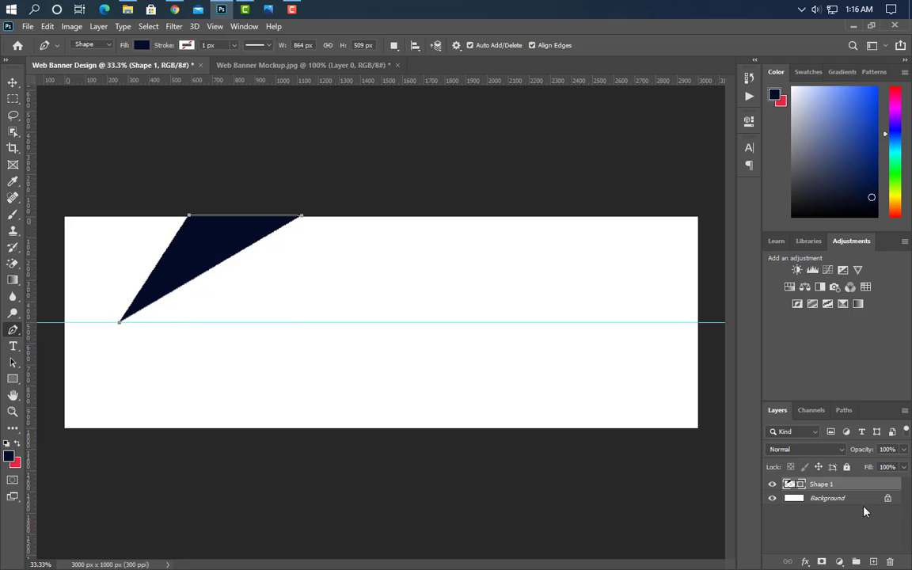
Recolor the navy triangle with the red background swatch color and duplicate its layer.
left_click(17, 464)
left_click(862, 163)
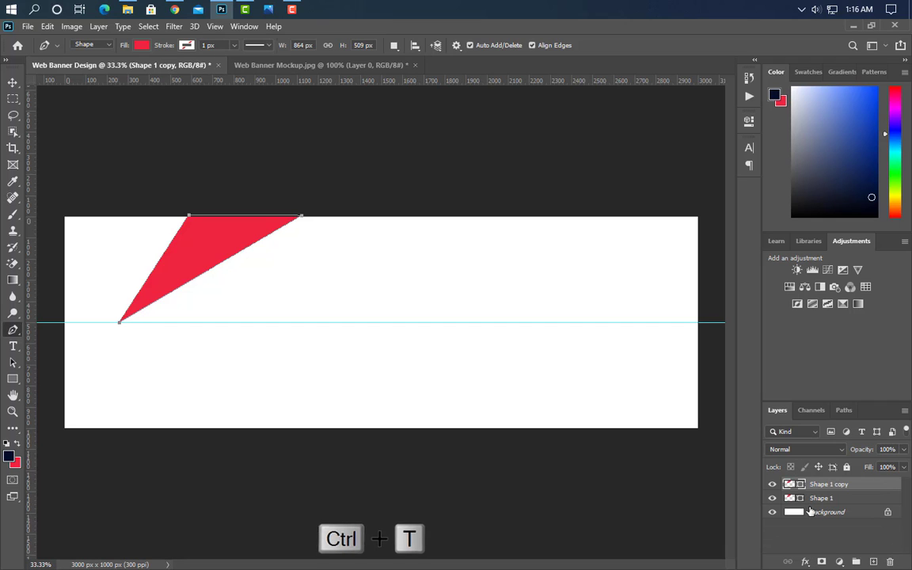
Rotate the duplicated triangle 90° clockwise, flip it horizontally, and position its lower tip on the canvas's bottom edge.
key("ctrl+t")
right_click(224, 250)
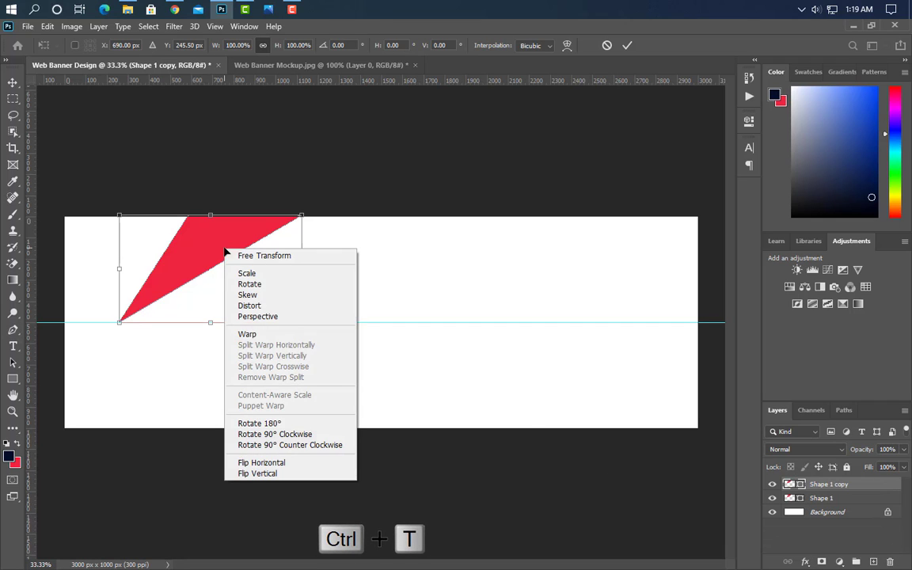
left_click(270, 434)
right_click(226, 281)
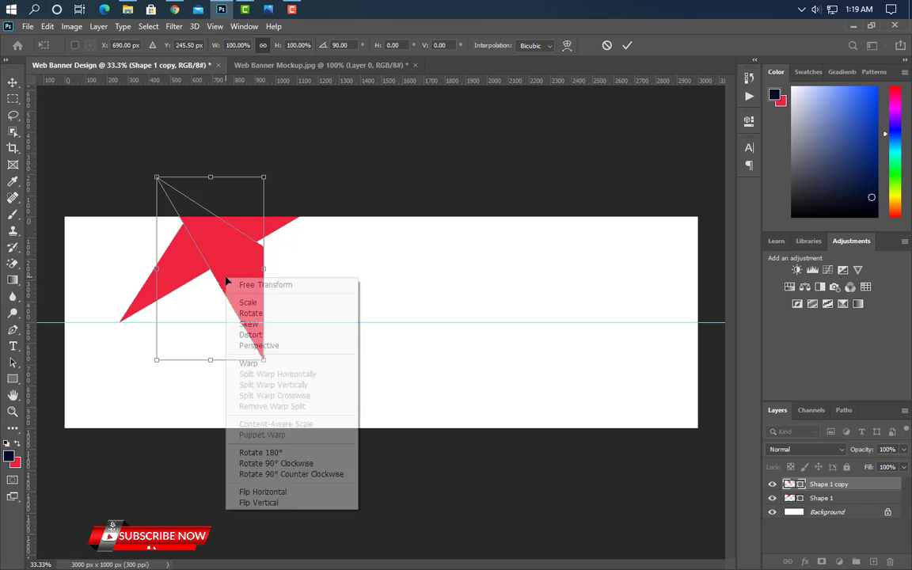
left_click(262, 489)
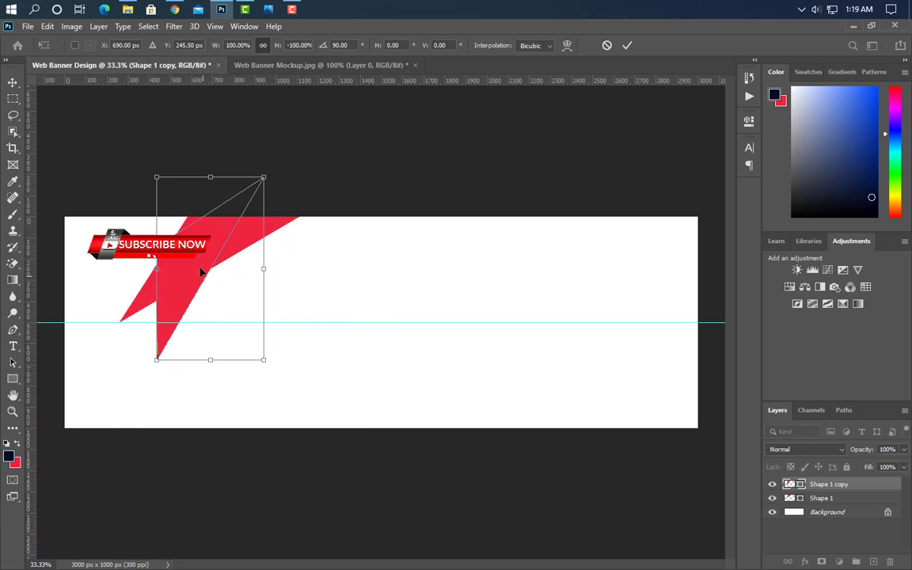
left_click_drag(200, 261, 153, 325)
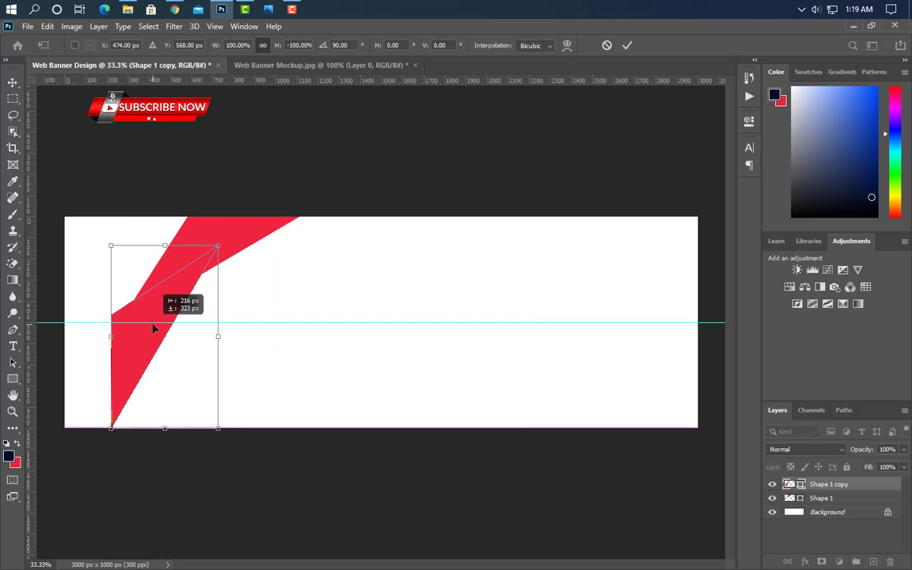
left_click(626, 45)
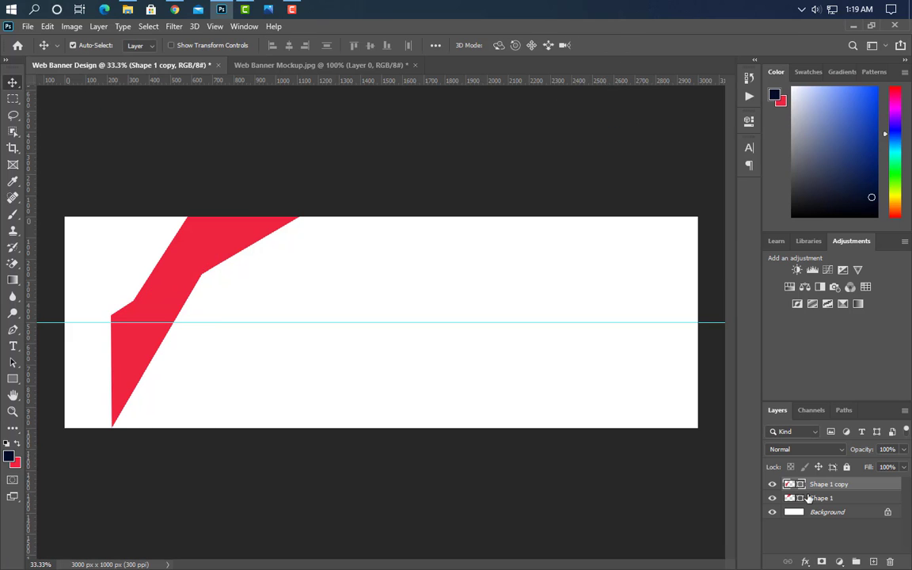
Scale both red triangles together down to about 54%, keeping them on the canvas's bottom edge.
left_click(823, 500, "ctrl")
key("ctrl+t")
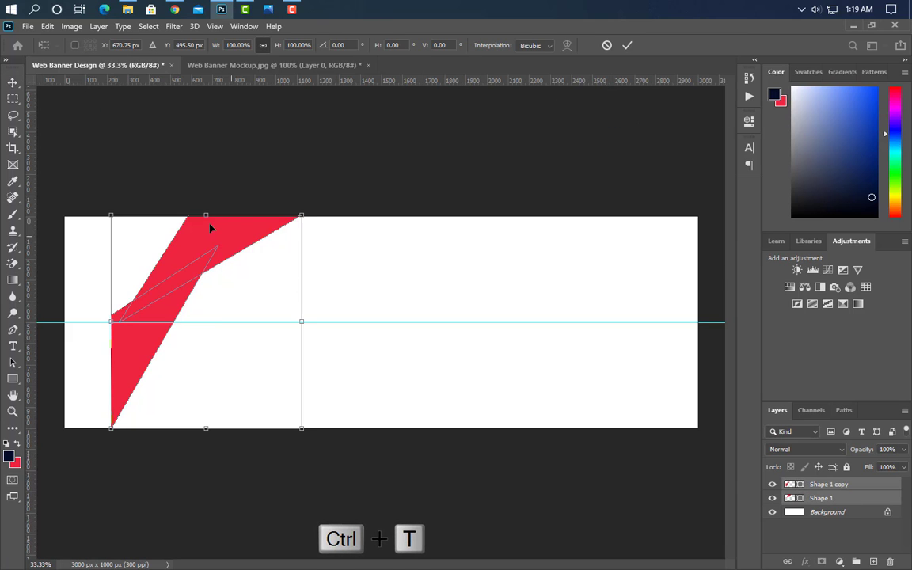
left_click_drag(204, 213, 166, 312)
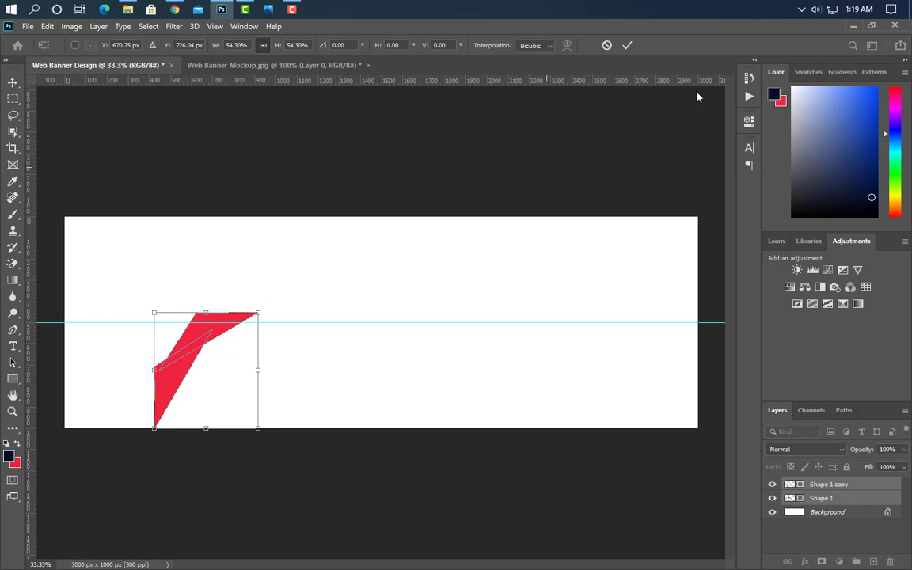
left_click(626, 46)
Move the original triangle up and to the right so its lower tip meets the upper tip of the copy.
left_click(839, 498)
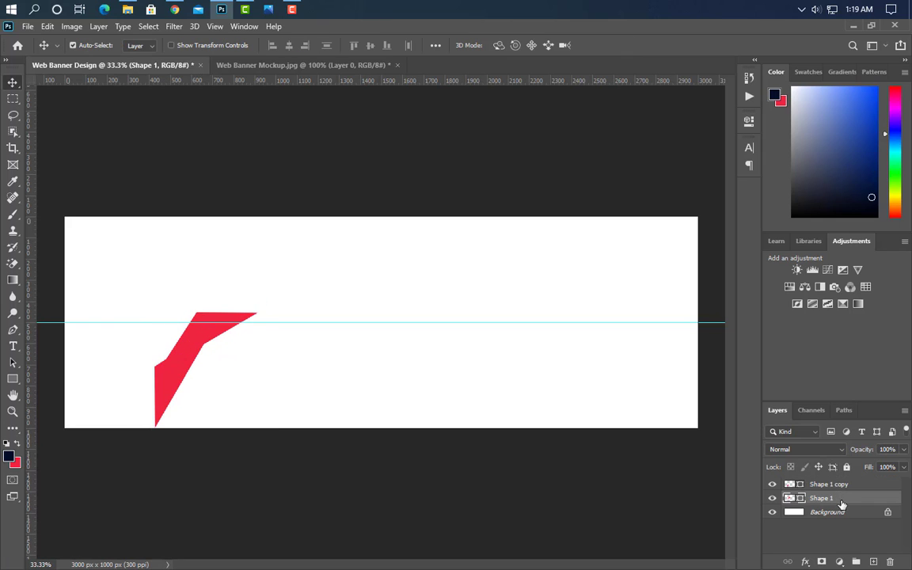
key("ctrl+t")
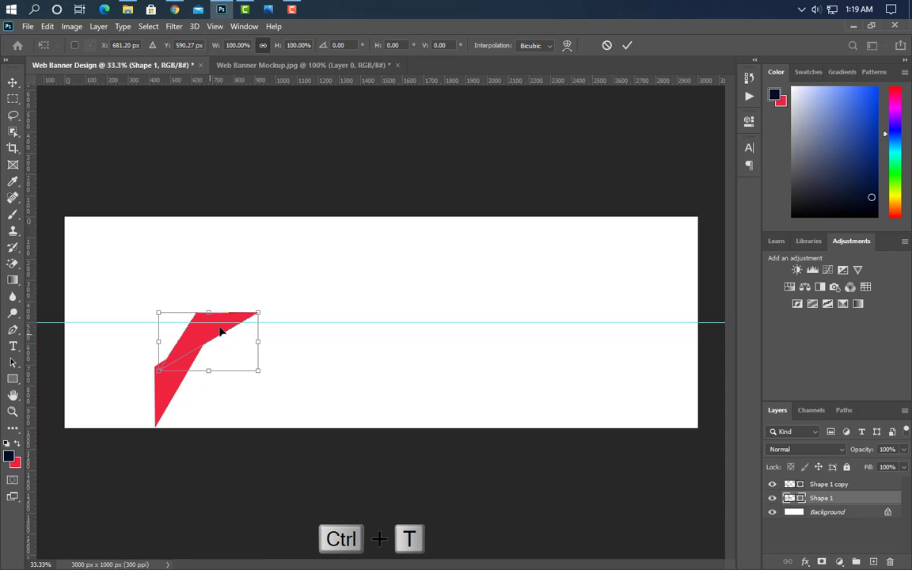
left_click_drag(220, 332, 275, 288)
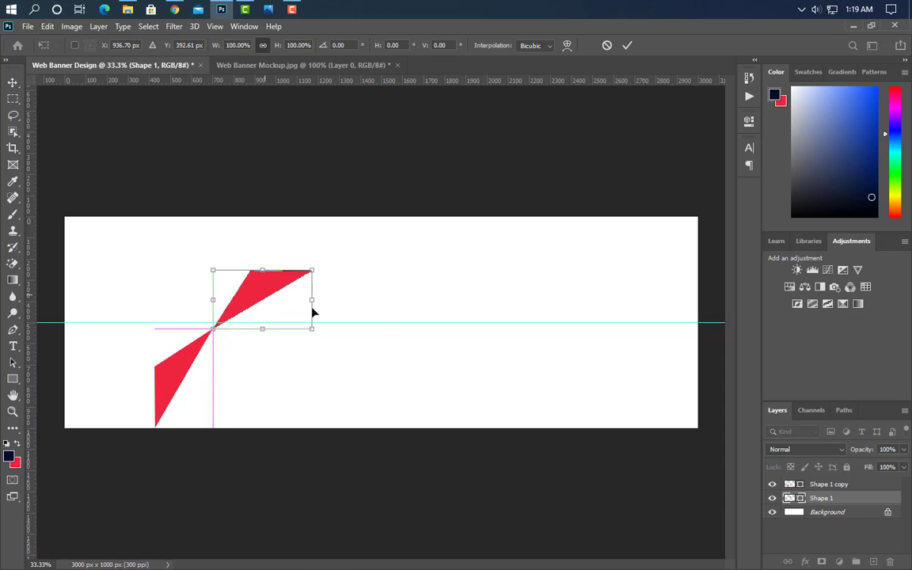
scroll(201, 376, "up", 4)
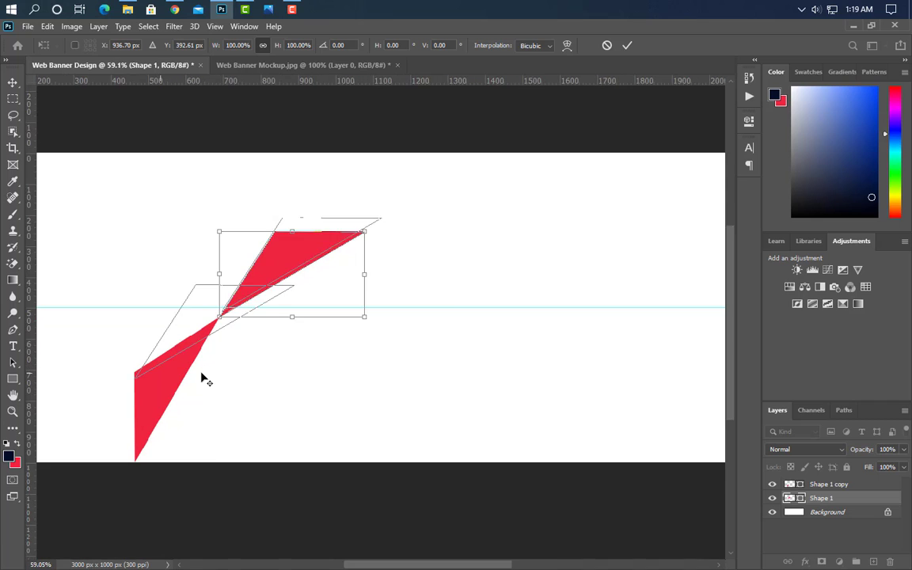
scroll(234, 311, "up", 10)
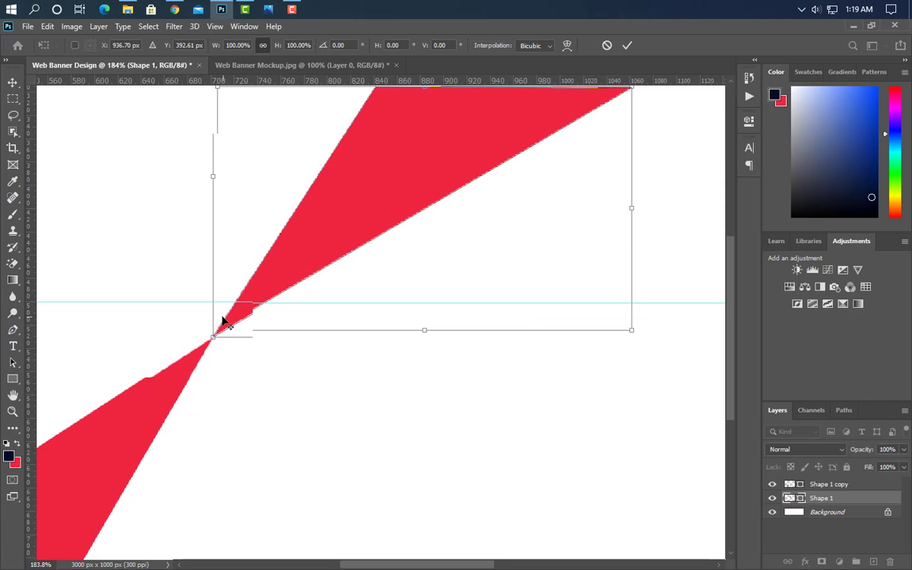
left_click_drag(232, 369, 257, 313)
left_click(627, 45)
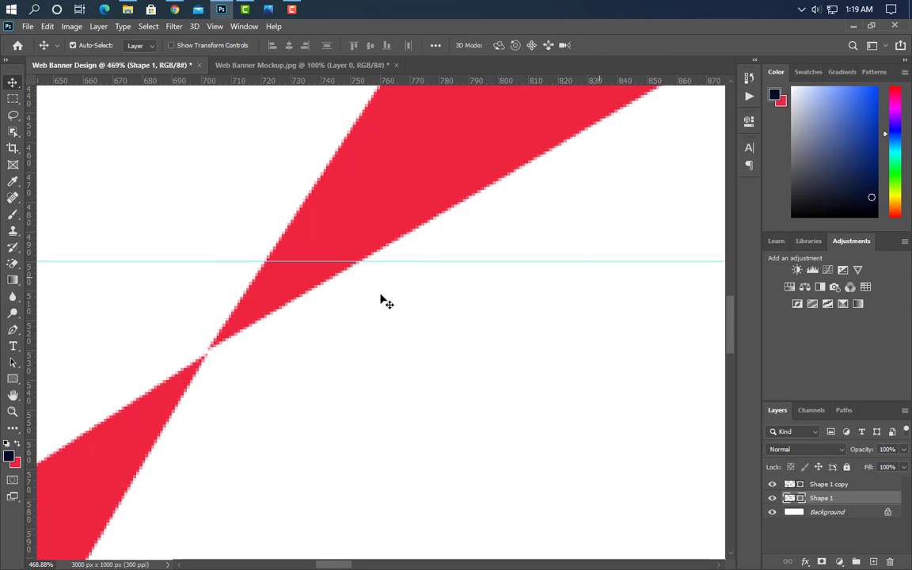
left_click_drag(267, 312, 262, 308)
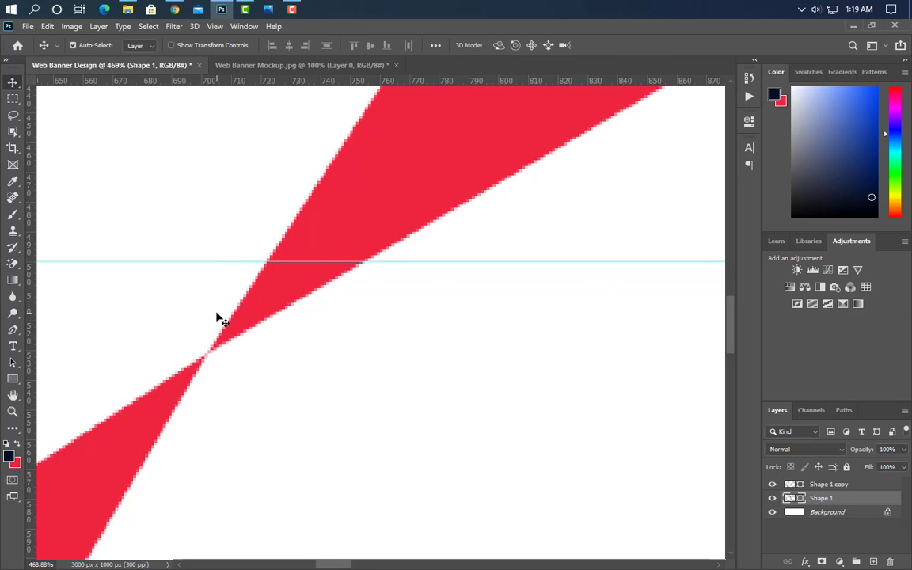
scroll(217, 316, "down", 10)
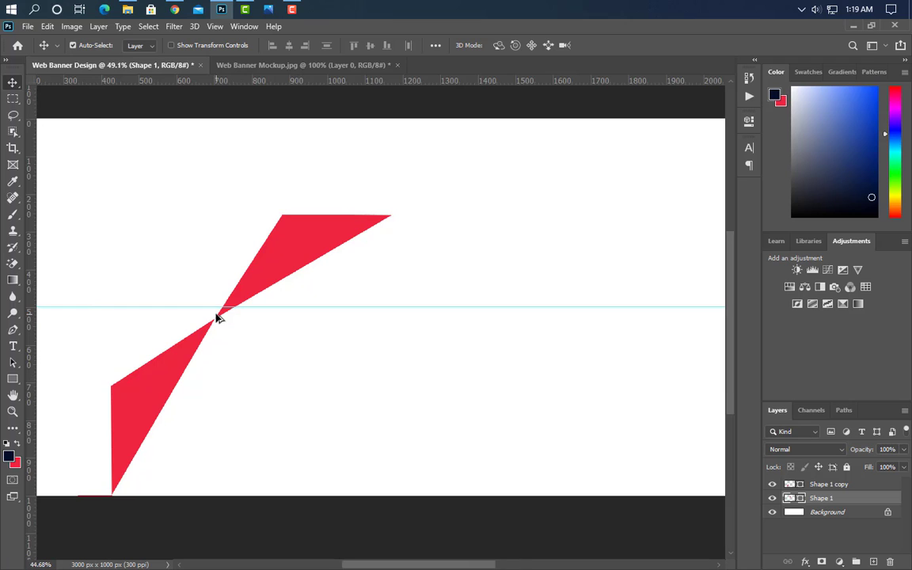
scroll(218, 317, "down", 4)
scroll(116, 329, "up", 2)
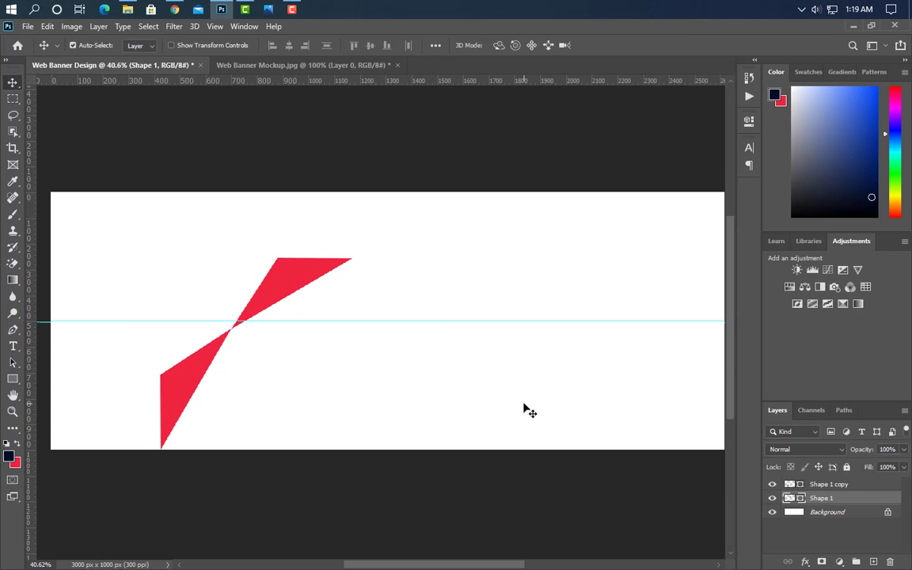
Move both red triangles flush with the canvas's left edge and enlarge them to about 136% so they reach the top edge.
left_click(827, 483, "ctrl")
key("ctrl+t")
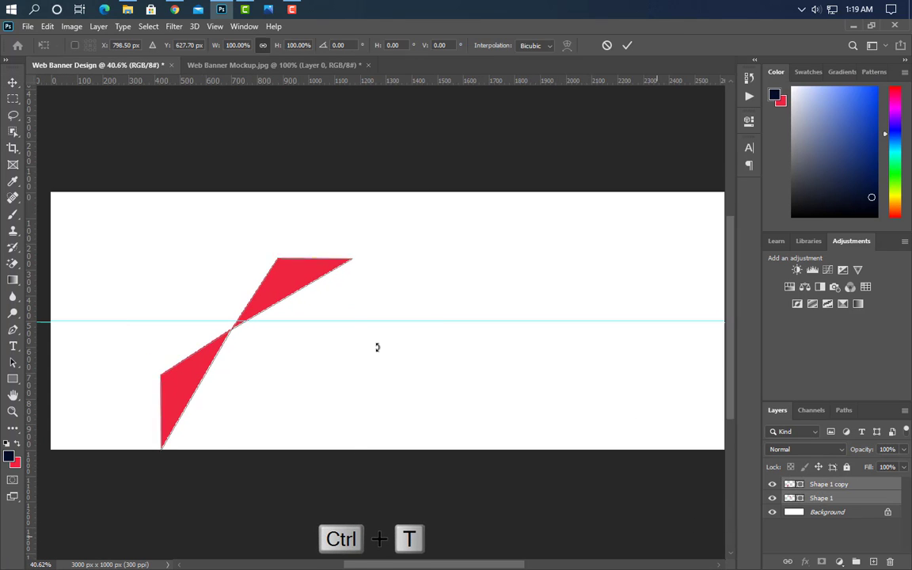
left_click_drag(265, 306, 166, 304)
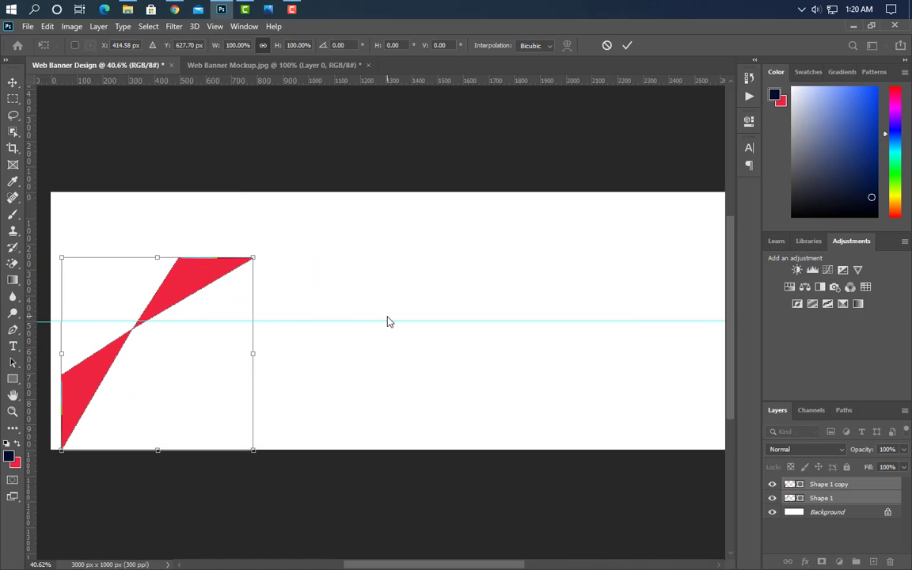
key("Left")
key("Left")
key("Left")
key("Left")
key("Left")
key("Left")
key("Left")
key("Left")
key("Left")
key("Left")
key("Left")
key("Left")
key("Left")
key("Left")
key("Left")
key("Left")
key("Left")
key("Left")
key("Left")
key("Left")
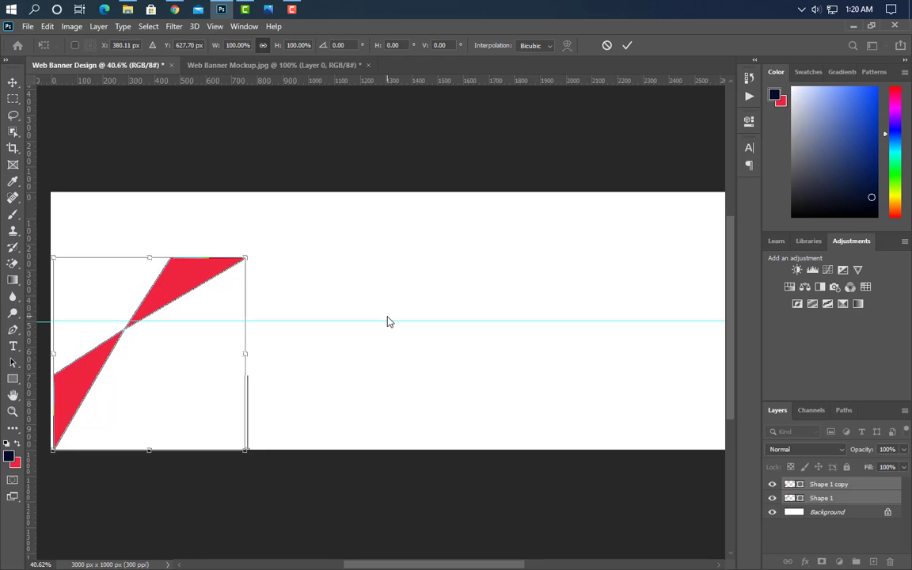
key("Left")
key("Left")
key("Left")
key("Left")
key("Left")
key("Left")
key("Left")
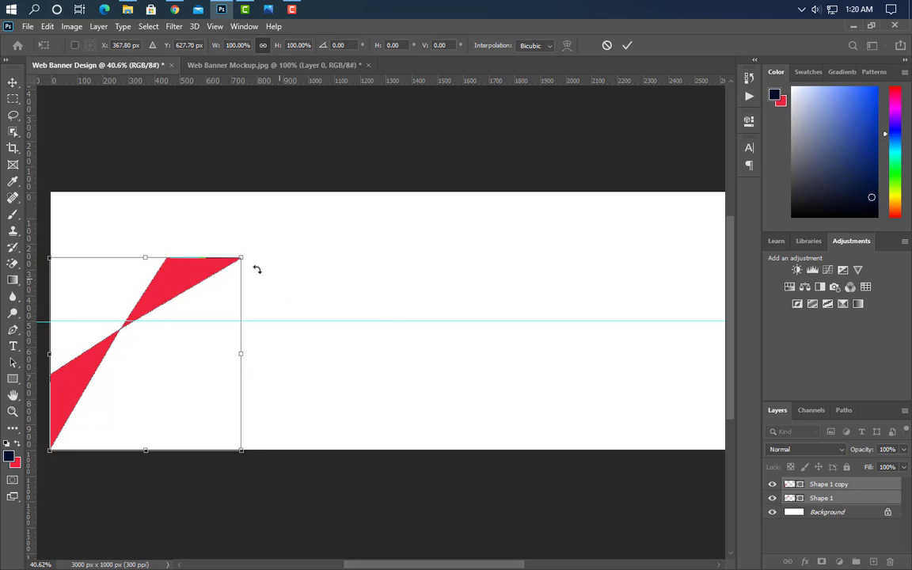
left_click_drag(243, 254, 309, 190)
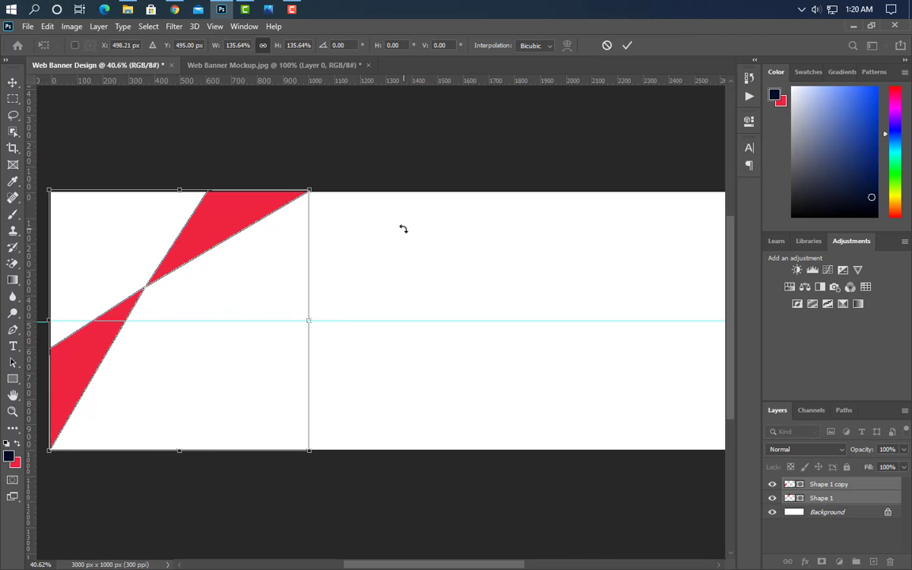
left_click(626, 46)
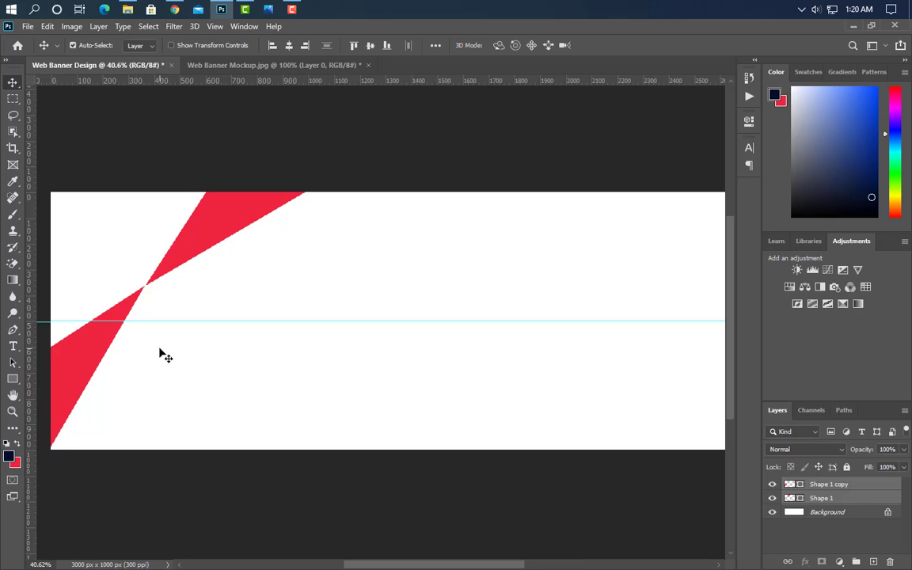
Draw a navy Pen shape about 814 × 877 px over the canvas's top-left corner and place its layer beneath the red triangles.
left_click(14, 327)
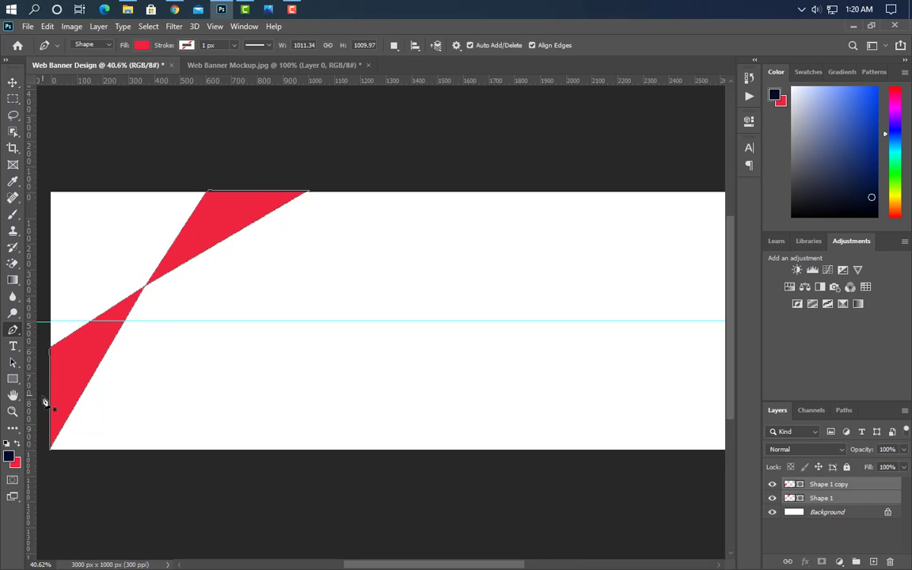
left_click(873, 560)
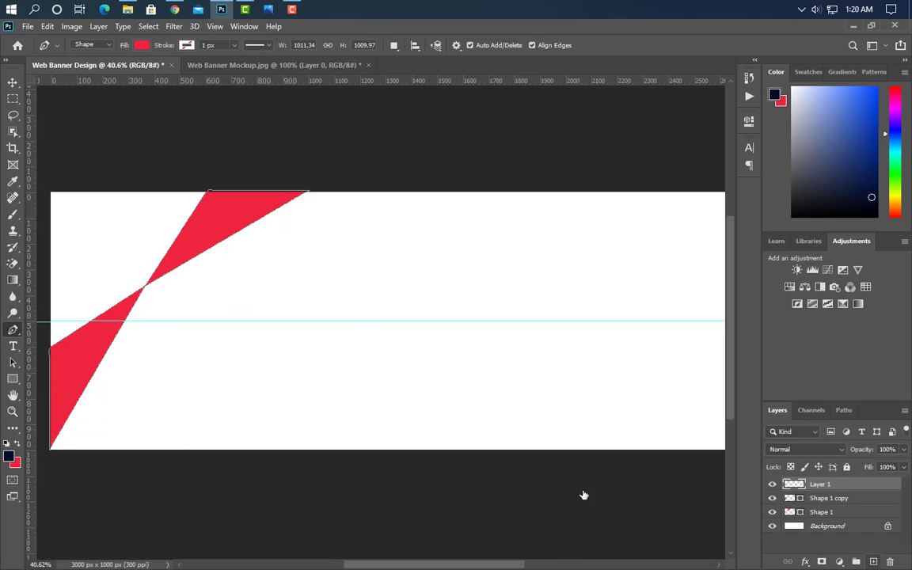
left_click(43, 397)
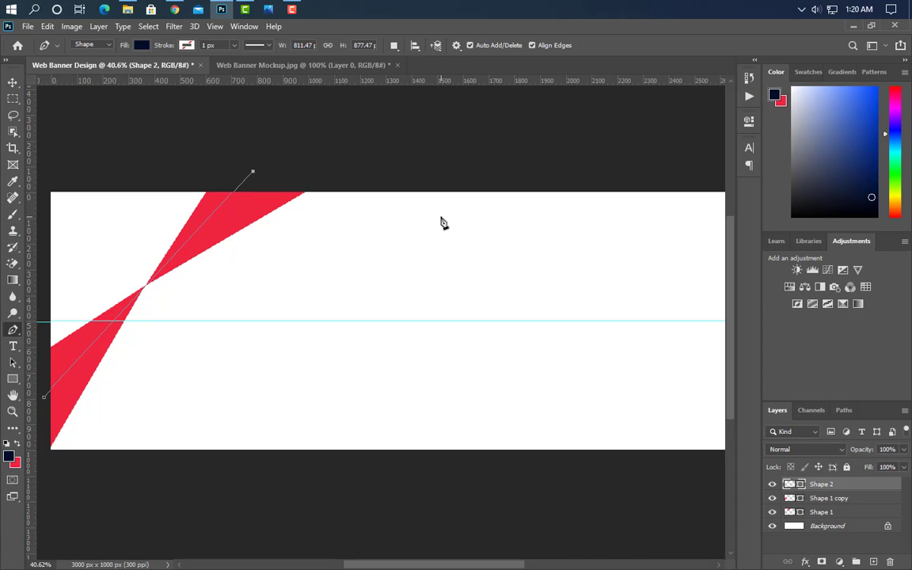
left_click(45, 183)
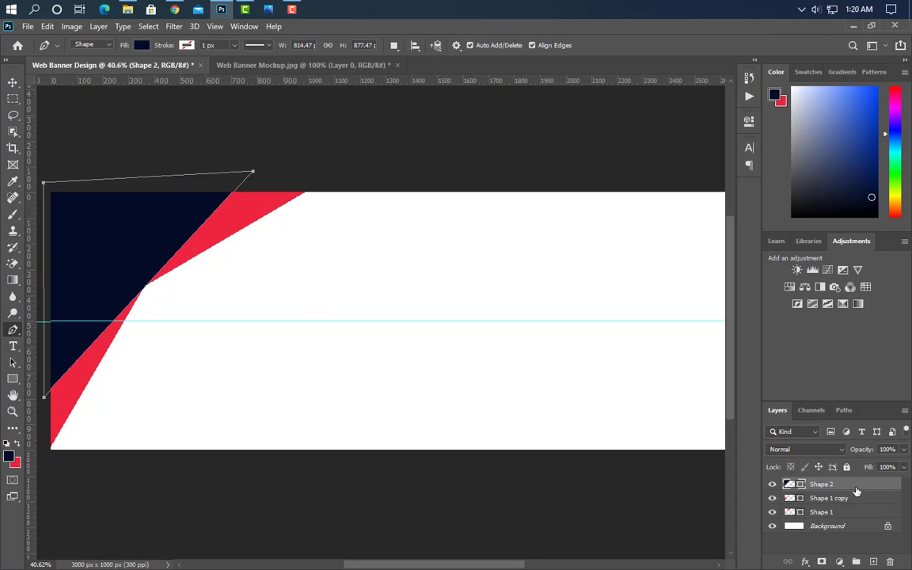
left_click_drag(856, 492, 845, 519)
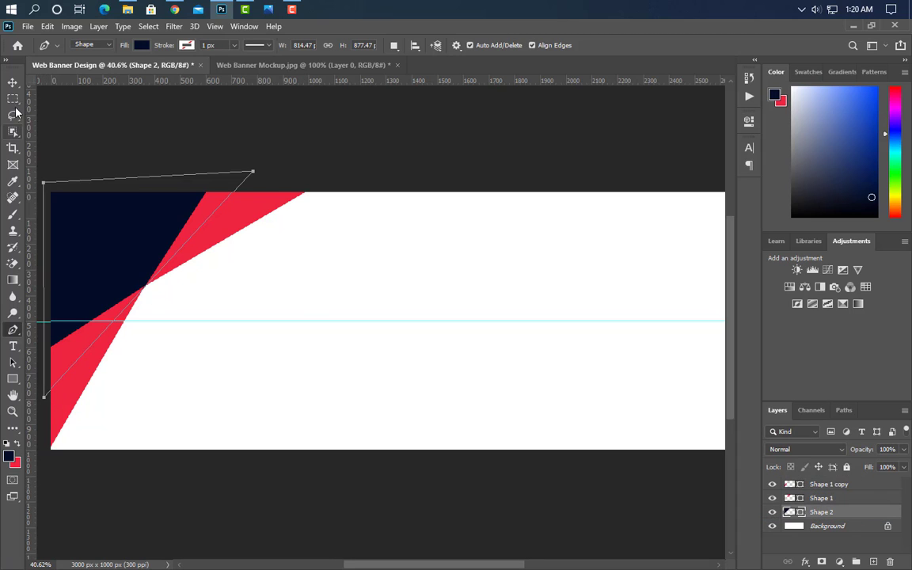
left_click(12, 83)
left_click(120, 372)
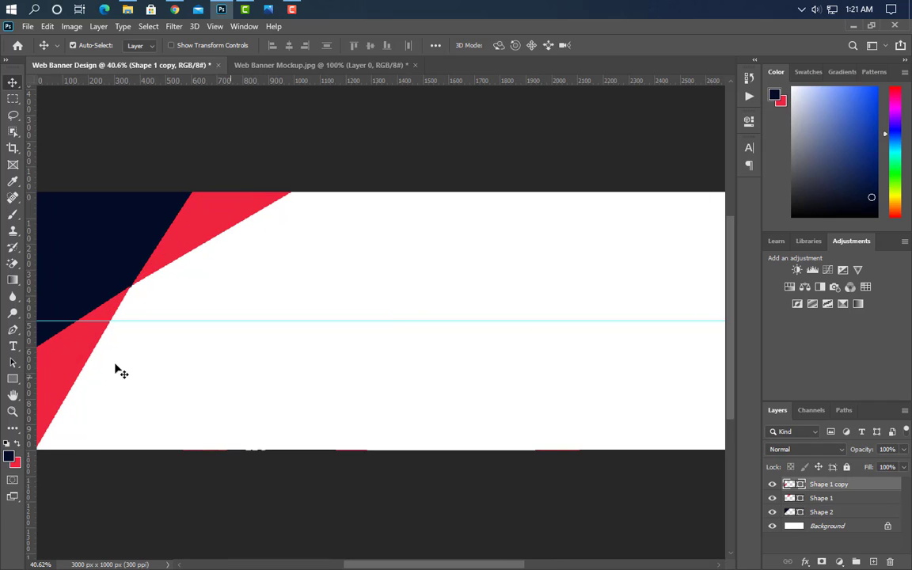
Draw a navy circle about 713 px in diameter on a new layer, beside the point where the red triangles meet.
right_click(19, 382)
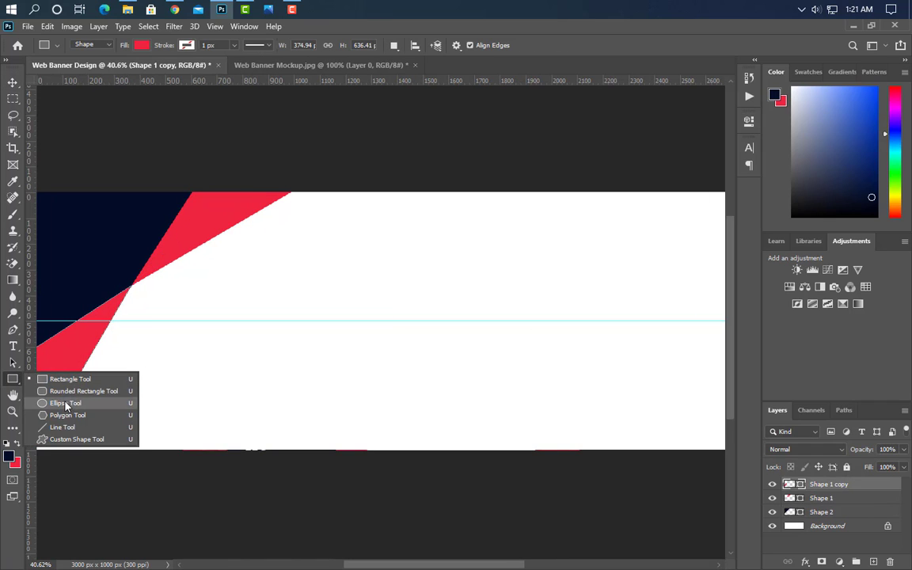
left_click(62, 361)
left_click(873, 562)
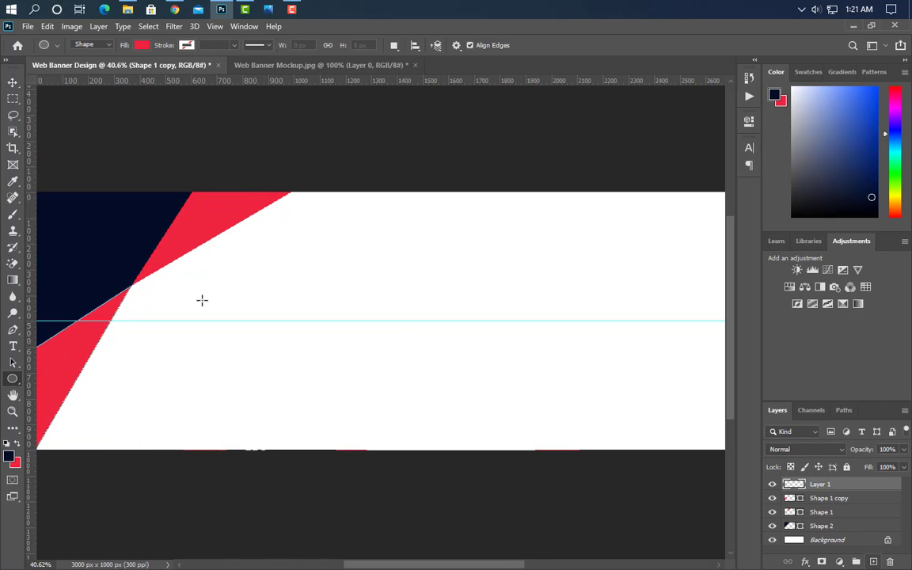
left_click_drag(112, 257, 312, 438)
left_click(715, 118)
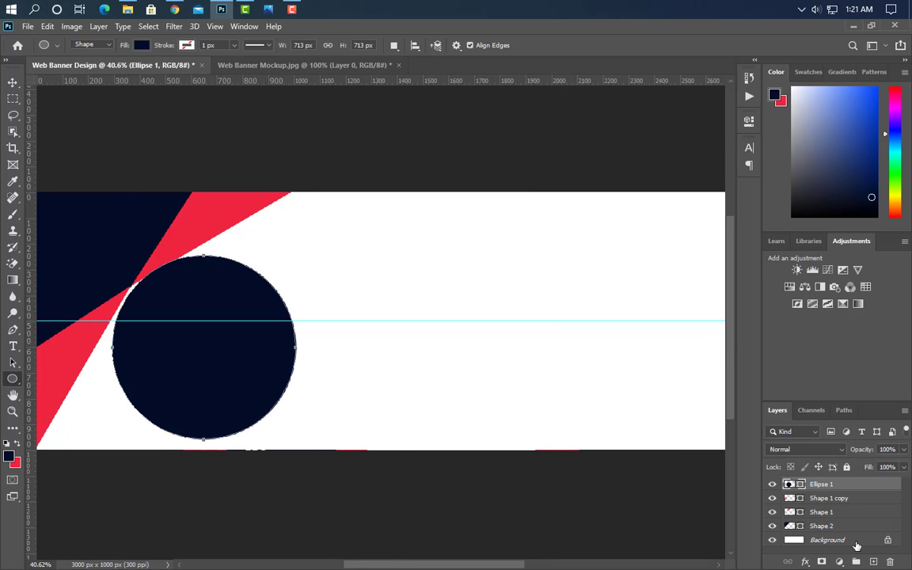
Duplicate the navy circle's layer and recolor the lower circle to the red #ef243e sampled from the triangle.
key("v")
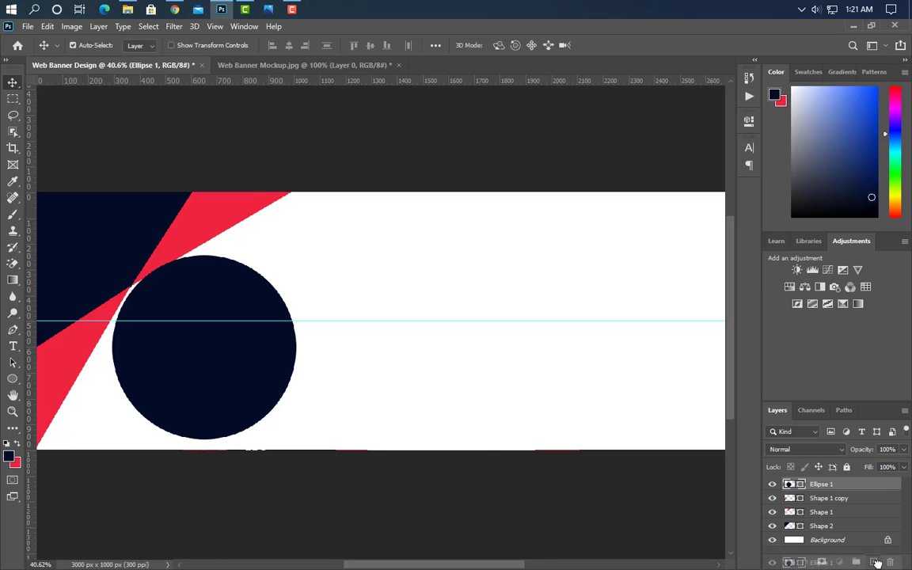
key("ctrl+j")
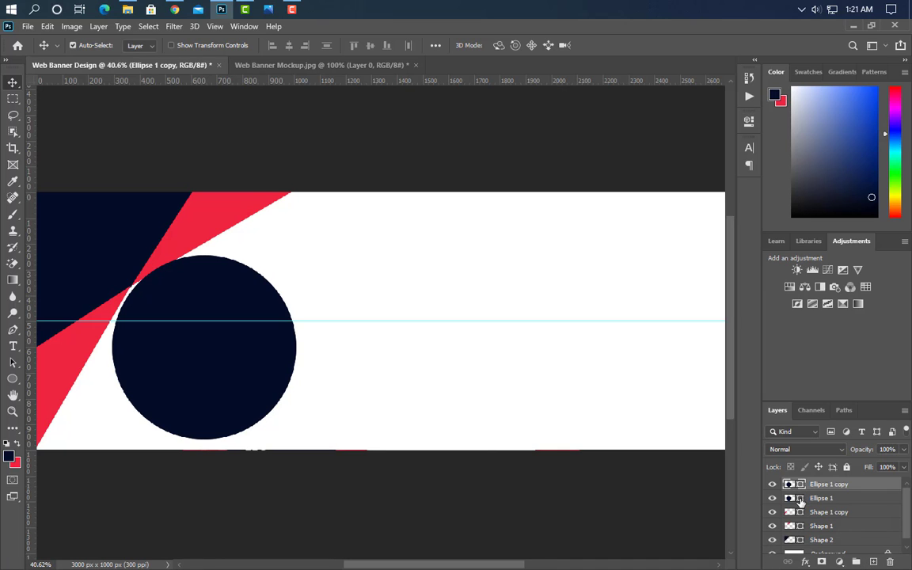
double_click(799, 499)
left_click(204, 209)
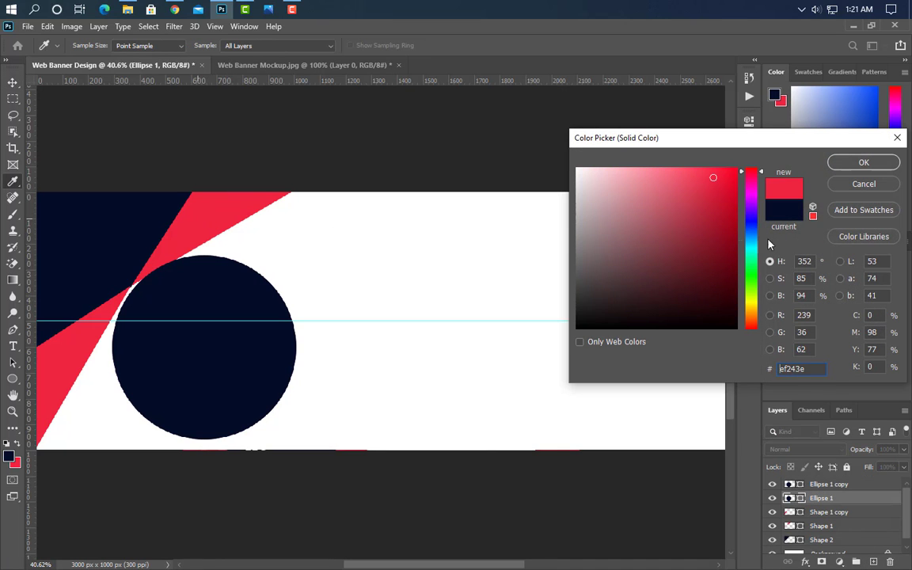
left_click(856, 168)
Enlarge the red circle to about 110% and center it on the navy circle to form an even ring.
key("ctrl+t")
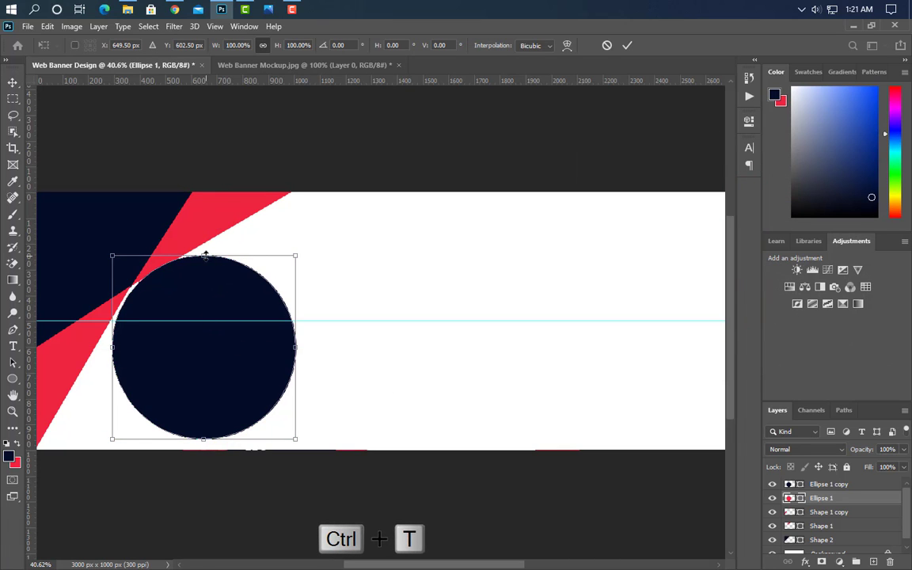
left_click_drag(205, 256, 203, 238)
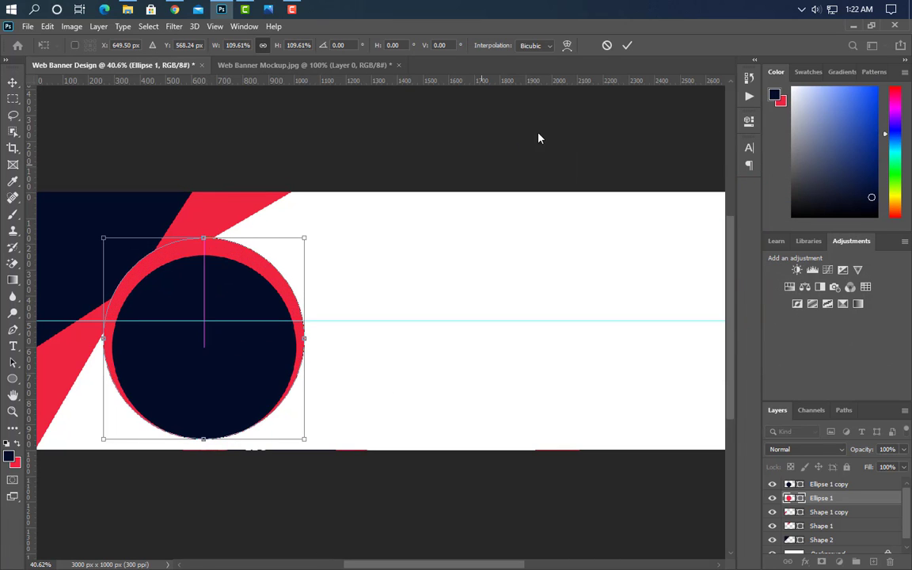
left_click(626, 45)
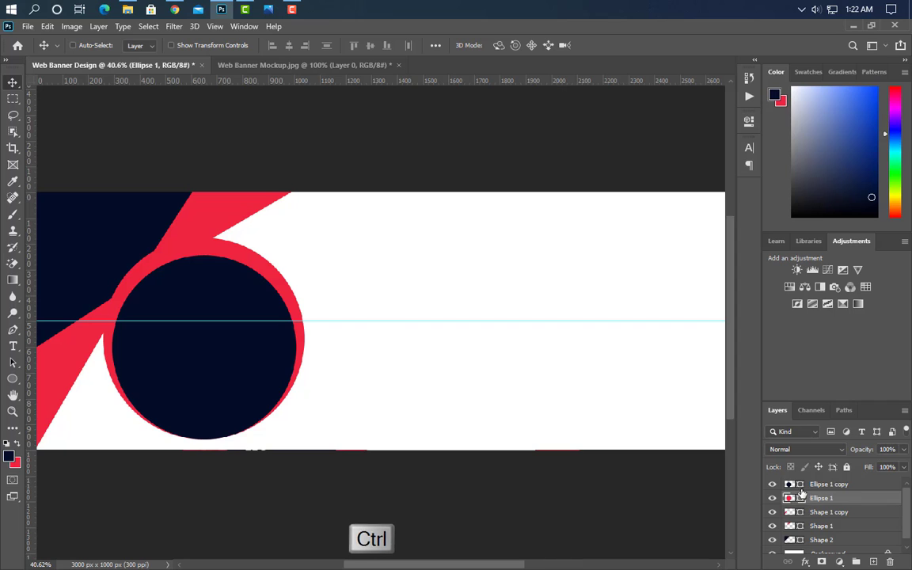
left_click(784, 497, "ctrl")
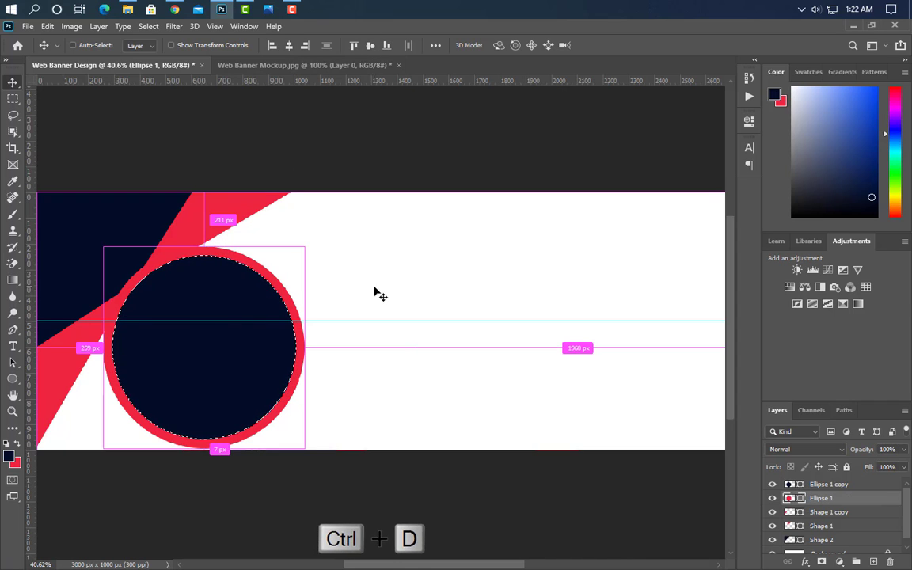
key("ctrl+d")
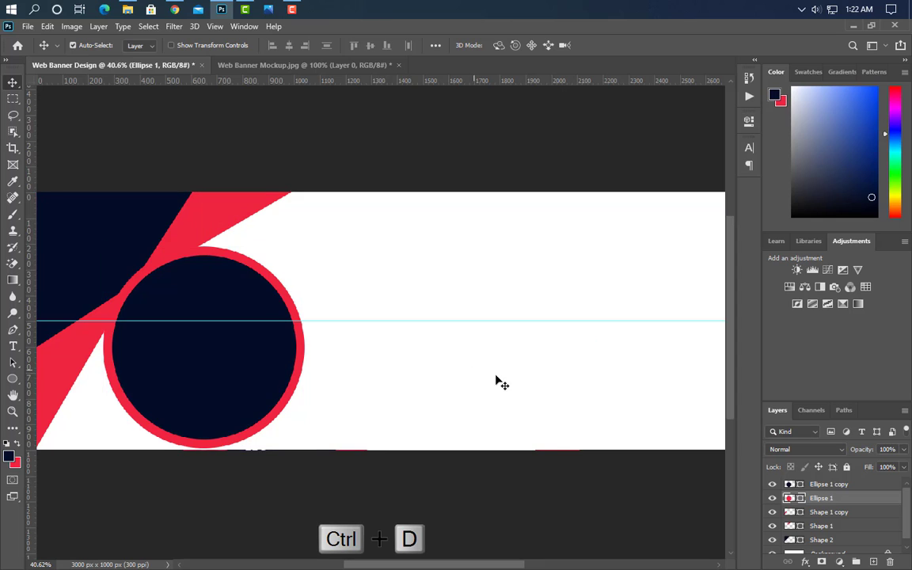
Group the navy and red circles, scale the group to about 84%, and move it up-left so it centers vertically on the guide.
left_click(827, 484, "shift")
left_click(856, 561)
key("ctrl+t")
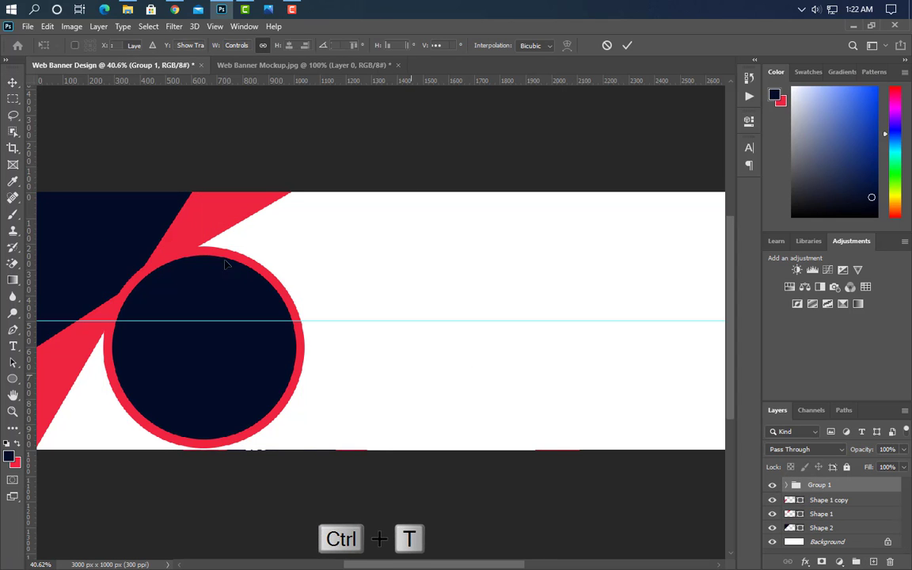
left_click_drag(210, 262, 203, 260)
left_click_drag(198, 348, 163, 312)
scroll(290, 337, "down", 1)
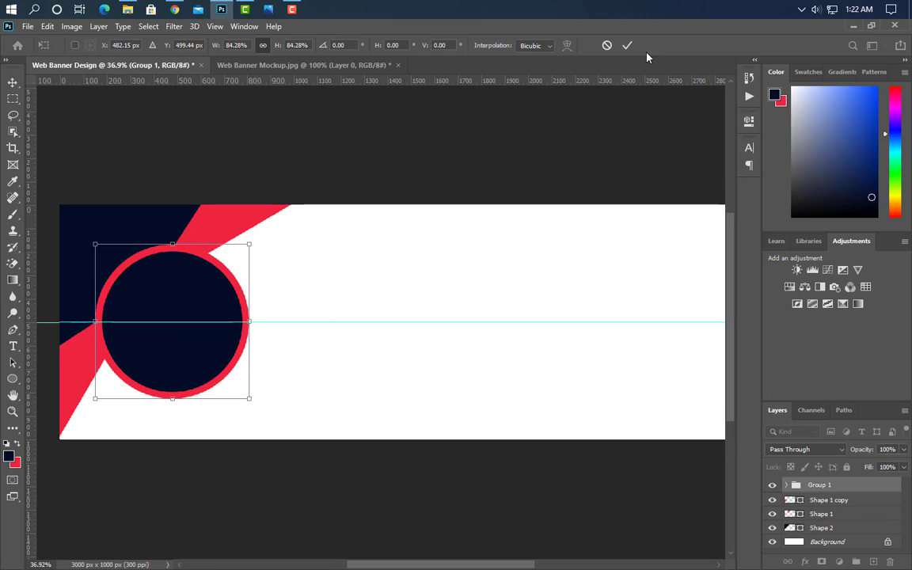
key("Return")
scroll(109, 360, "right", 1)
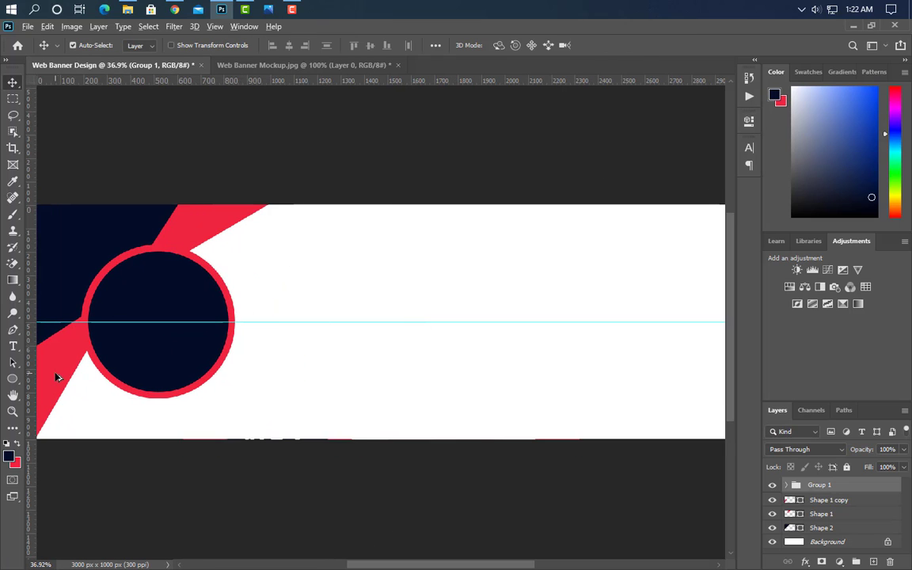
Add a copy of the inner navy circle scaled to about 25% at the ring's lower-left edge, with its layer beneath Group 1.
scroll(57, 378, "up", 9)
left_click(237, 336)
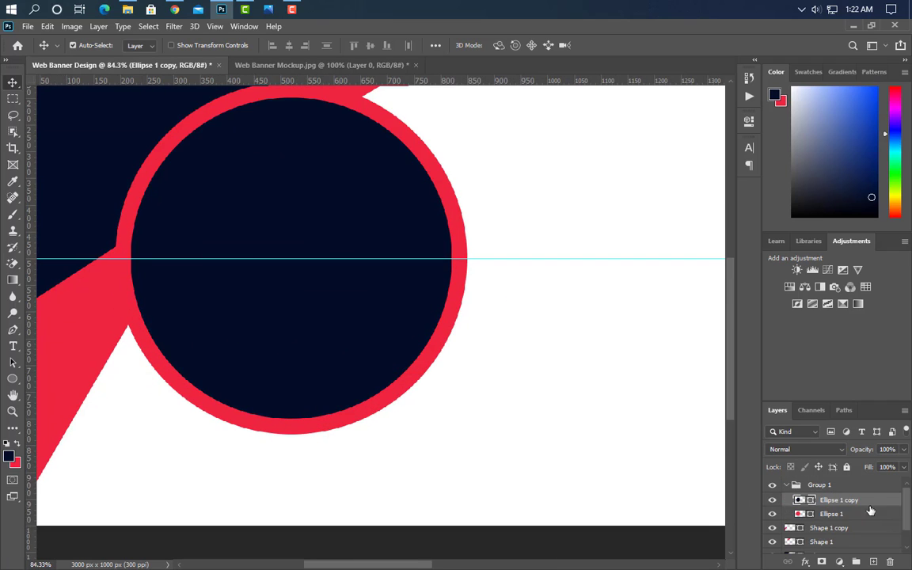
left_click_drag(869, 505, 874, 561)
key("ctrl+t")
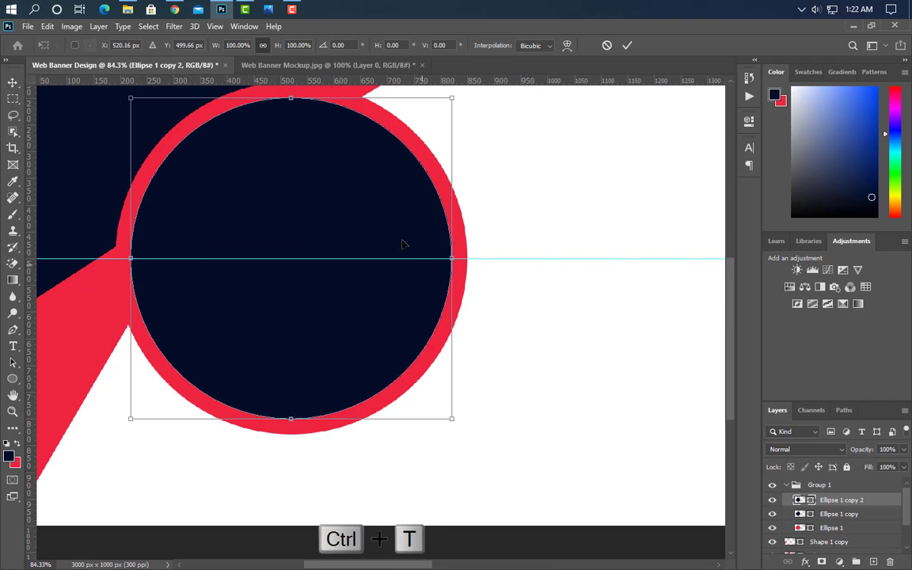
left_click_drag(291, 97, 269, 335)
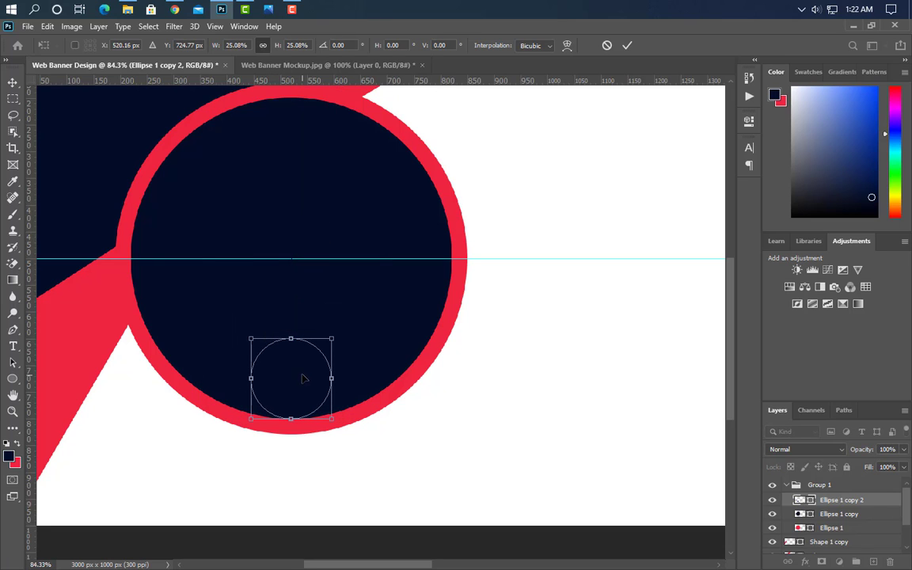
left_click_drag(299, 371, 138, 345)
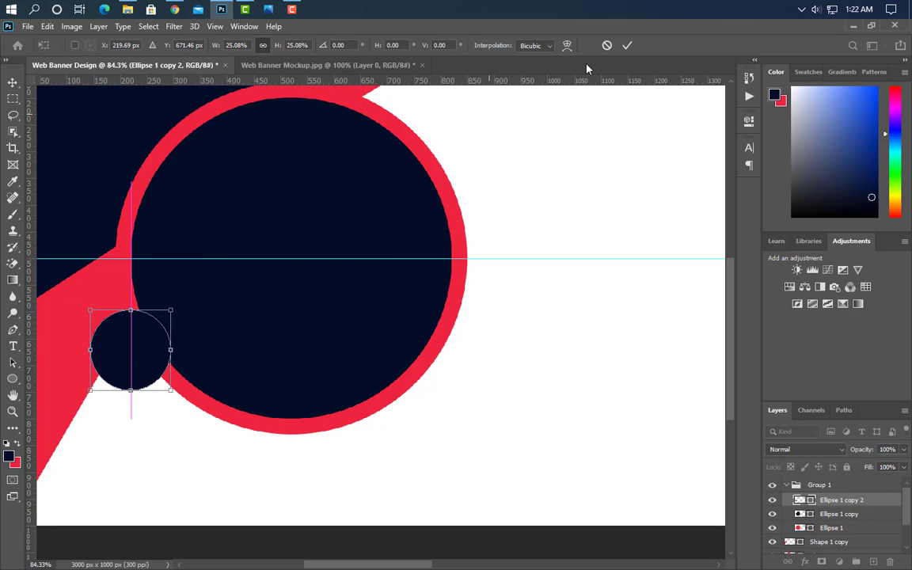
left_click(626, 47)
left_click_drag(878, 504, 867, 537)
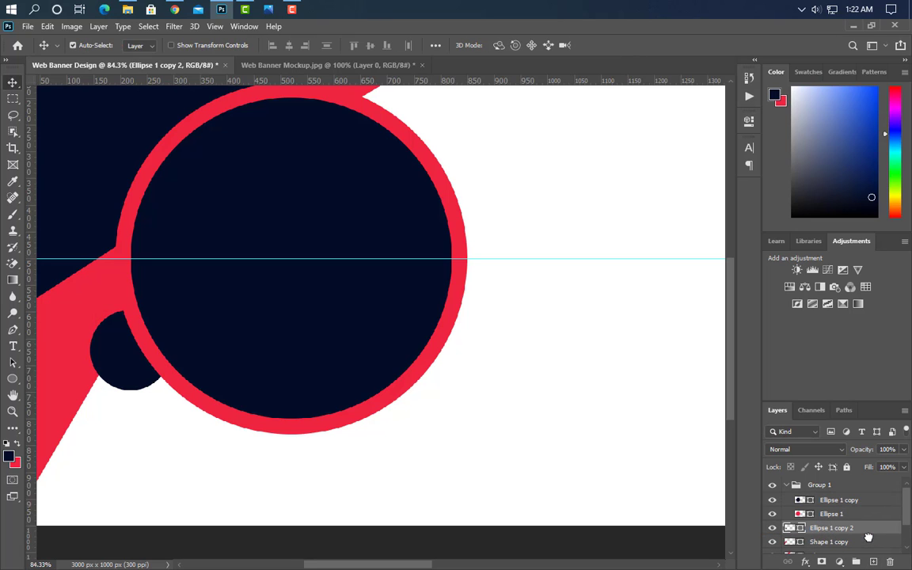
left_click(787, 485)
Duplicate the circle group and place the copy, scaled to about 64%, to the right of the original, centered on the horizontal guide.
scroll(235, 389, "down", 3)
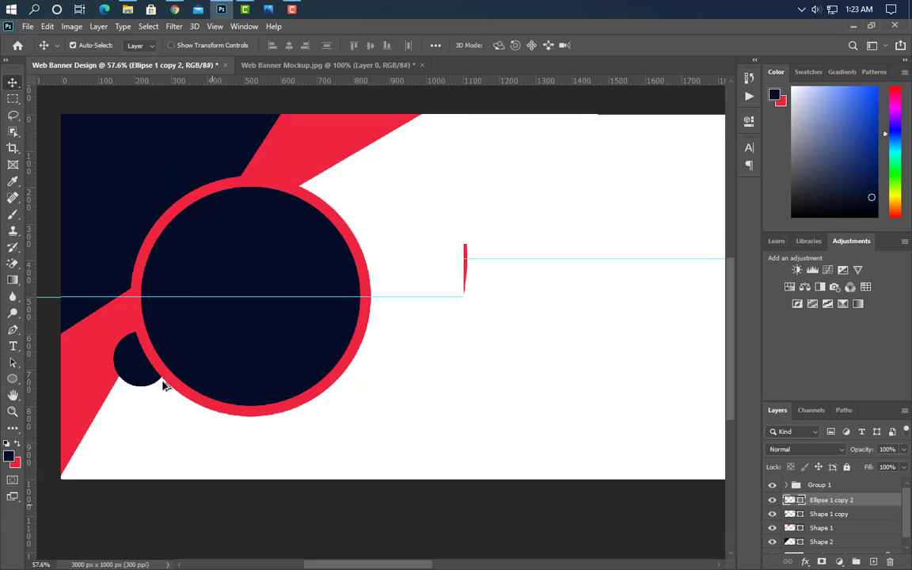
scroll(222, 358, "right", 2)
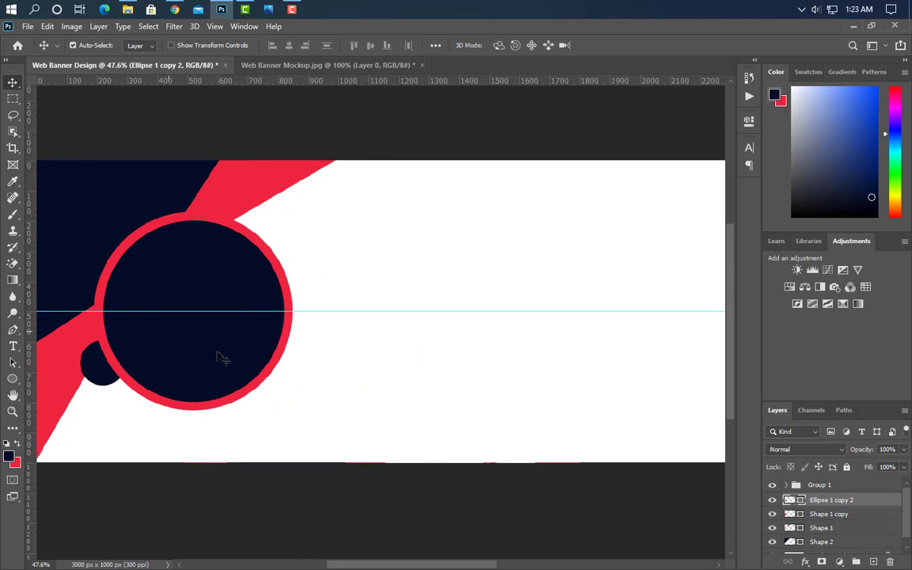
left_click_drag(832, 486, 873, 561)
key("ctrl+t")
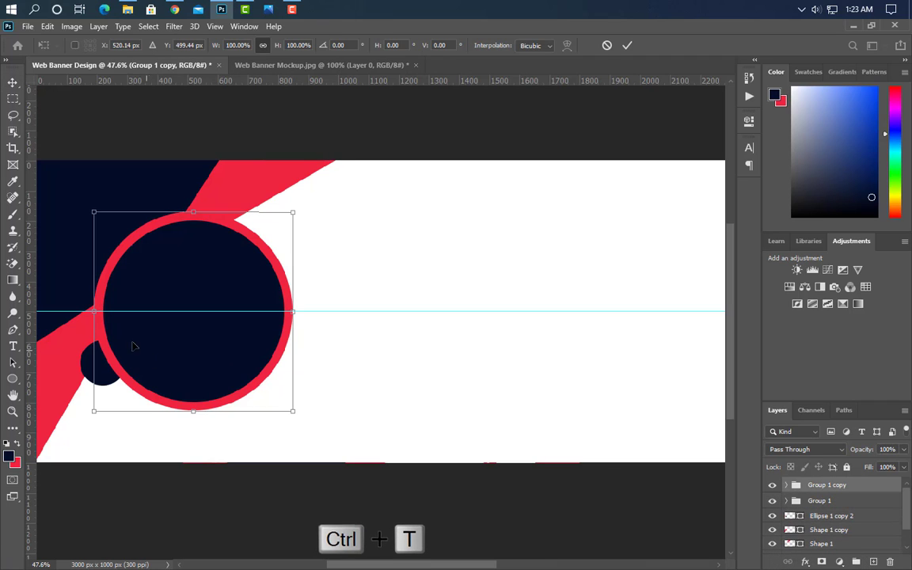
left_click_drag(93, 310, 190, 308)
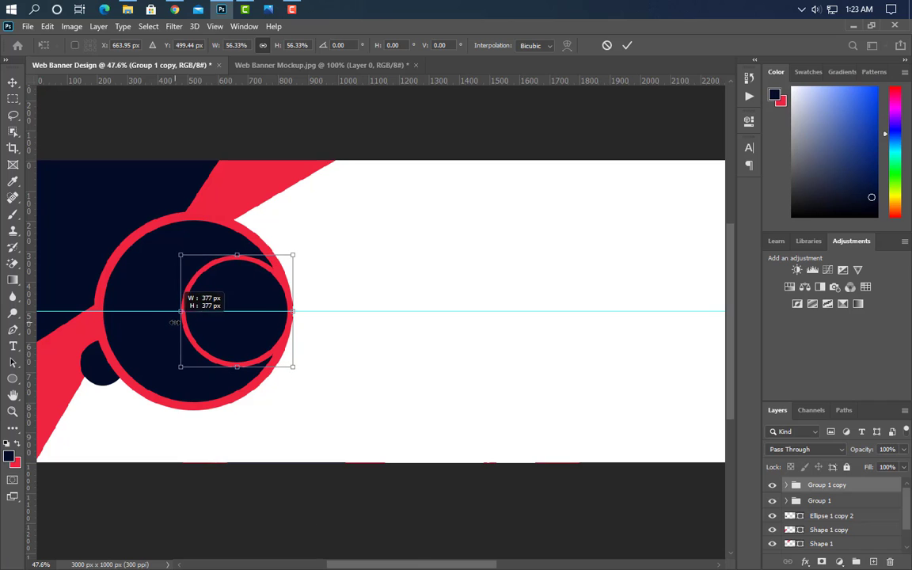
left_click_drag(229, 333, 391, 333)
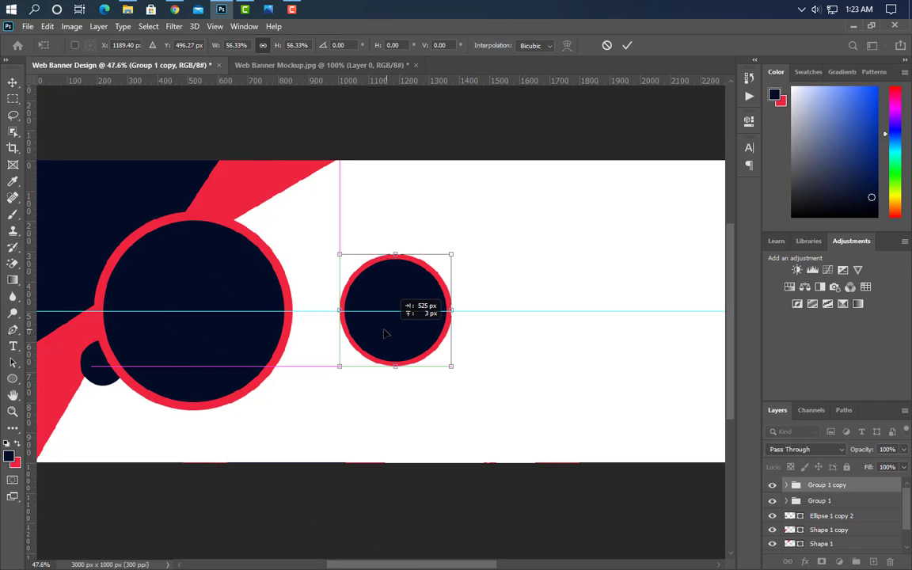
mouse_move(451, 310)
left_mouse_down()
mouse_move(480, 311)
mouse_move(466, 313)
left_mouse_up()
left_click_drag(415, 345, 444, 346)
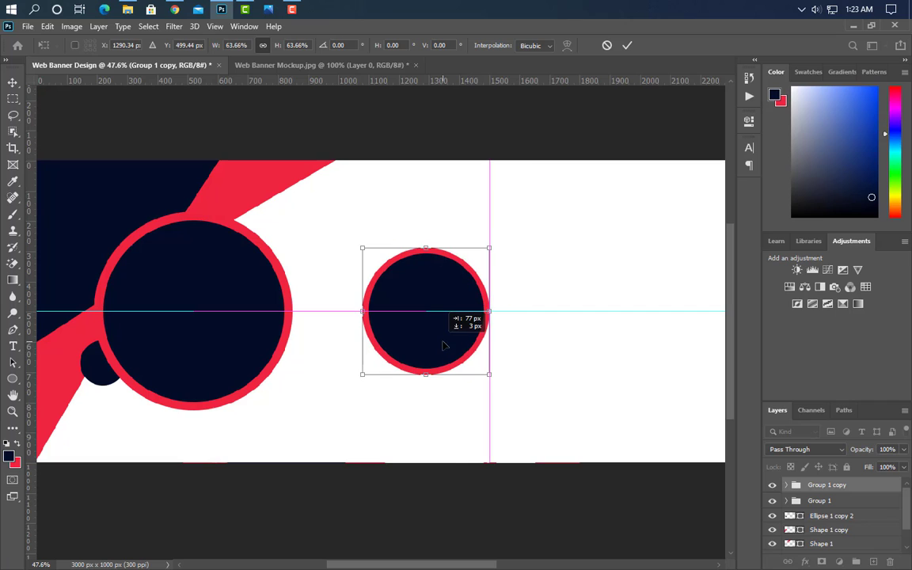
left_click(626, 45)
key("ctrl+0")
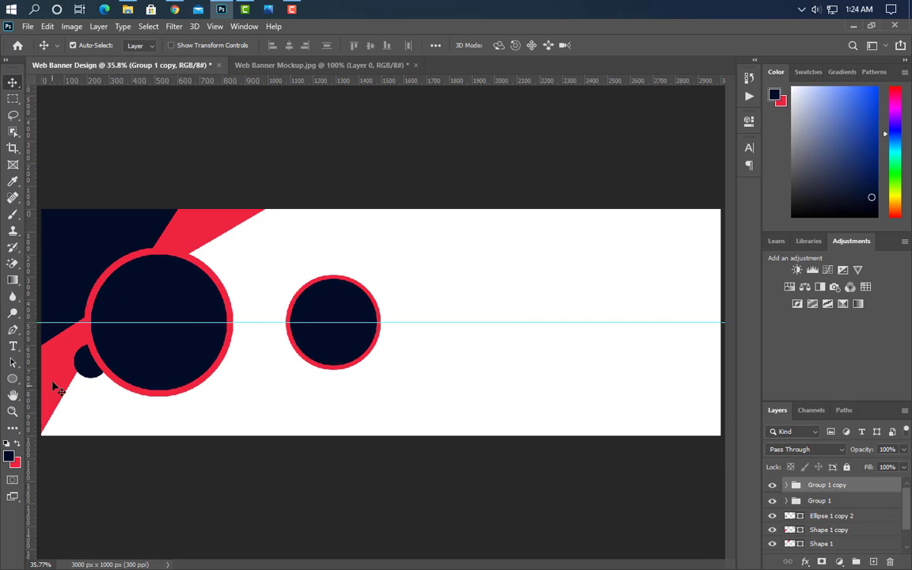
Duplicate the canvas's lower-left red triangle and flip the copy horizontally.
left_click(56, 388)
left_click_drag(883, 534, 873, 561)
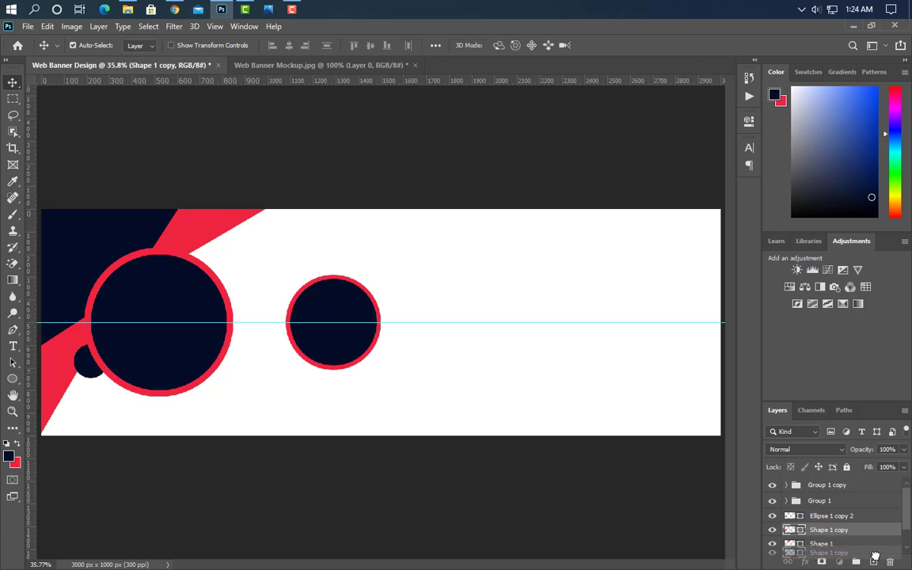
key("ctrl+t")
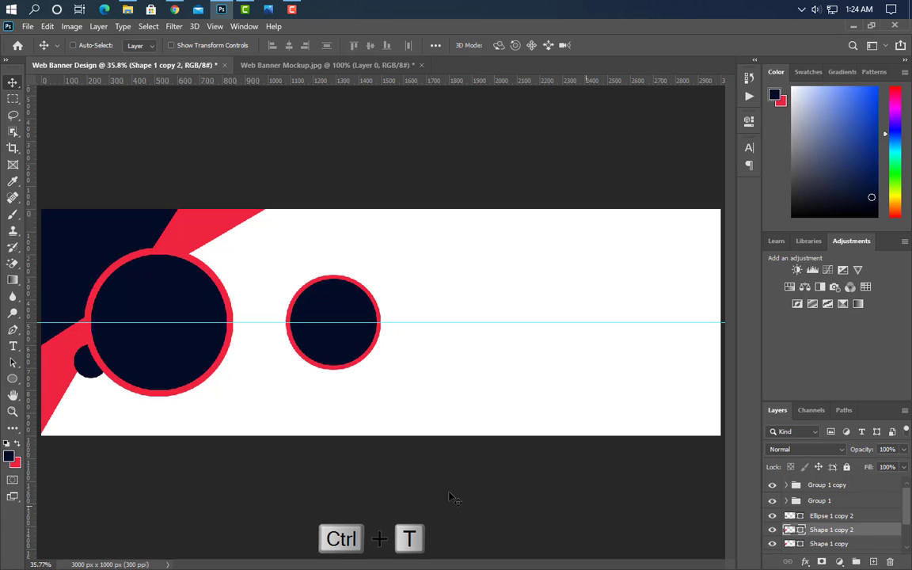
right_click(71, 348)
left_click(111, 338)
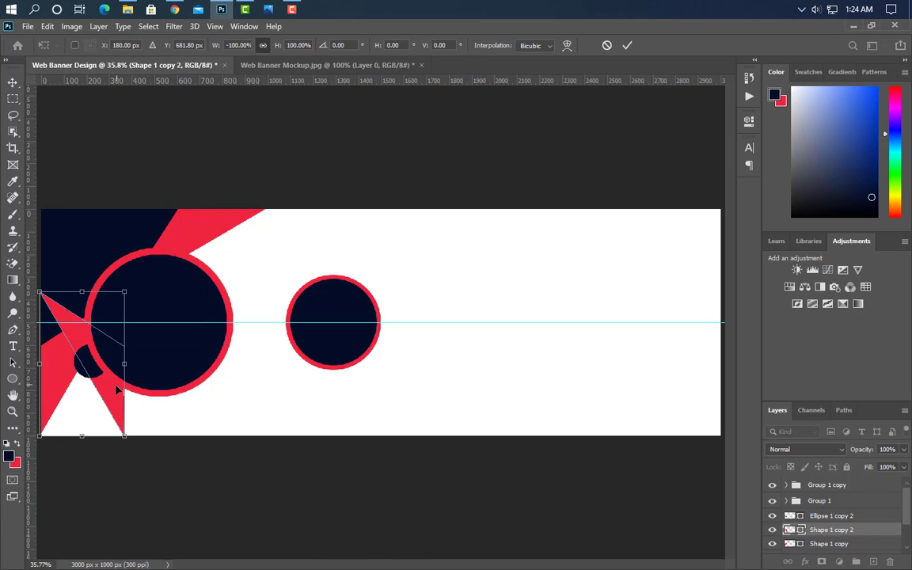
Move the flipped triangle into the canvas's lower-right corner and enlarge it to about 109%.
left_click_drag(103, 345, 717, 394)
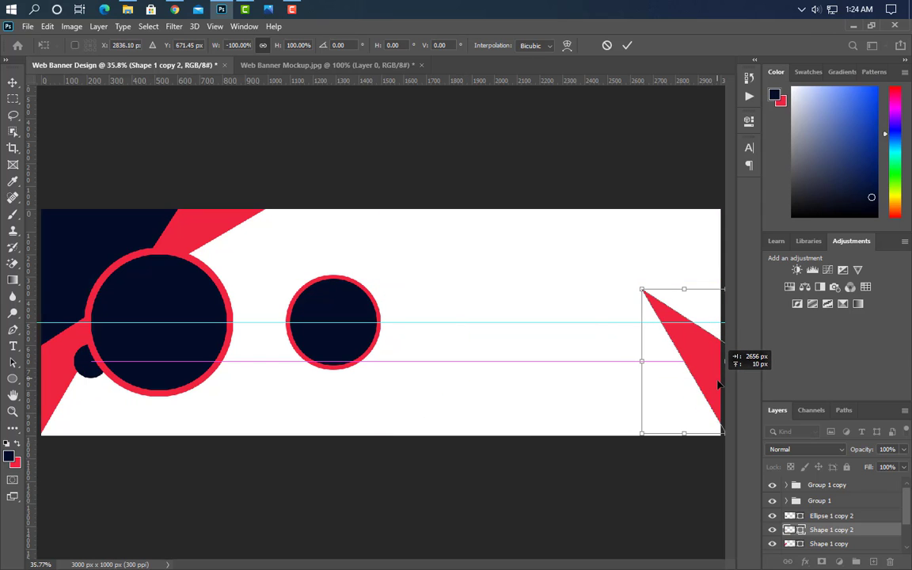
mouse_move(634, 290)
left_mouse_down()
mouse_move(614, 289)
mouse_move(627, 279)
left_mouse_up()
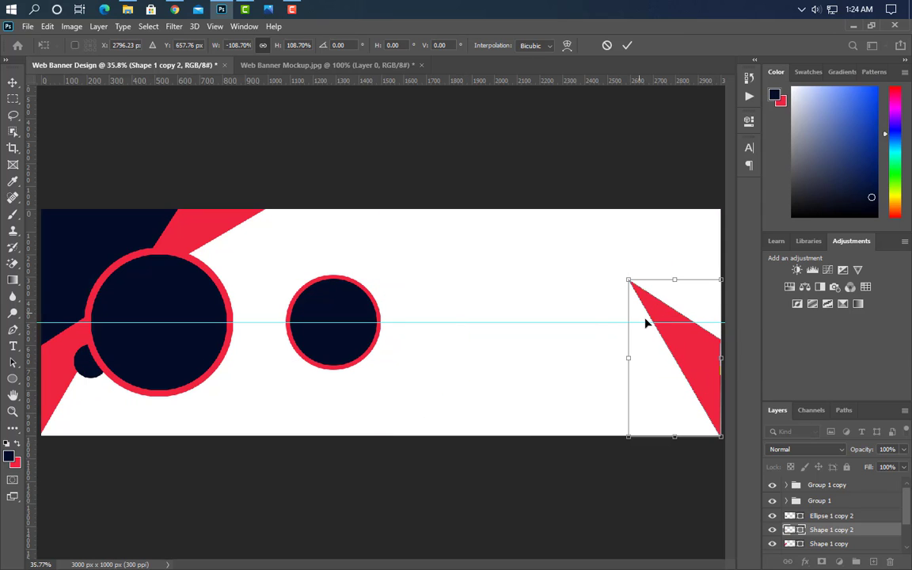
left_click(626, 46)
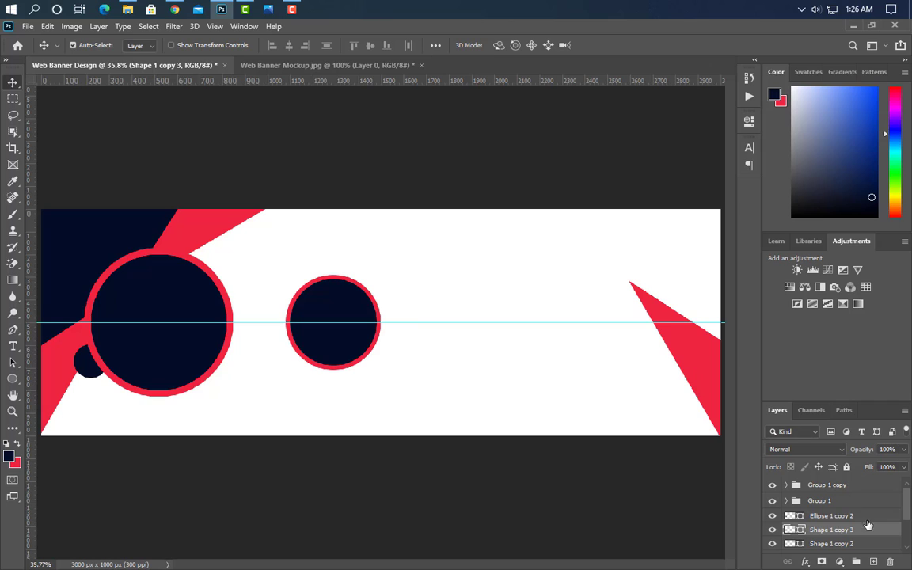
Duplicate the lower-right red triangle and flip the copy both horizontally and vertically.
left_click_drag(874, 552, 873, 561)
key("ctrl+t")
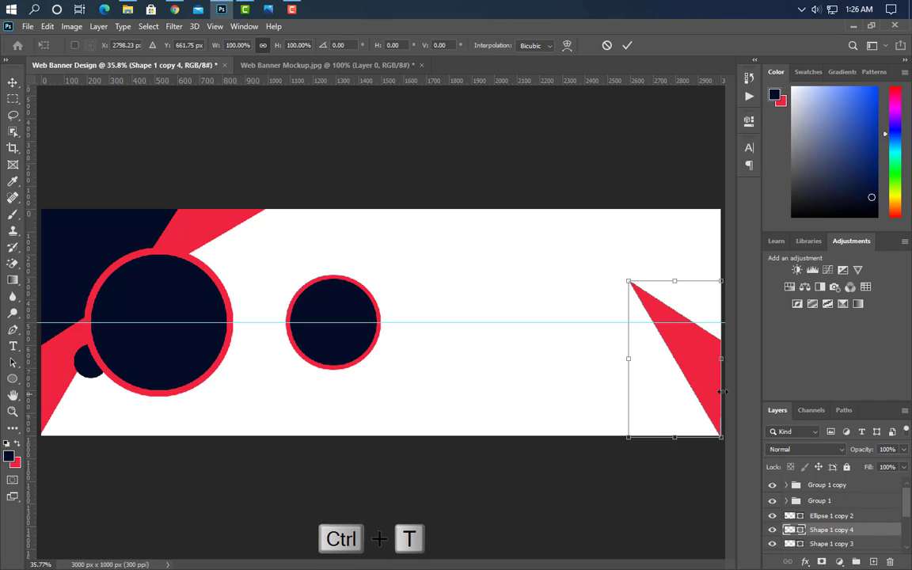
right_click(679, 365)
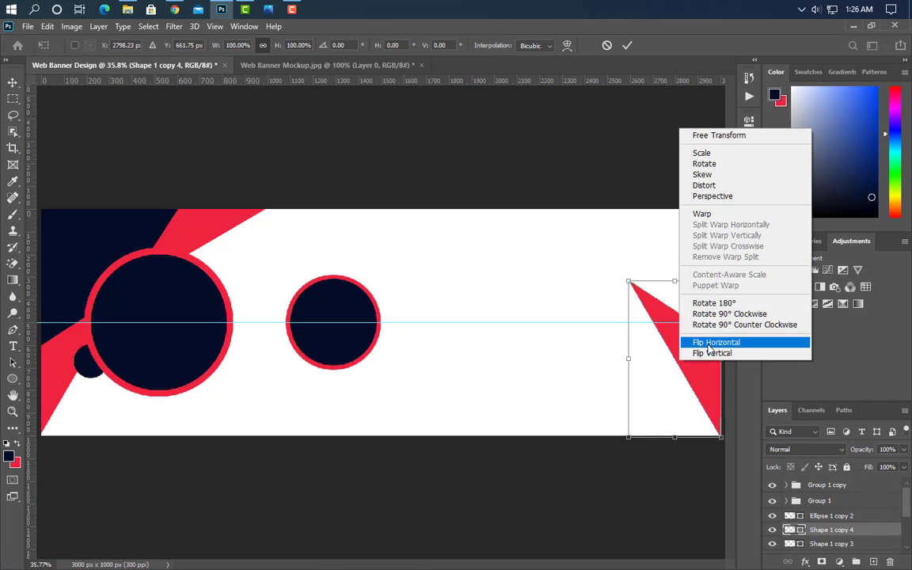
left_click(707, 344)
right_click(678, 337)
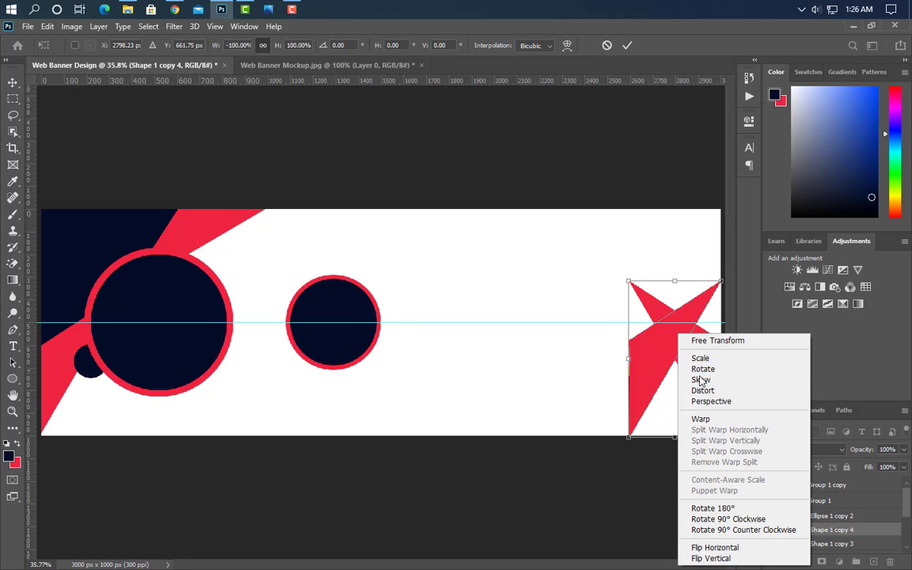
left_click(701, 557)
Move the flipped copy up-left so its tip meets the lower-right triangle's upper tip, and enlarge it slightly past the canvas's top edge.
left_click_drag(689, 382, 591, 228)
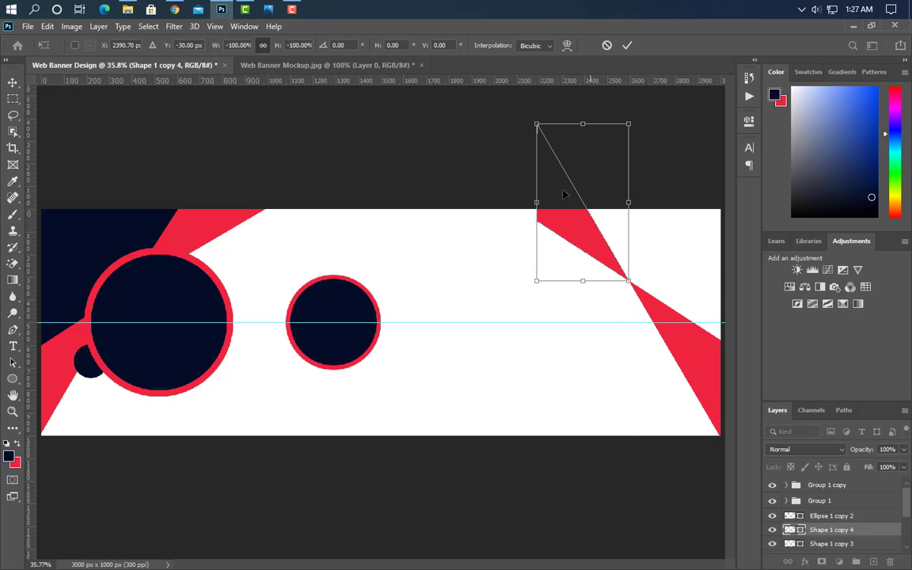
left_click_drag(536, 122, 516, 90)
left_click(626, 46)
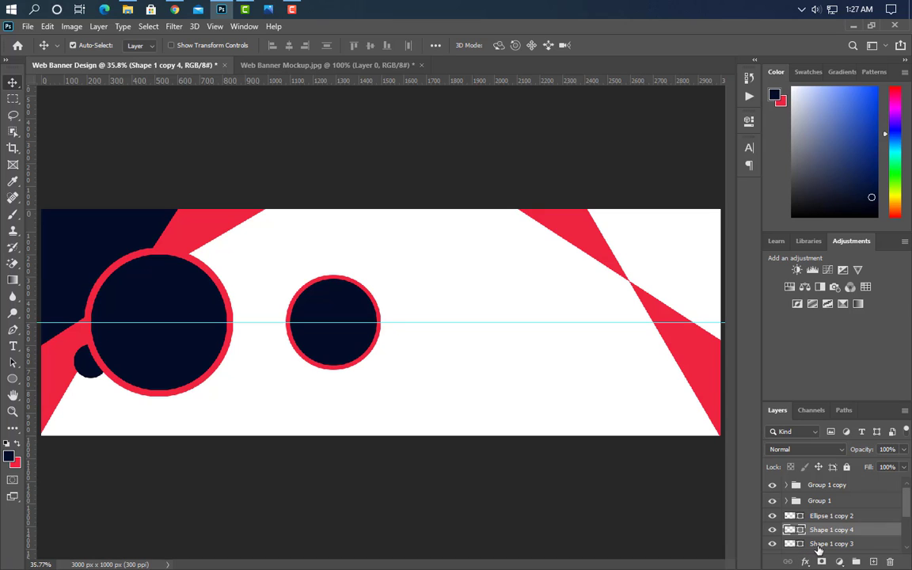
Recolor the upper-right triangle to the navy #030d28 sampled from the large circle.
double_click(789, 529)
left_click(158, 307)
left_click(863, 163)
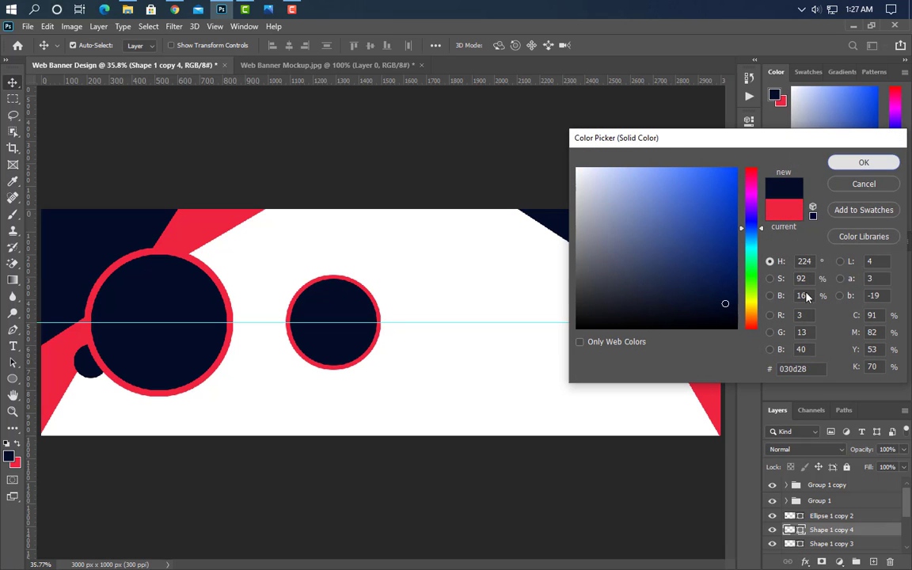
On a new layer, draw a closed navy Pen shape, about 860 × 786 px, filling the upper-right corner and passing through the point where the triangles meet.
left_click(13, 331)
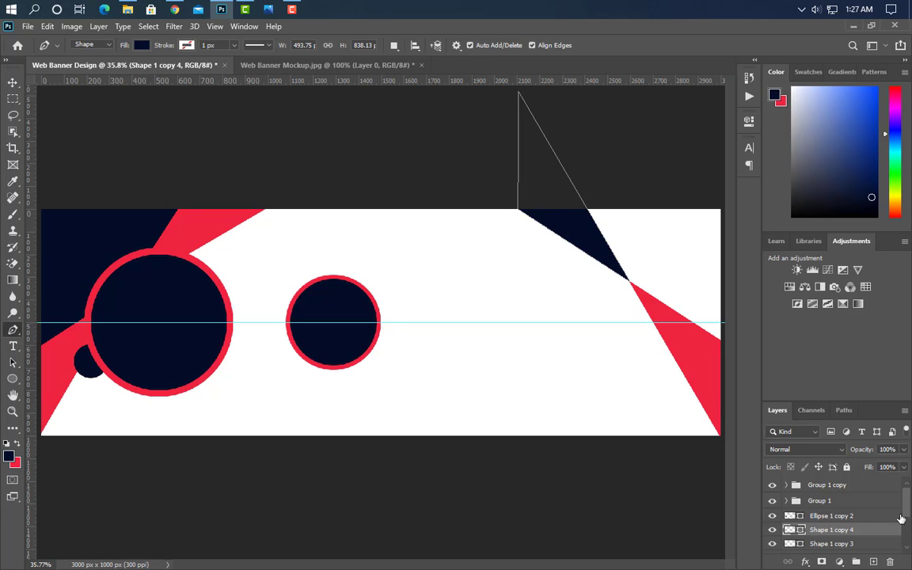
left_click(873, 561)
left_click(581, 229)
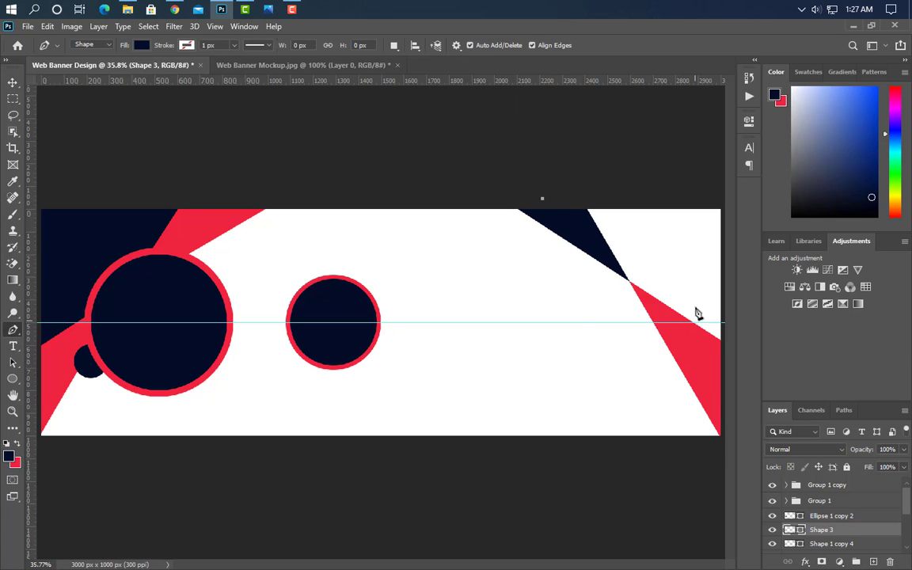
scroll(696, 311, "up", 8)
scroll(398, 252, "up", 1)
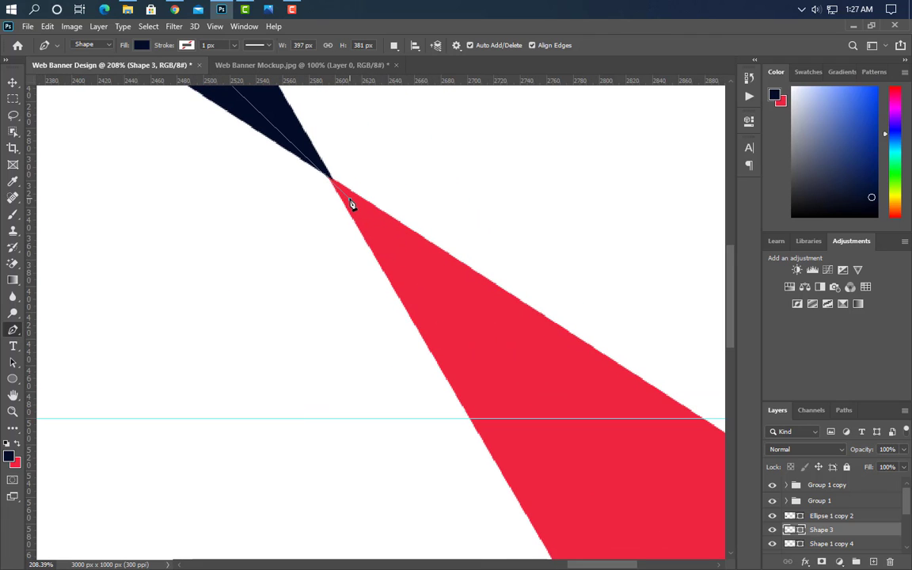
scroll(364, 317, "down", 6)
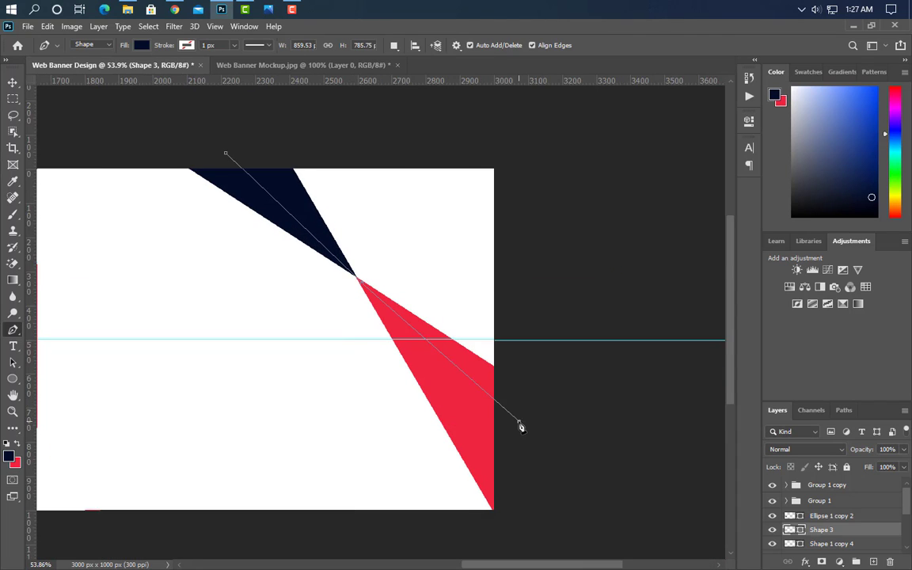
left_click(519, 422)
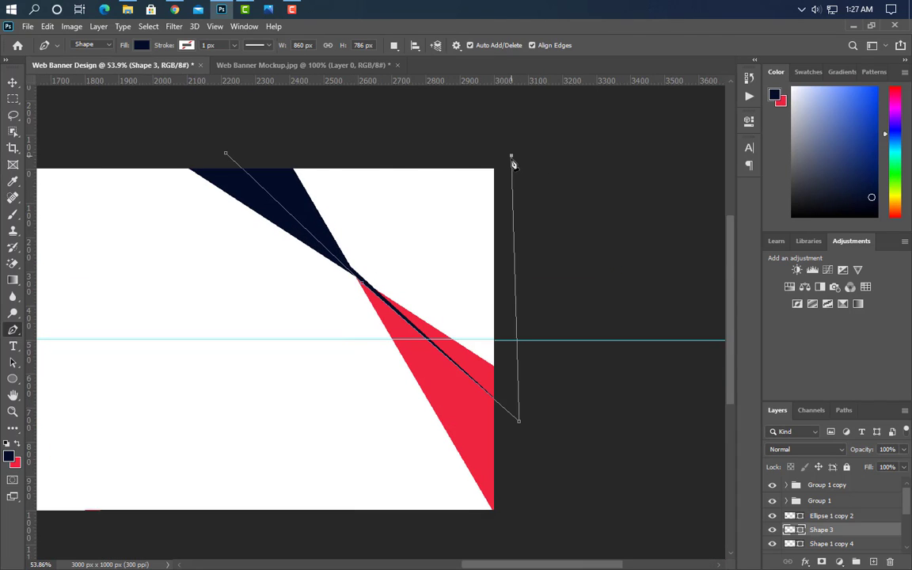
left_click(511, 157)
left_click(226, 154)
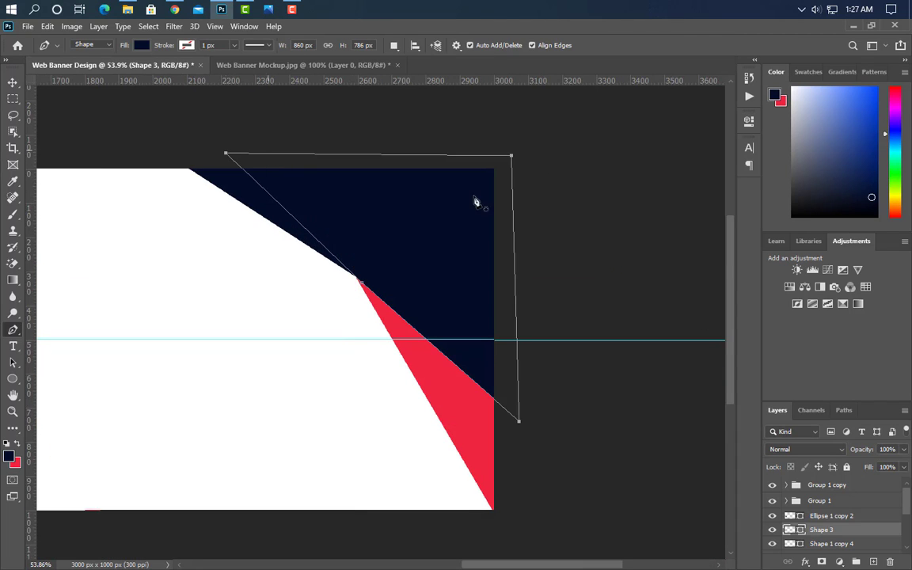
Move the new navy corner shape's layer beneath the layers of the two right-hand triangles.
scroll(878, 538, "down", 2)
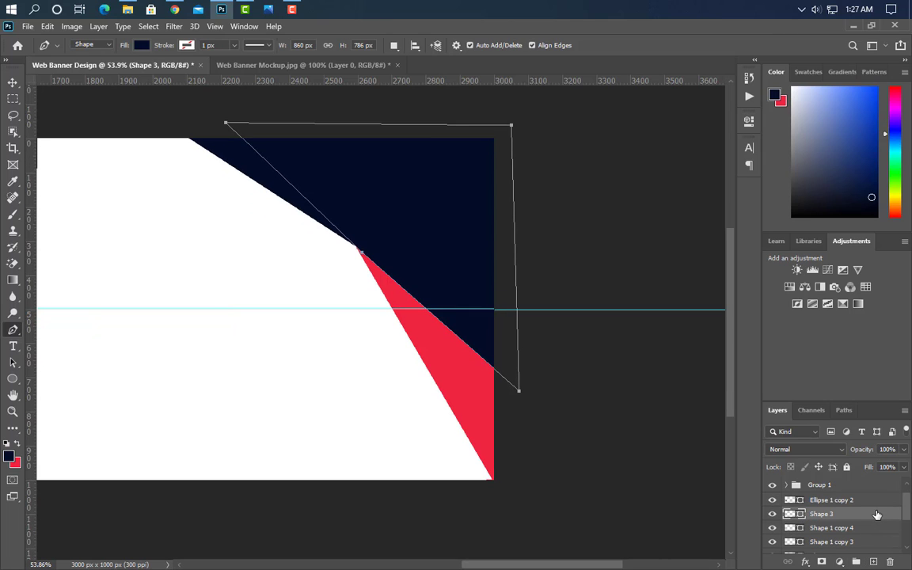
left_click_drag(876, 518, 784, 548)
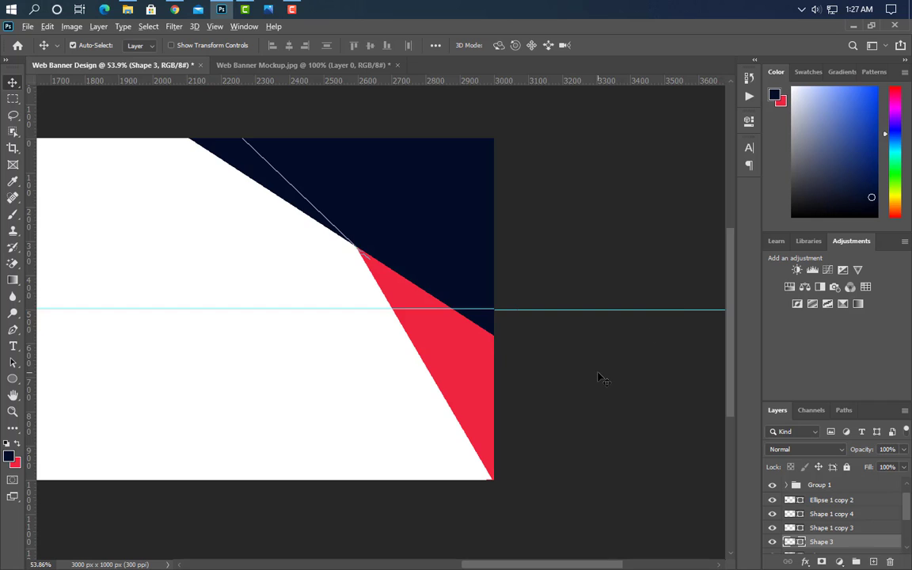
scroll(599, 376, "down", 7)
scroll(600, 377, "up", 2)
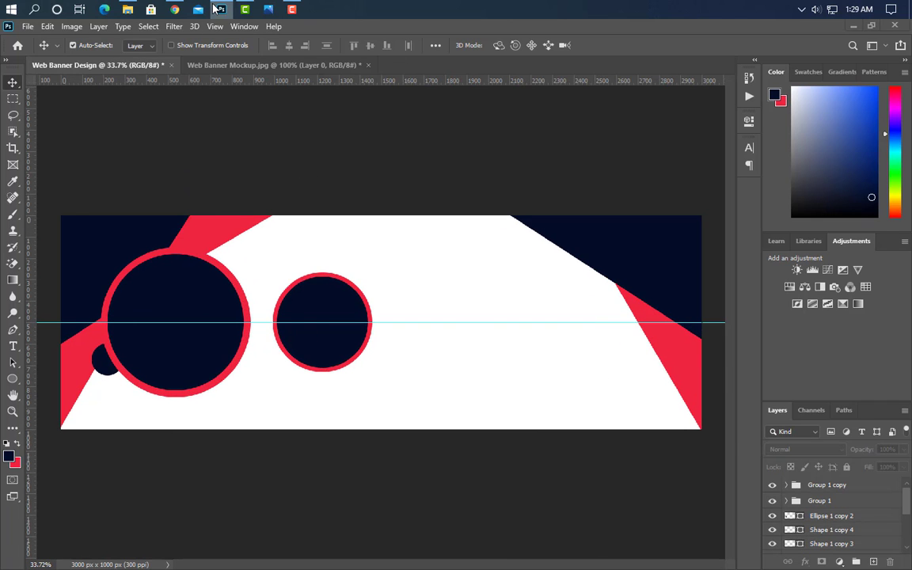
Place the Logo White Png file from the desktop into the banner's upper-right navy corner and scale it to about 40.65%.
left_click(221, 9)
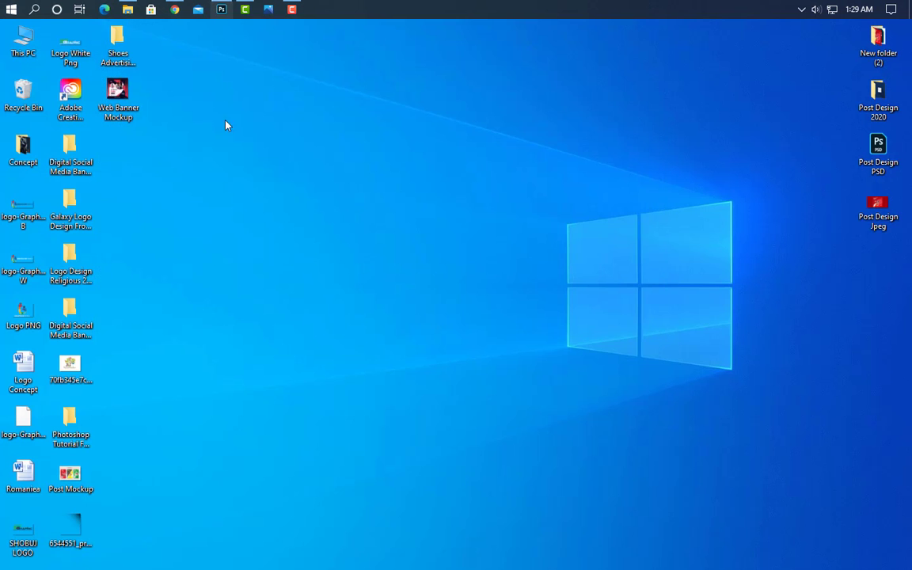
left_click_drag(69, 43, 550, 254)
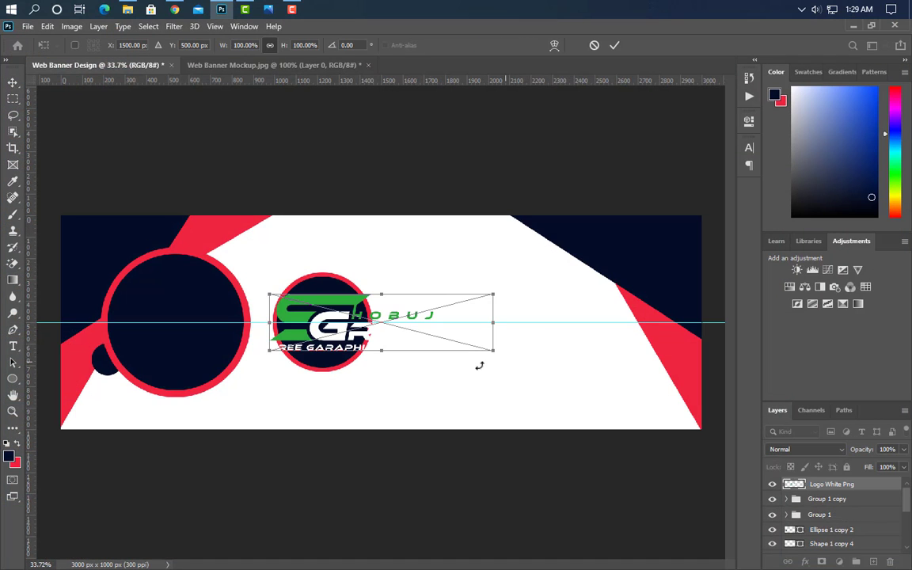
left_click_drag(418, 309, 618, 242)
left_click_drag(467, 258, 603, 256)
Nudge the placed logo up and slightly left inside the upper-right navy corner, and commit the placement.
key("Up")
key("Up")
key("Up")
key("Up")
key("Up")
key("Up")
key("Up")
key("Up")
key("Up")
key("Up")
key("Up")
key("Up")
key("Up")
key("Up")
key("Up")
key("Up")
key("Up")
key("Up")
key("Up")
key("Up")
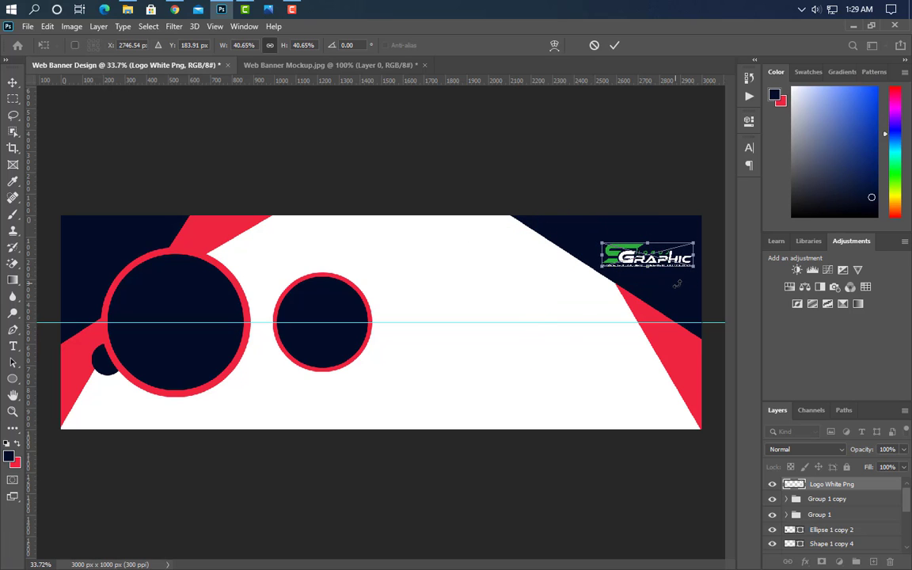
key("Up")
key("Up")
key("Up")
key("Up")
key("Up")
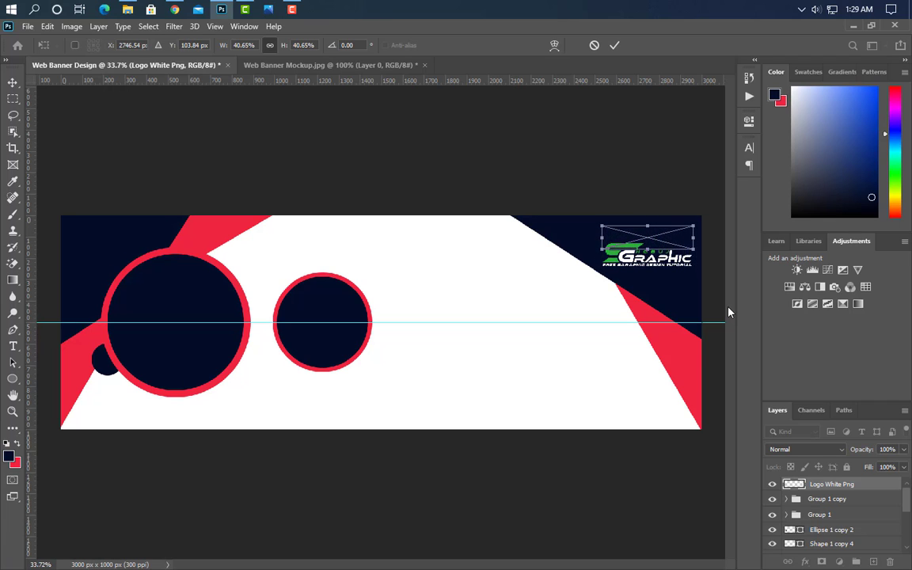
key("Left")
key("Left")
key("Left")
key("Left")
key("Left")
key("Left")
left_click_drag(597, 240, 590, 240)
left_click(615, 46)
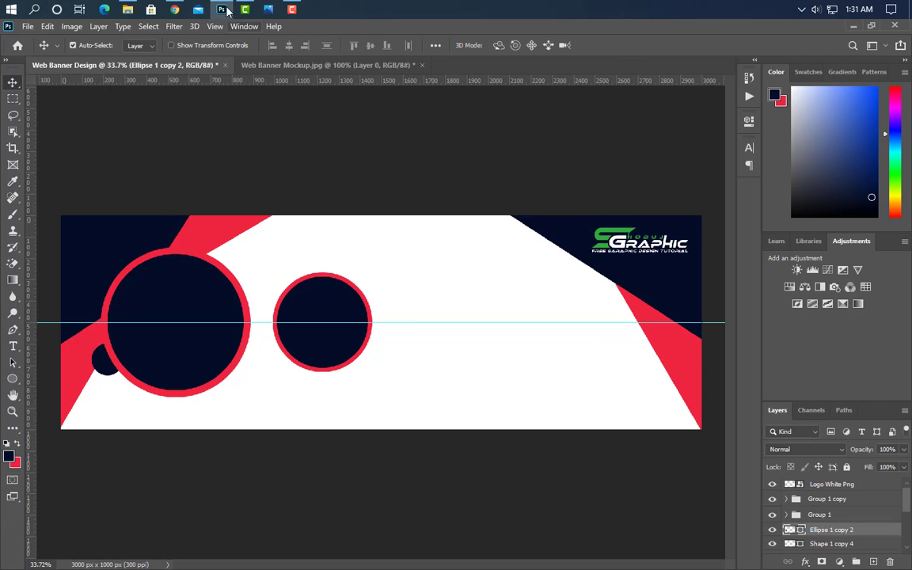
Place the Patten PNG file from the Pattan folder at the banner's center, on a layer above Ellipse 1 copy 2.
left_click(224, 10)
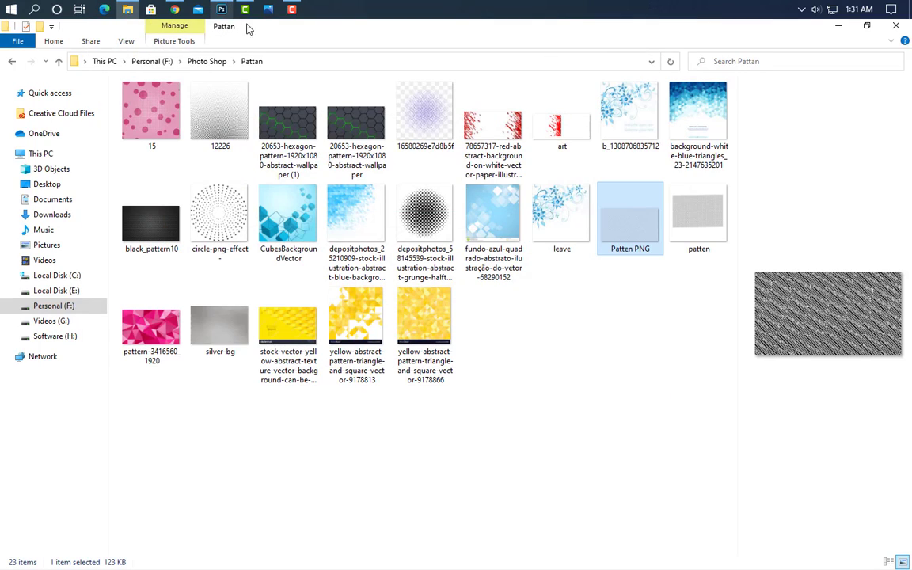
left_click_drag(604, 227, 337, 342)
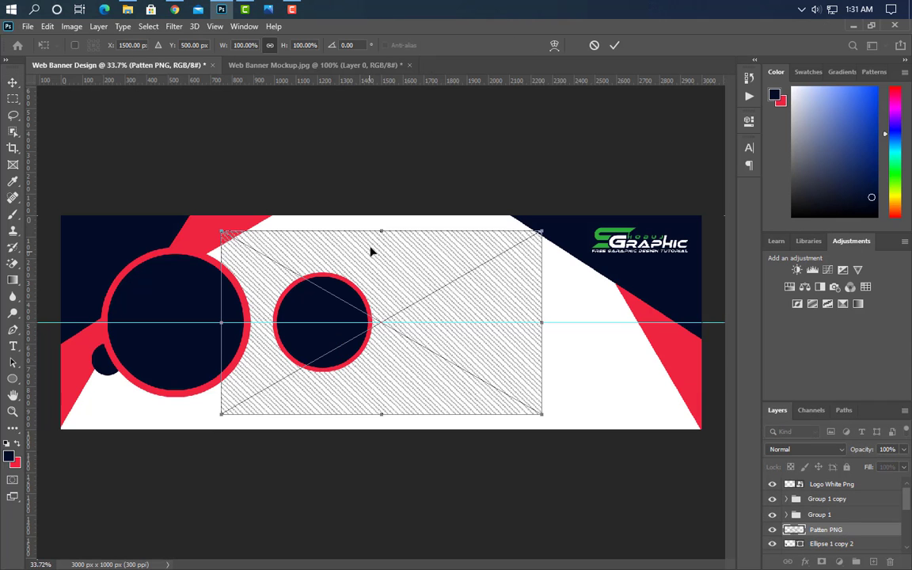
left_click(614, 47)
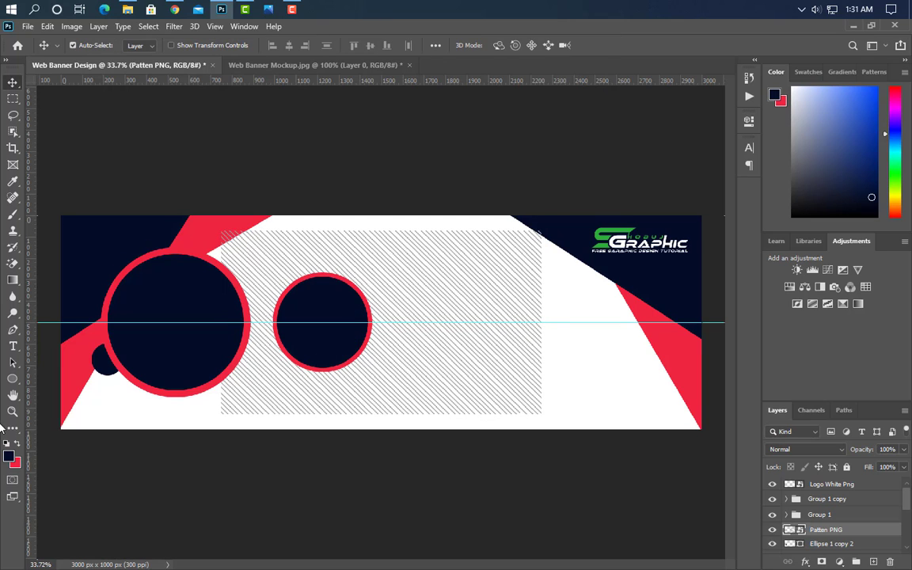
Rasterize the line pattern and delete everything outside a small square marquee selection beside the smaller circle's lower-right edge.
left_click(13, 99)
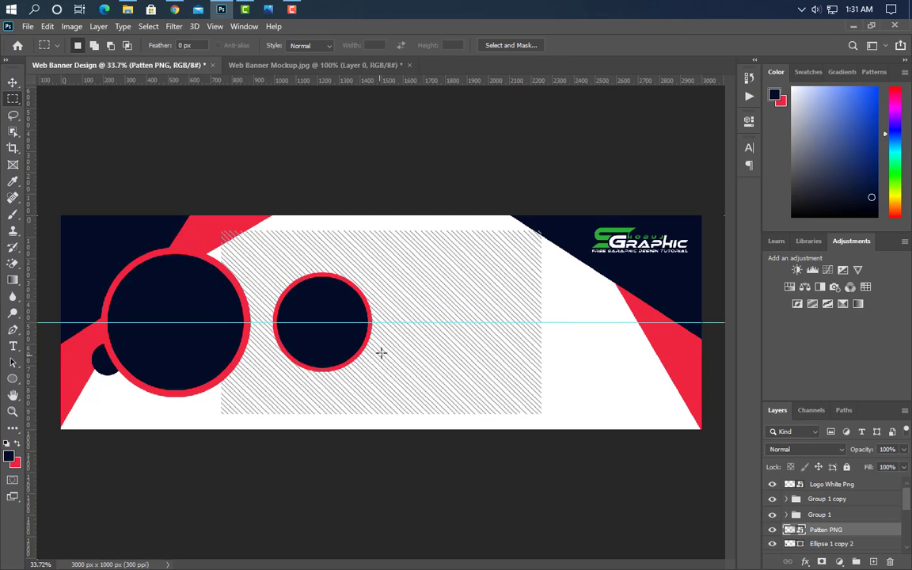
left_click_drag(366, 352, 410, 396)
left_click(149, 27)
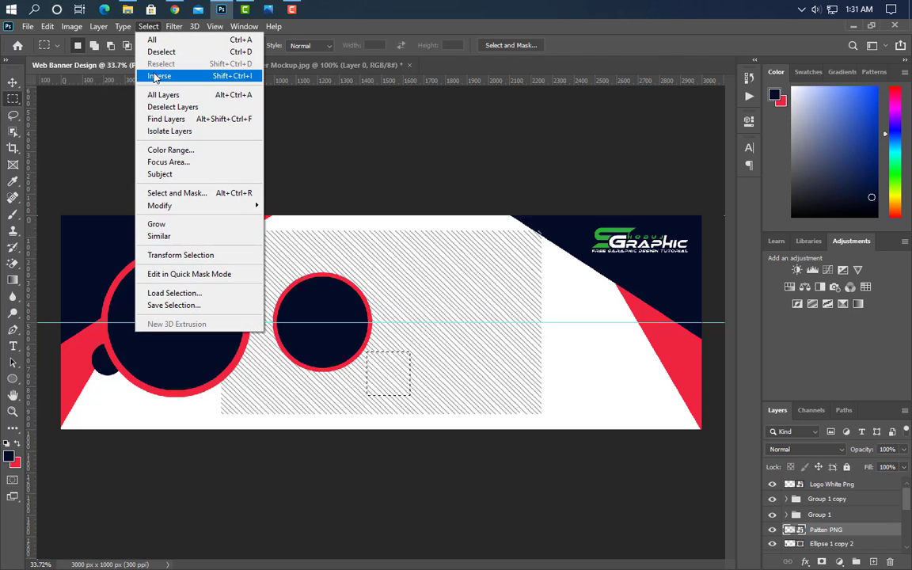
left_click(158, 76)
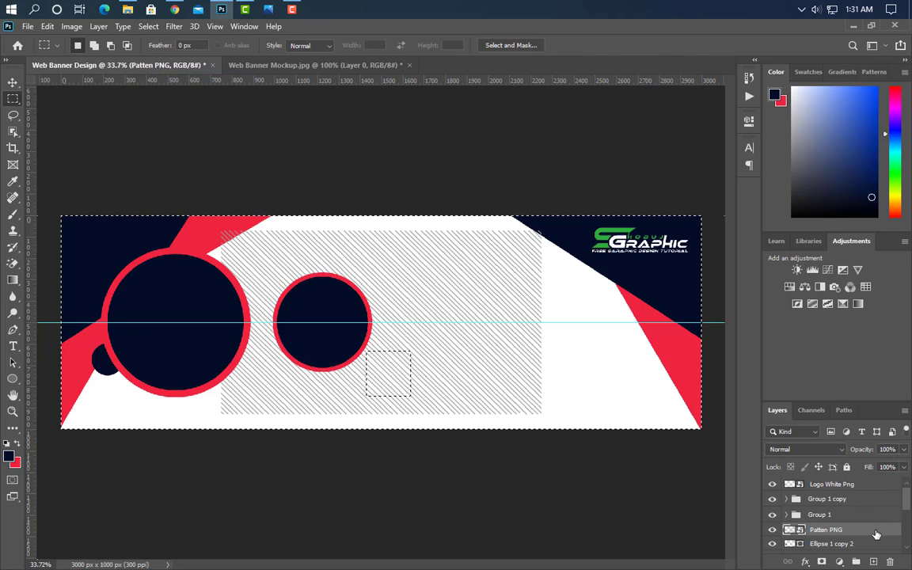
right_click(783, 482)
left_click(733, 256)
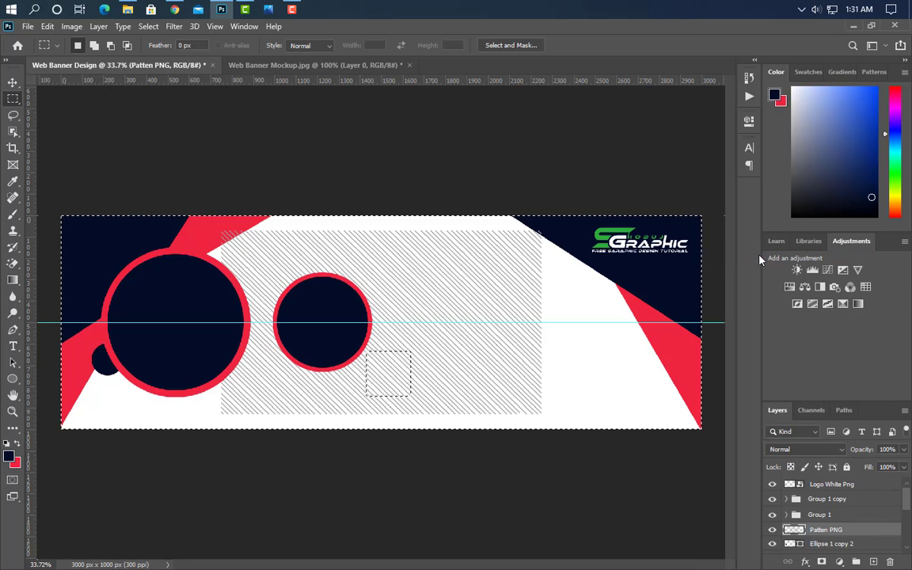
key("Delete")
key("ctrl+d")
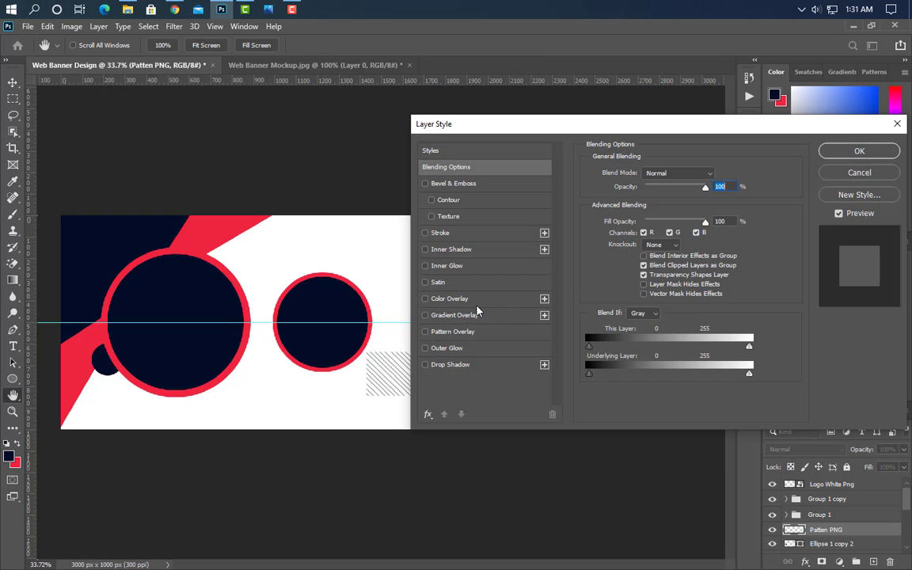
Apply a Color Overlay to the pattern square using the navy sampled from the banner's upper-left corner shape.
left_click(424, 298)
left_click(723, 173)
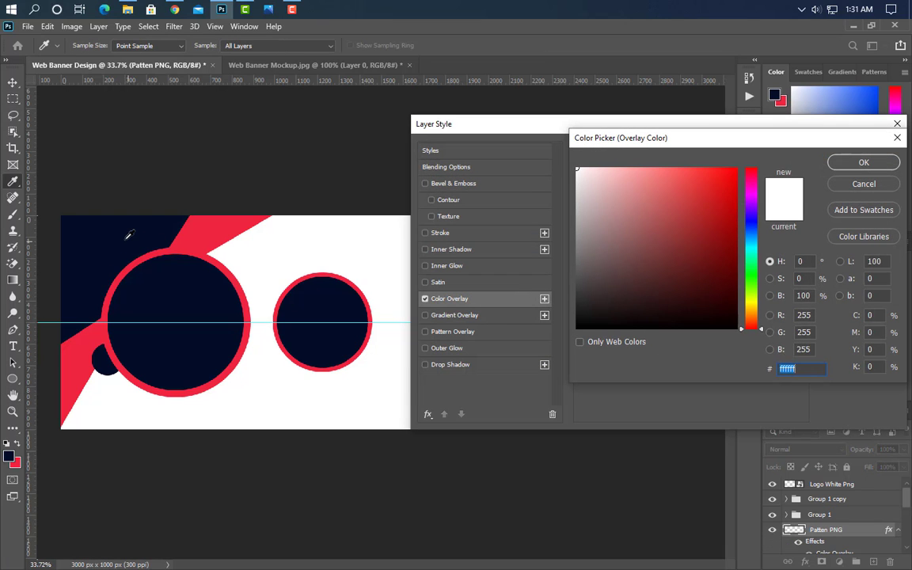
left_click(127, 234)
left_click(862, 162)
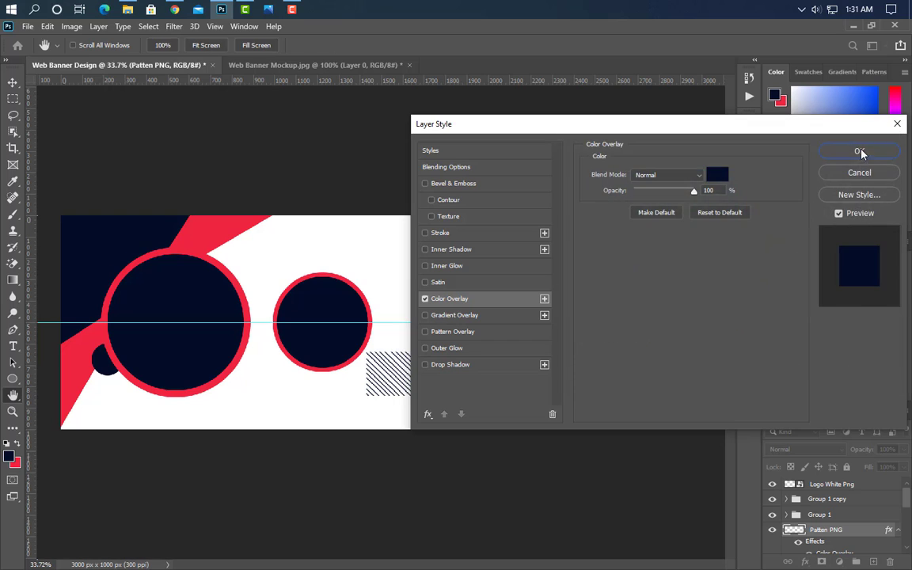
left_click(860, 151)
Enlarge the pattern square to about 118% and tuck it behind the smaller circle's lower-right edge.
key("ctrl+t")
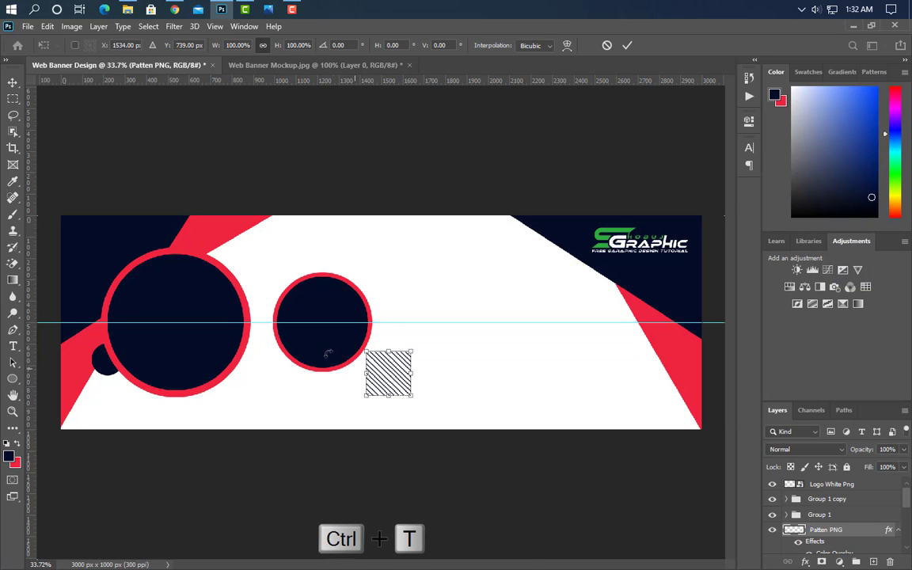
scroll(326, 349, "up", 1)
left_click_drag(410, 348, 340, 326)
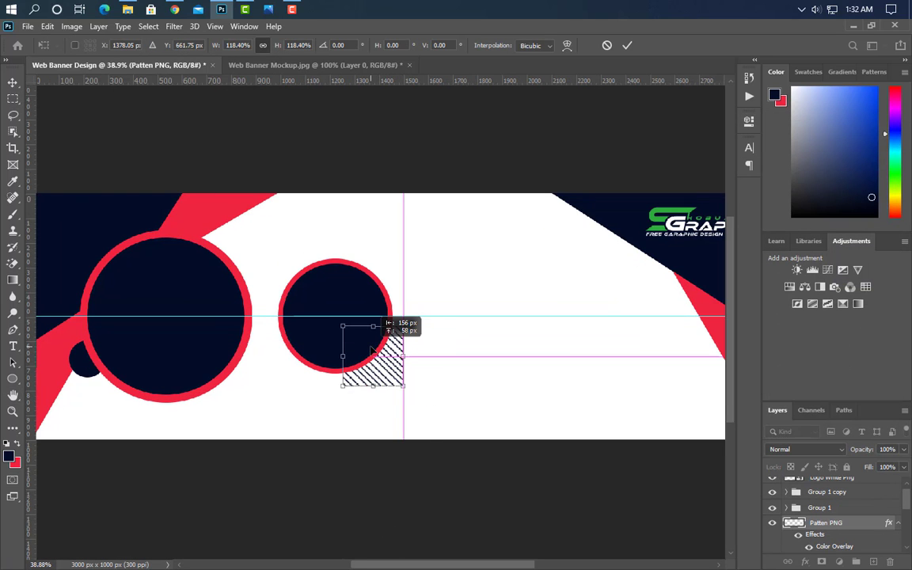
left_click(626, 45)
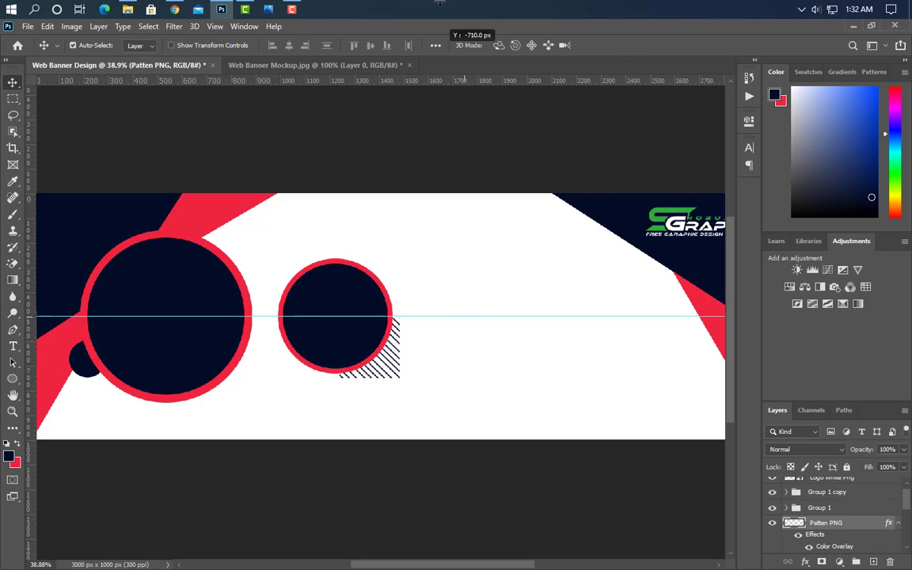
Remove the horizontal guide from the canvas.
left_click_drag(440, 3, 440, 5)
scroll(218, 413, "down", 1)
scroll(207, 395, "up", 10)
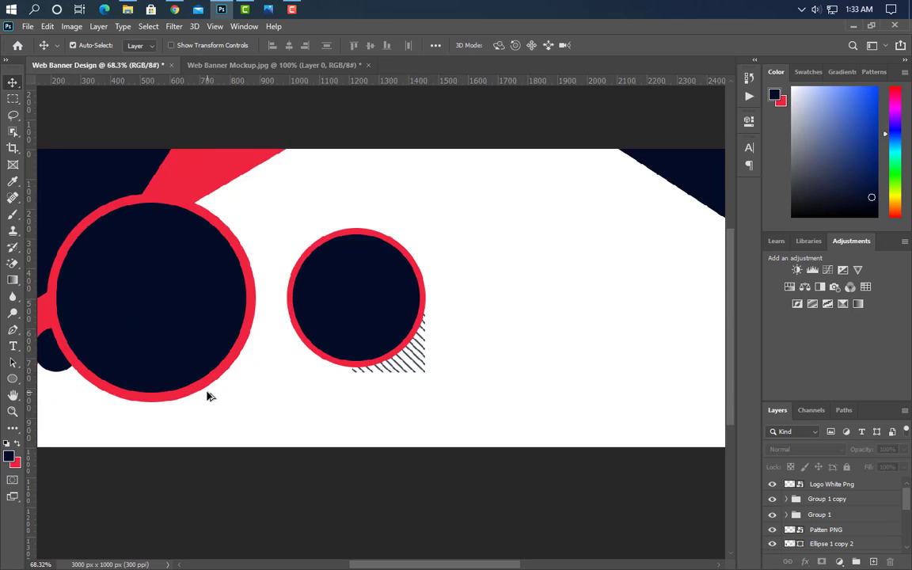
Draw a 12 × 12 px navy dot near the large circle's lower-right edge and duplicate it into an evenly spaced horizontal row of four.
left_click(12, 379)
left_click_drag(301, 320, 326, 340)
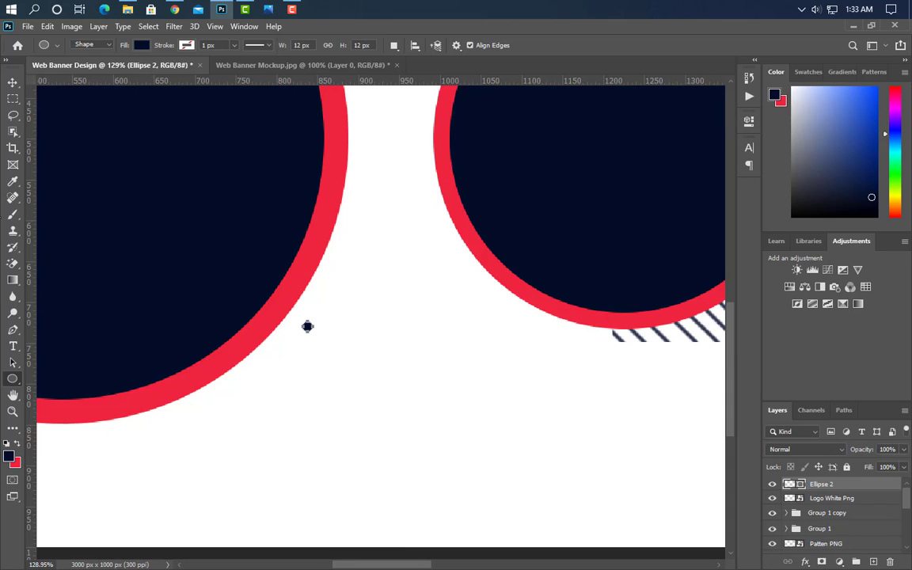
key("v")
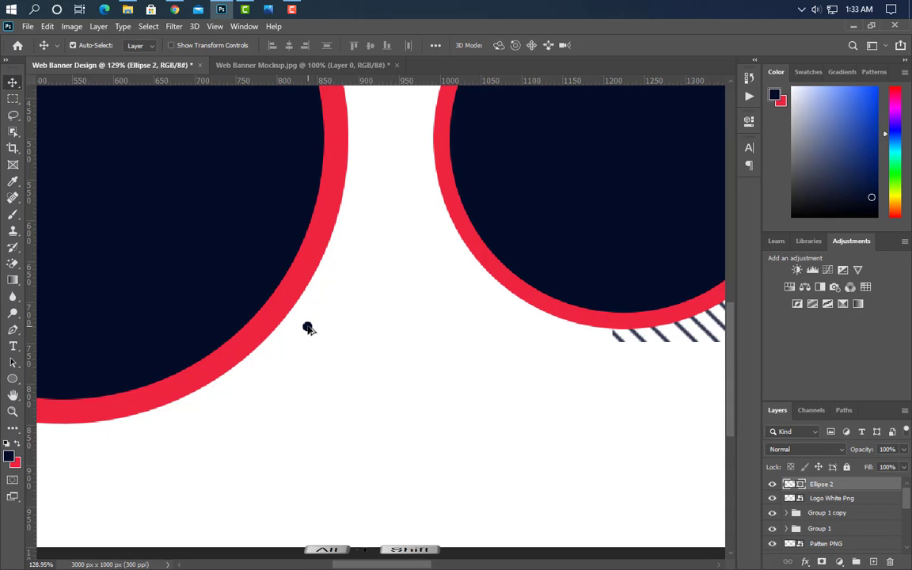
left_click_drag(314, 330, 361, 333)
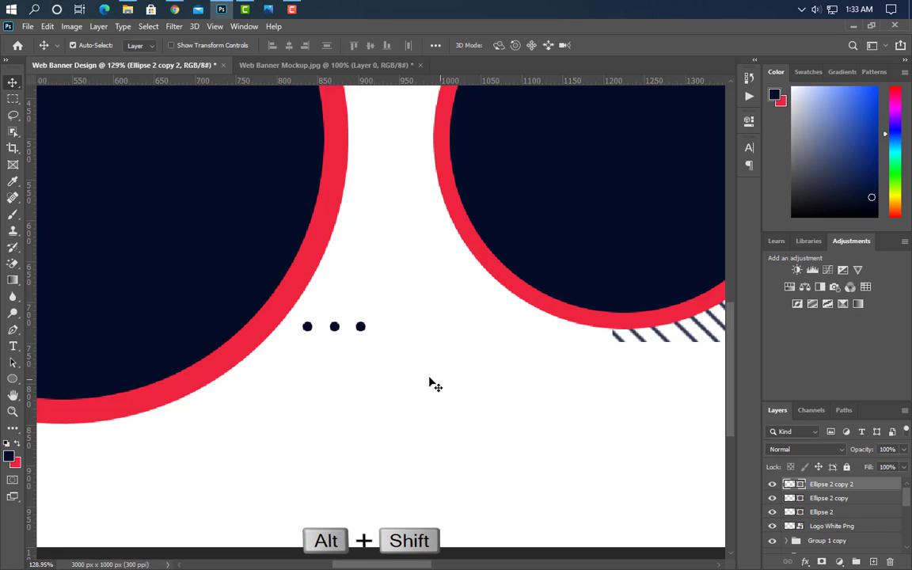
left_click_drag(365, 329, 391, 329)
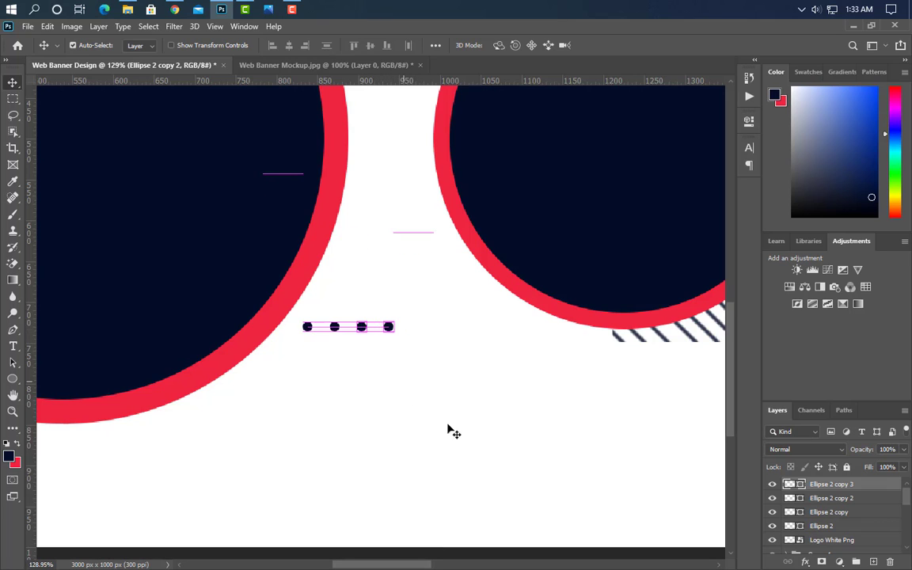
Group the four dot layers and duplicate the group as a second row directly beneath the first.
left_click(860, 497, "ctrl")
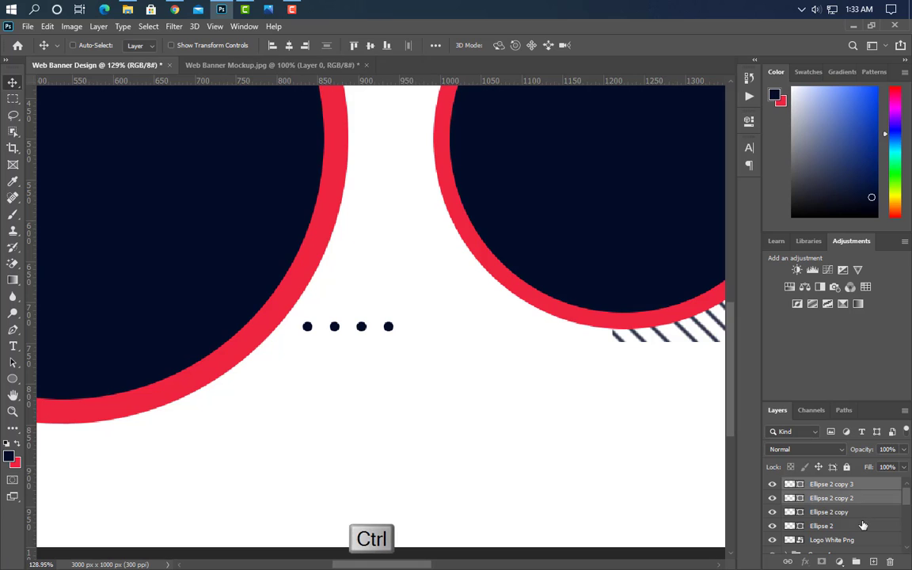
left_click(859, 512, "ctrl")
left_click(859, 525, "ctrl")
key("ctrl+g")
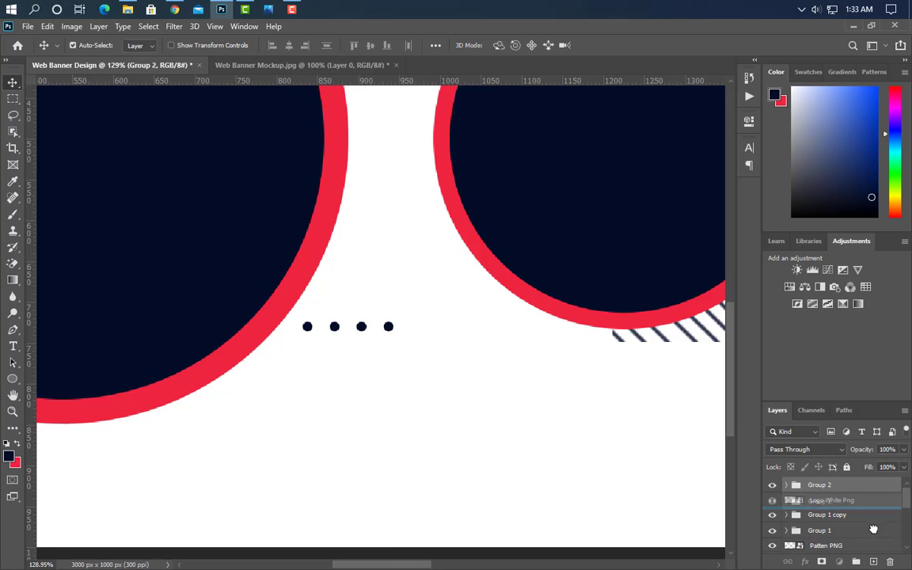
key("ctrl+j")
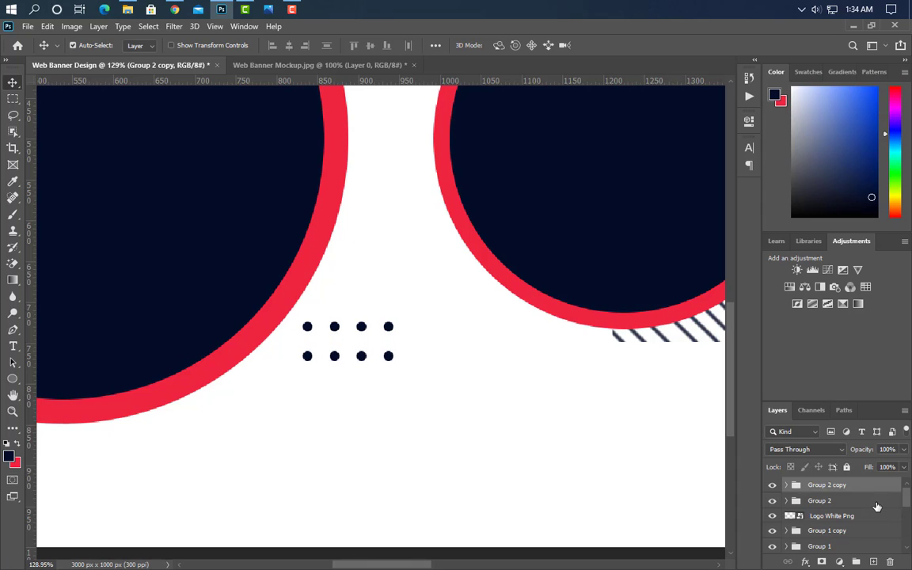
Group the two dot rows and duplicate the group directly beneath to form an evenly spaced 4 × 4 dot grid.
key("ctrl+z")
key("ctrl+z")
key("ctrl+g")
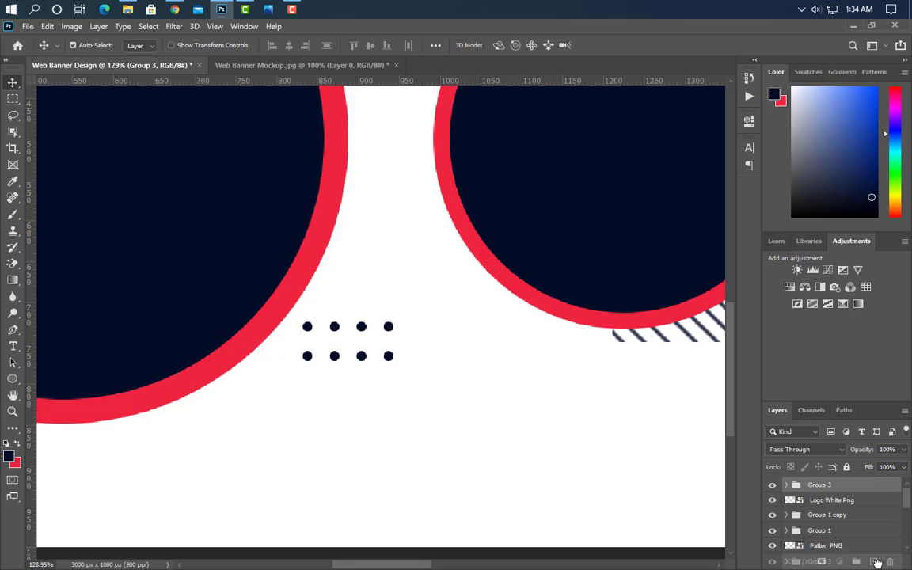
key("ctrl+j")
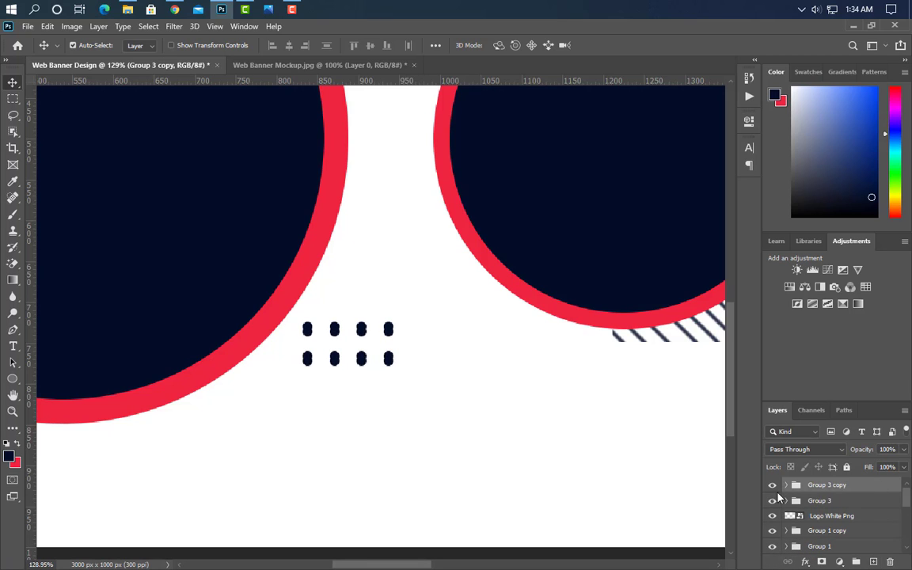
key("shift+Down")
key("shift+Down")
key("shift+Down")
key("shift+Down")
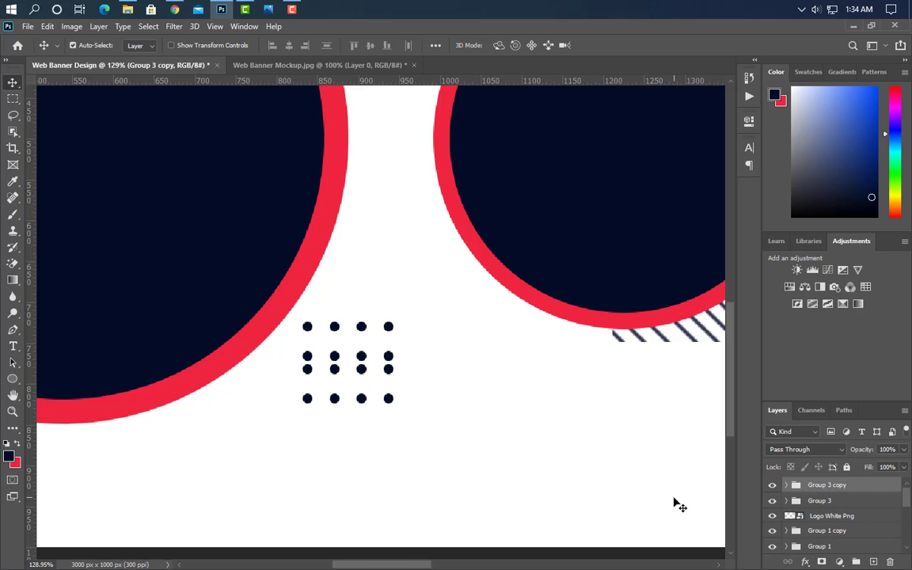
key("shift+Down")
key("shift+Down")
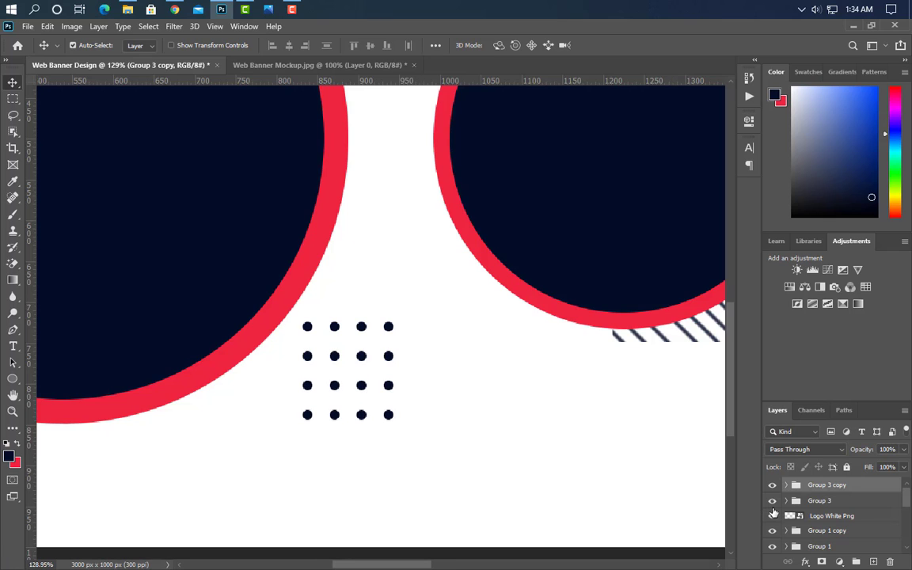
Group the whole dot grid, enlarge it to about 142% and tuck it behind the large circle's lower-right edge.
left_click(847, 502, "shift")
key("ctrl+g")
key("ctrl+t")
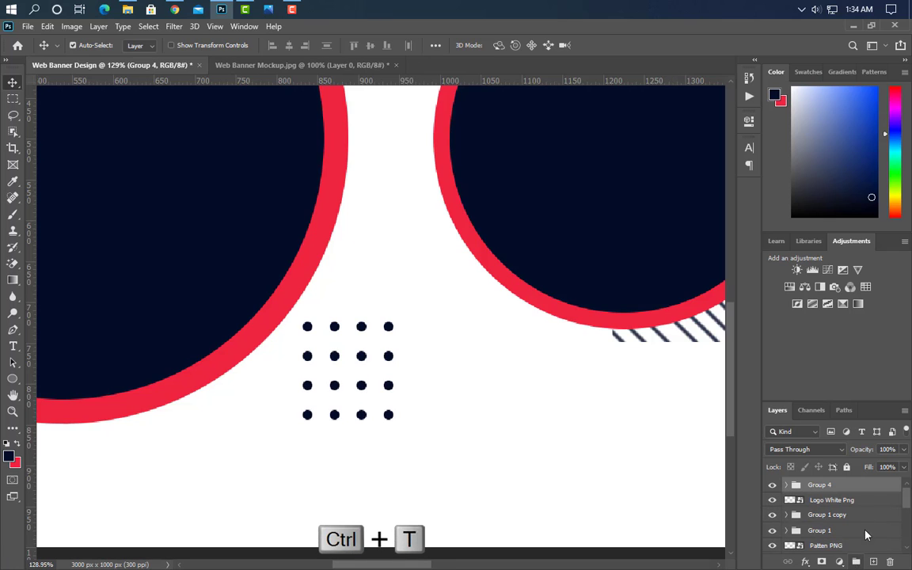
left_click_drag(398, 326, 286, 323)
scroll(378, 378, "down", 5)
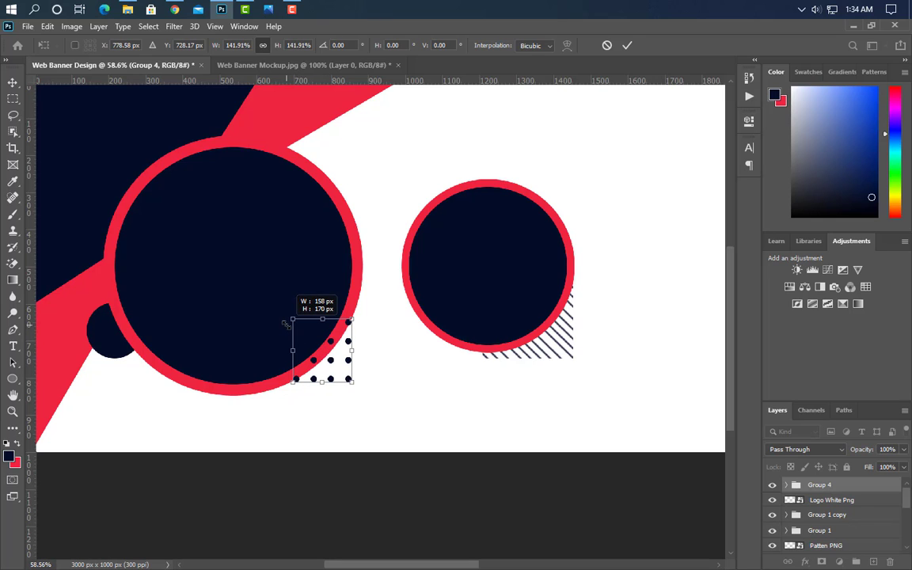
left_click(627, 45)
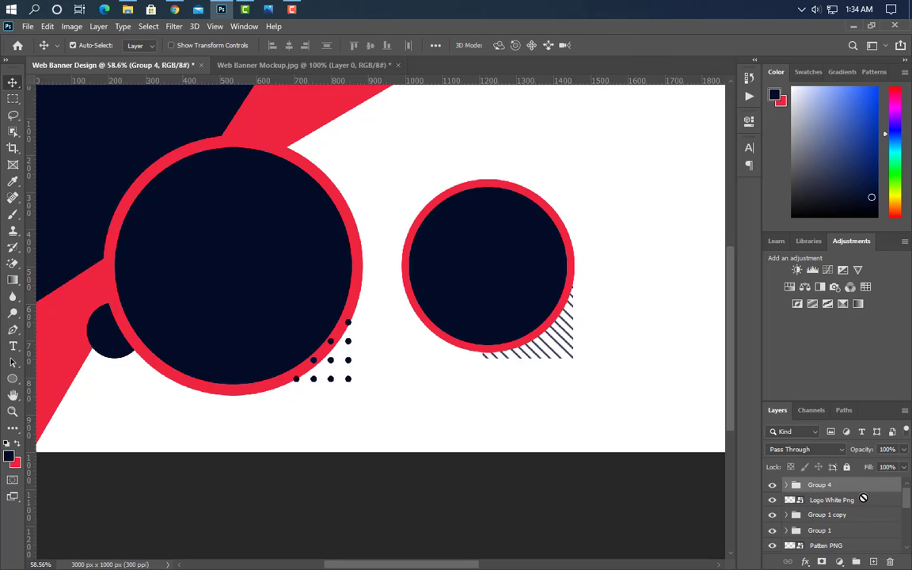
left_click_drag(862, 497, 858, 545)
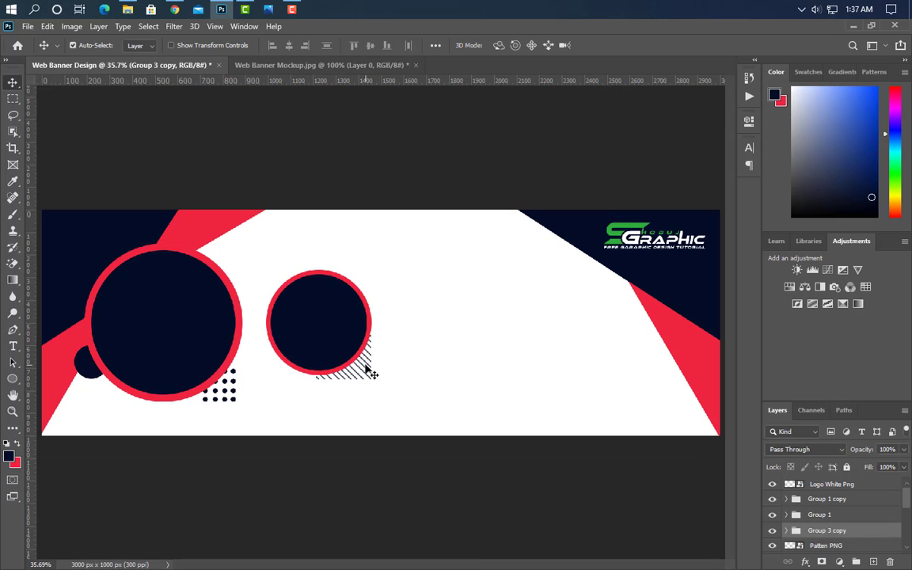
Duplicate the line pattern, scale the copy to about 62% and place it behind the large circle's bottom edge.
key("ctrl+alt+a")
scroll(858, 533, "down", 1)
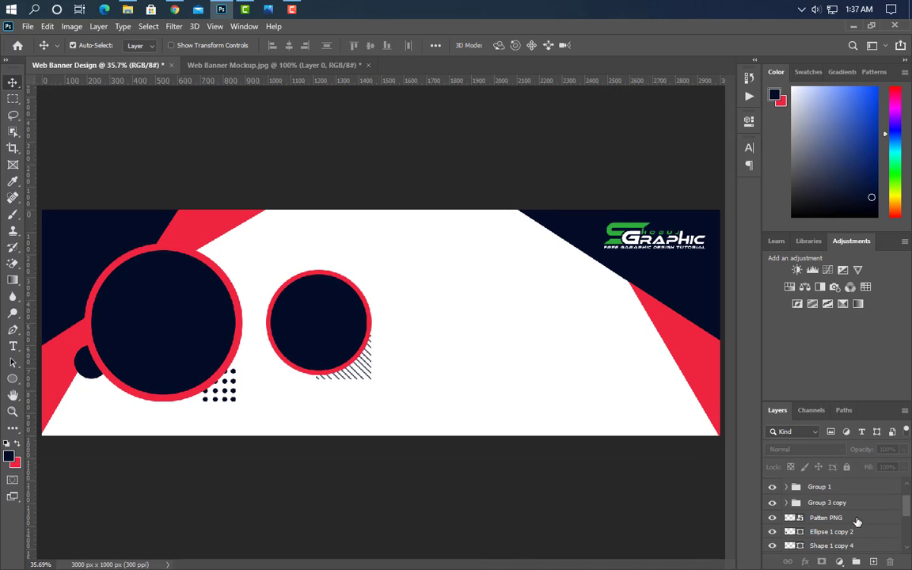
left_click(874, 525)
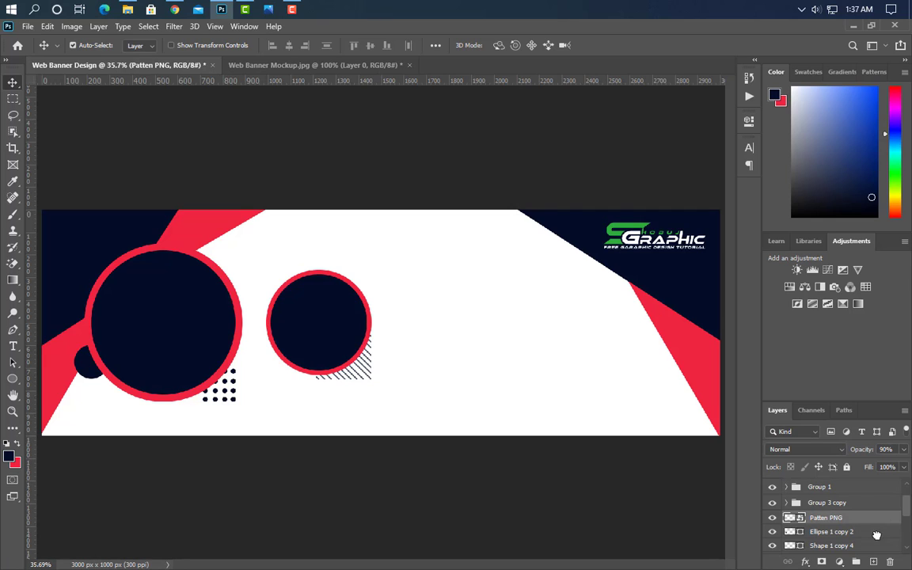
key("ctrl+j")
key("ctrl+t")
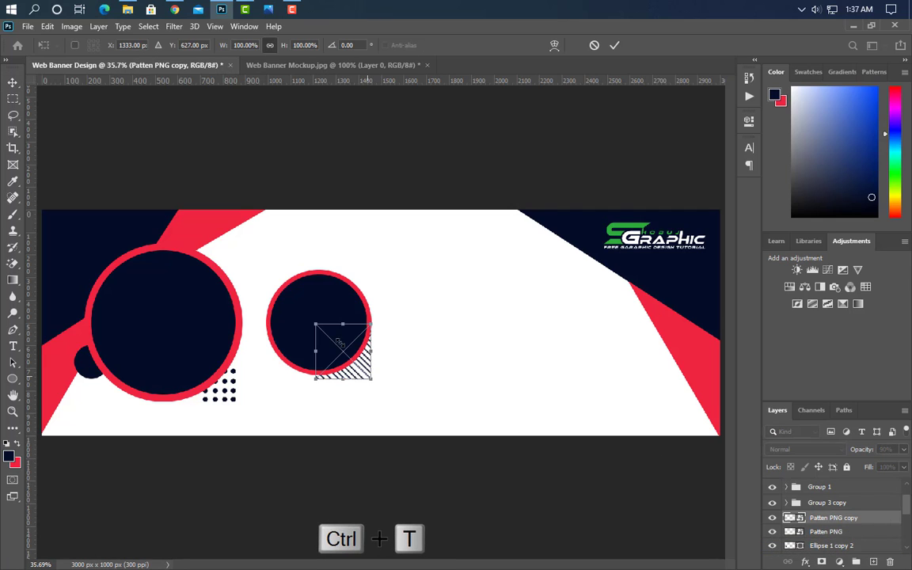
left_click_drag(264, 315, 154, 393)
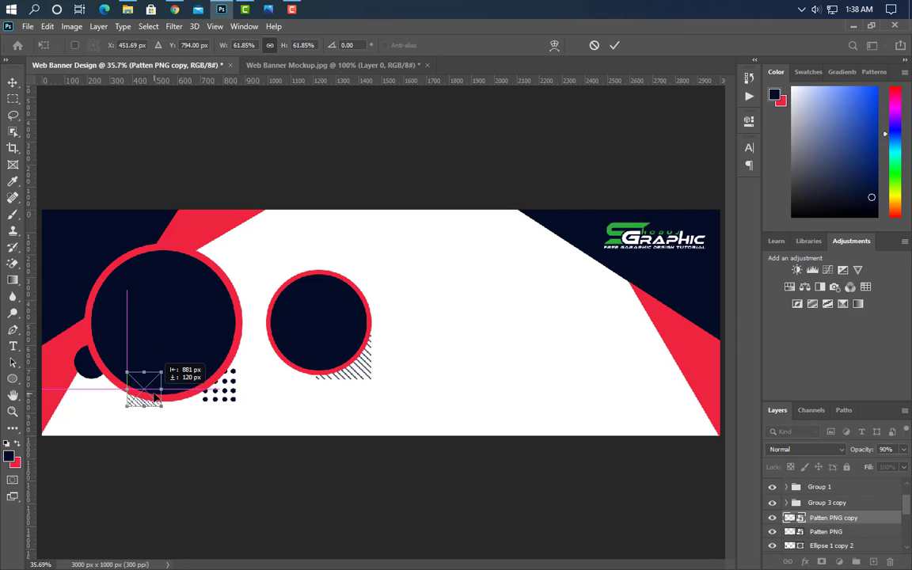
left_click(616, 46)
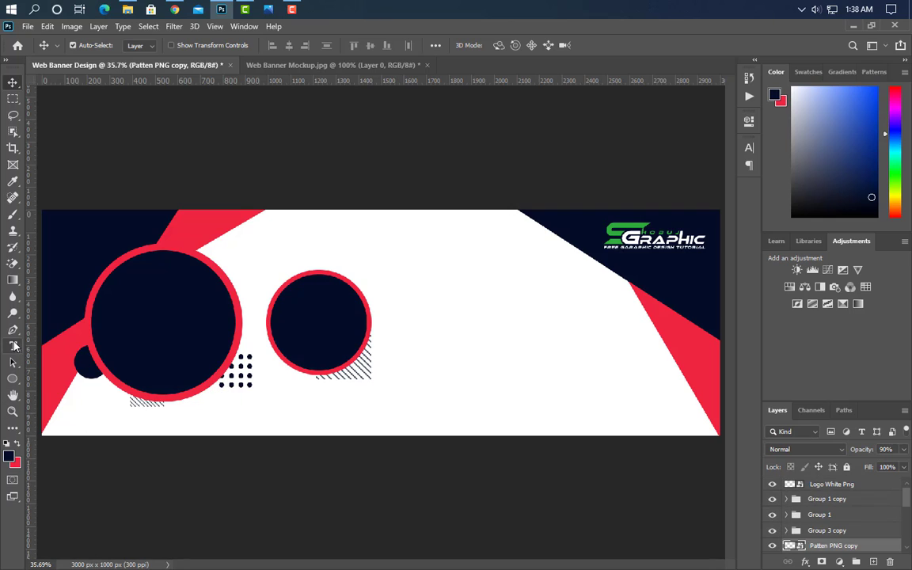
Add the navy heading text WEB BANNER in the white area beside the smaller circle.
left_click(13, 346)
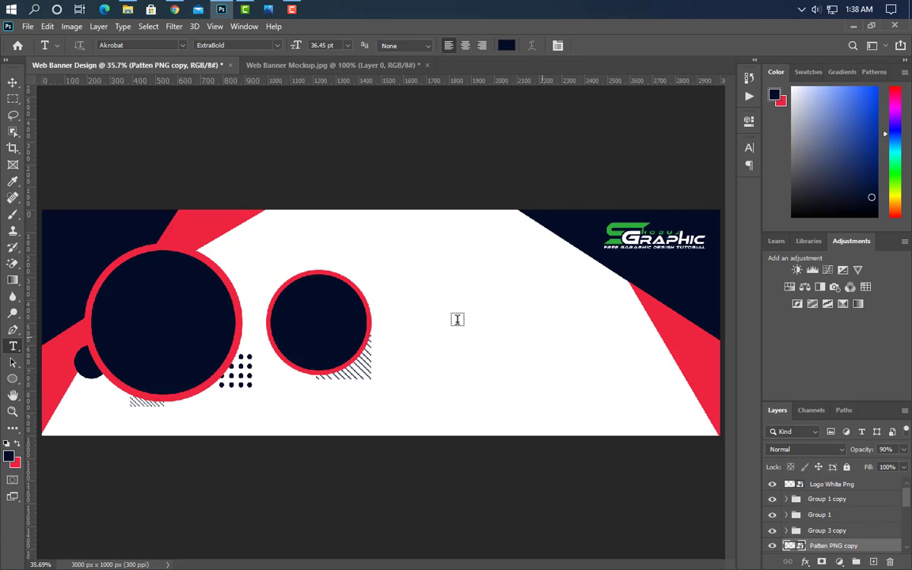
left_click(415, 316)
type("WEB BANNER")
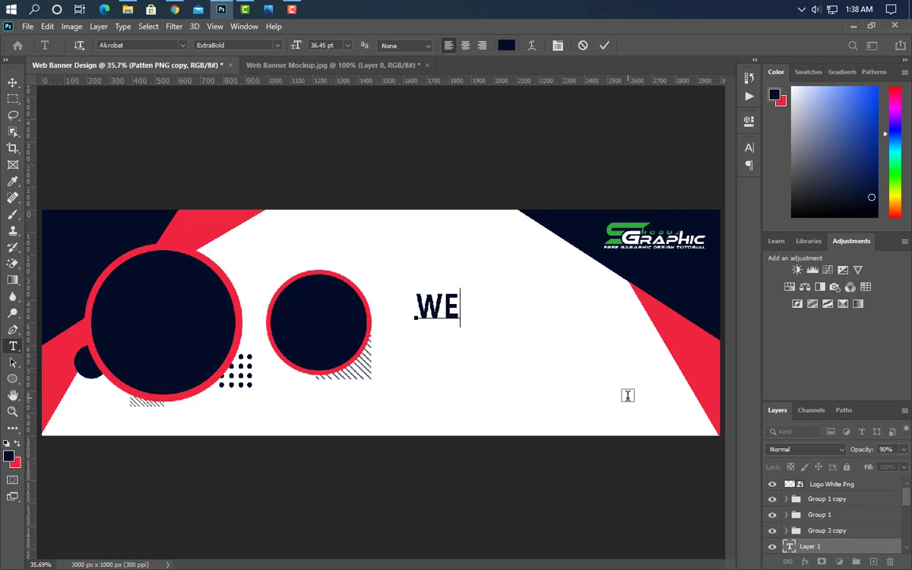
left_click(603, 45)
Set the WEB BANNER heading's font style to Black and move the heading slightly up and to the left.
left_click(748, 148)
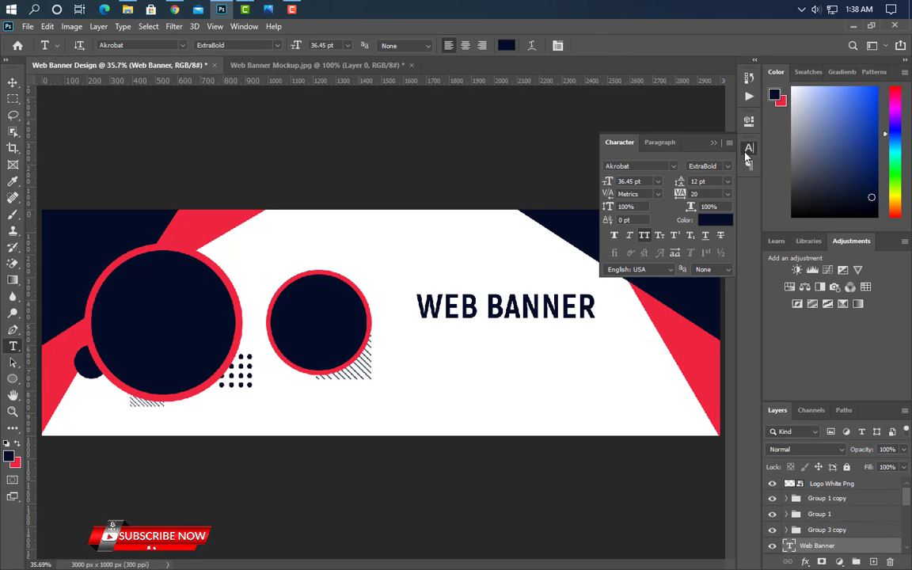
left_click(730, 167)
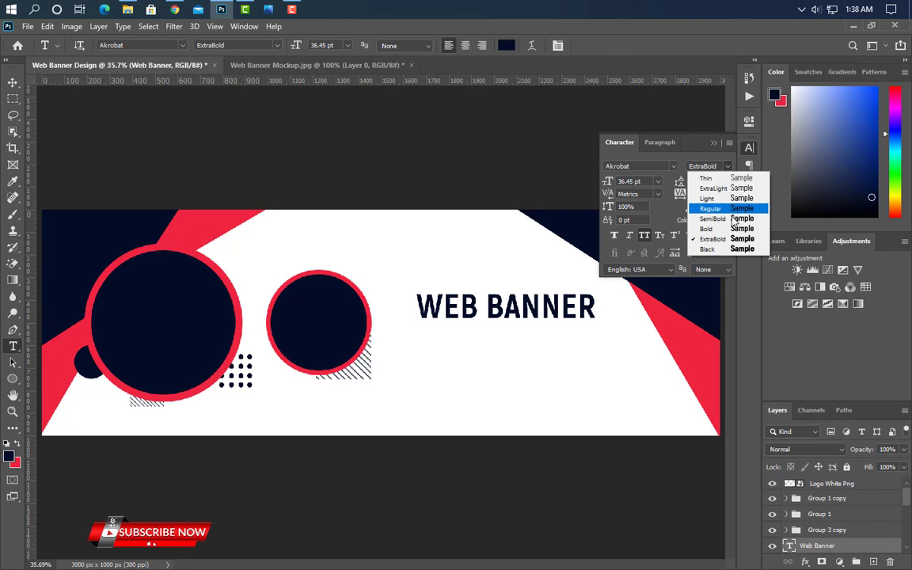
left_click(678, 248)
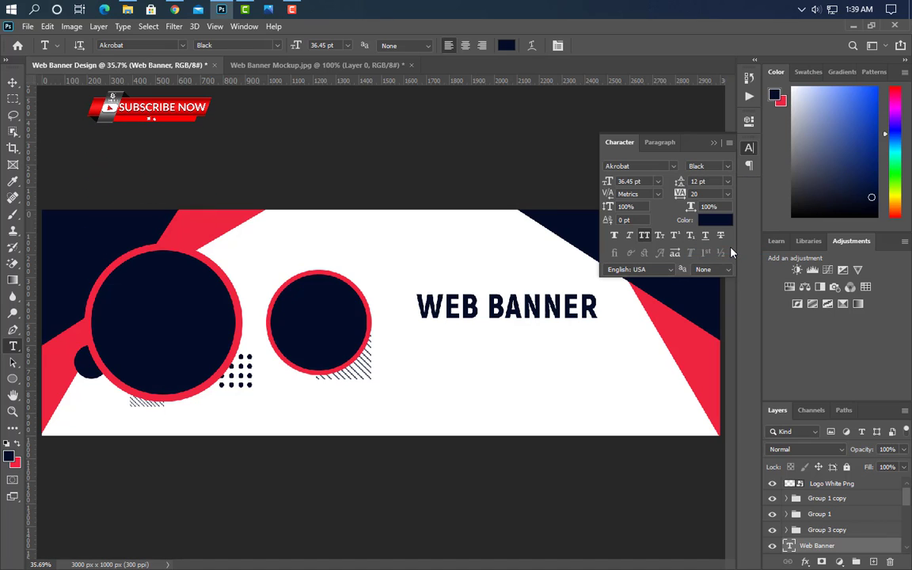
left_click(714, 142)
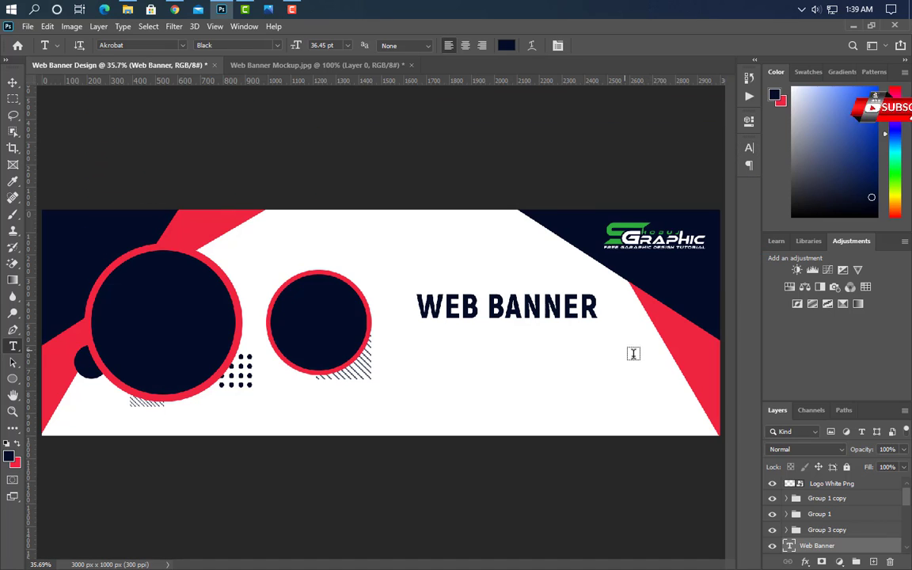
left_click(13, 82)
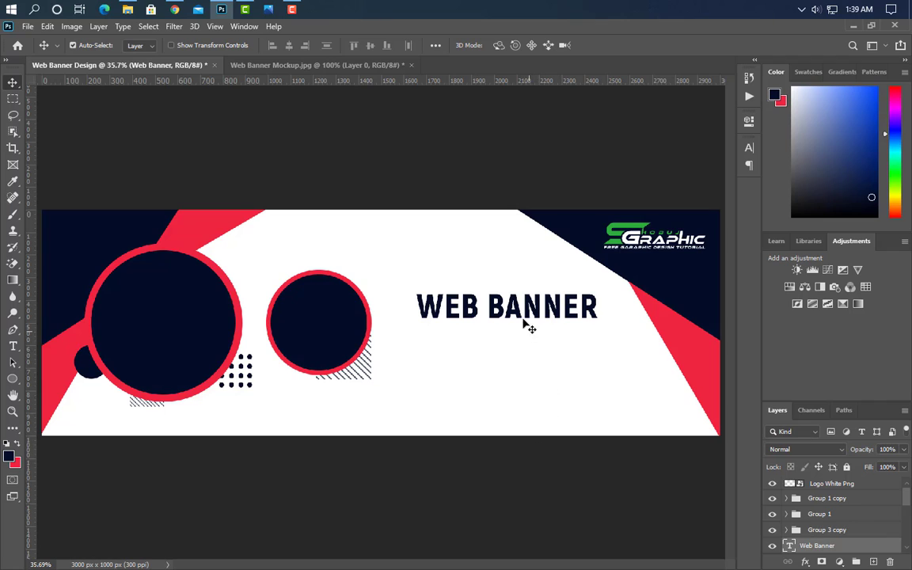
left_click_drag(525, 320, 516, 301)
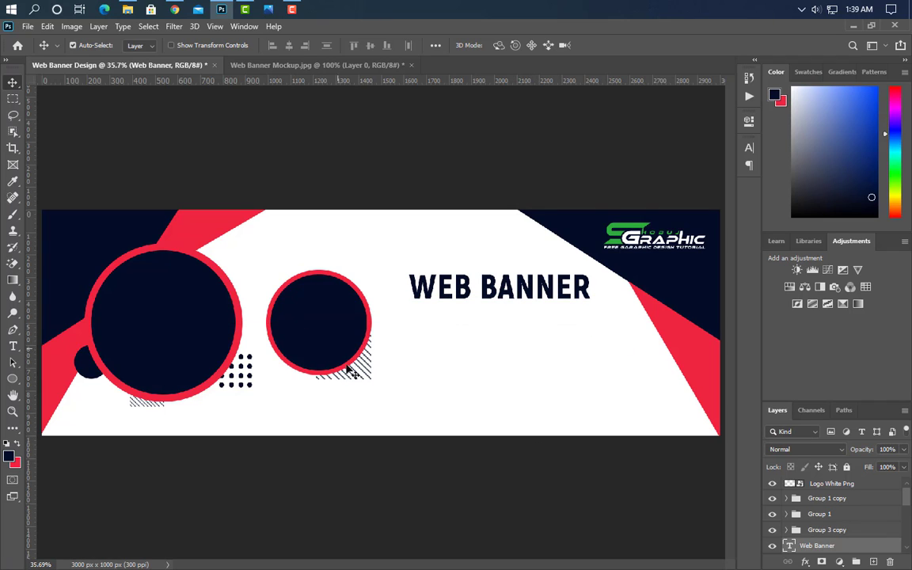
Add the text DESIGN beneath WEB BANNER, aligned with its left edge, and enlarge it to about 140%.
left_click(12, 346)
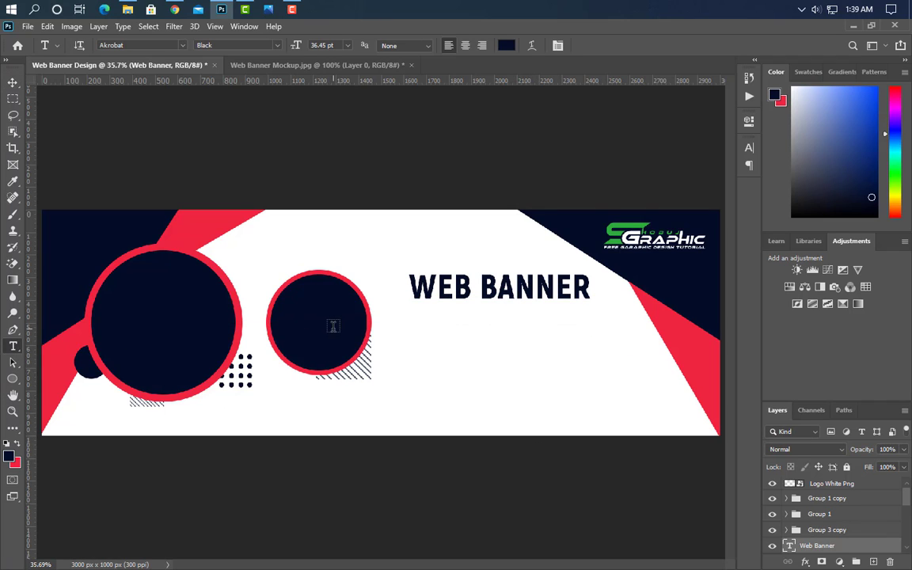
left_click(411, 320)
type("DESIGN")
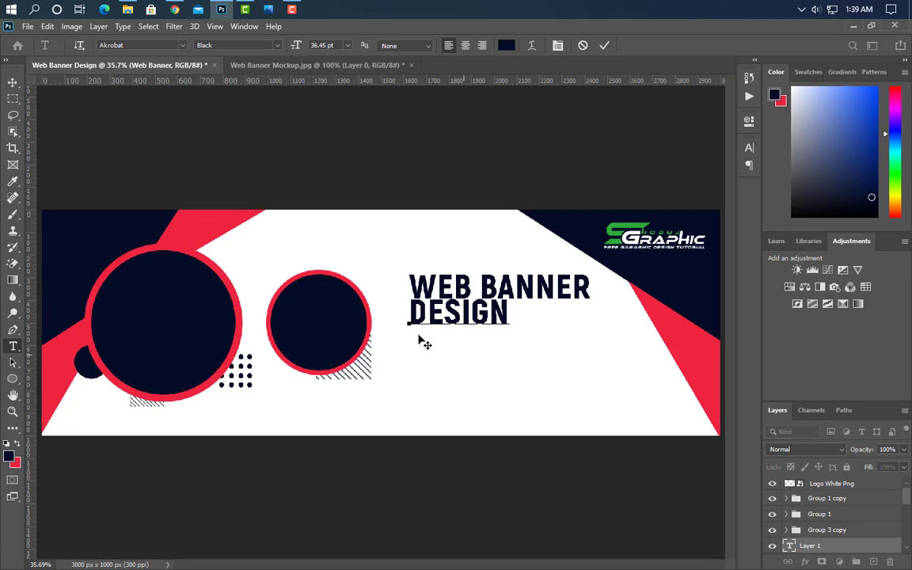
left_click(603, 45)
key("ctrl+t")
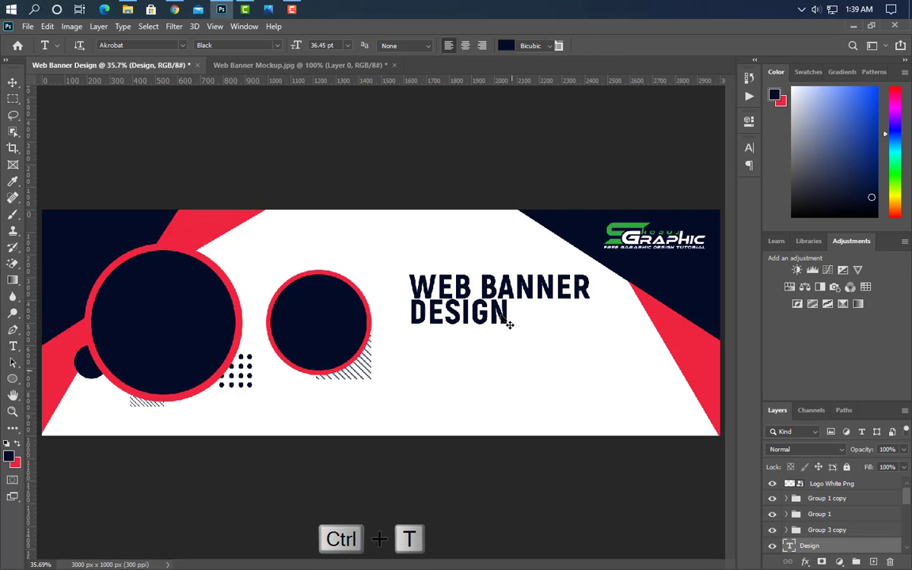
left_click_drag(510, 313, 550, 329)
left_click(627, 46)
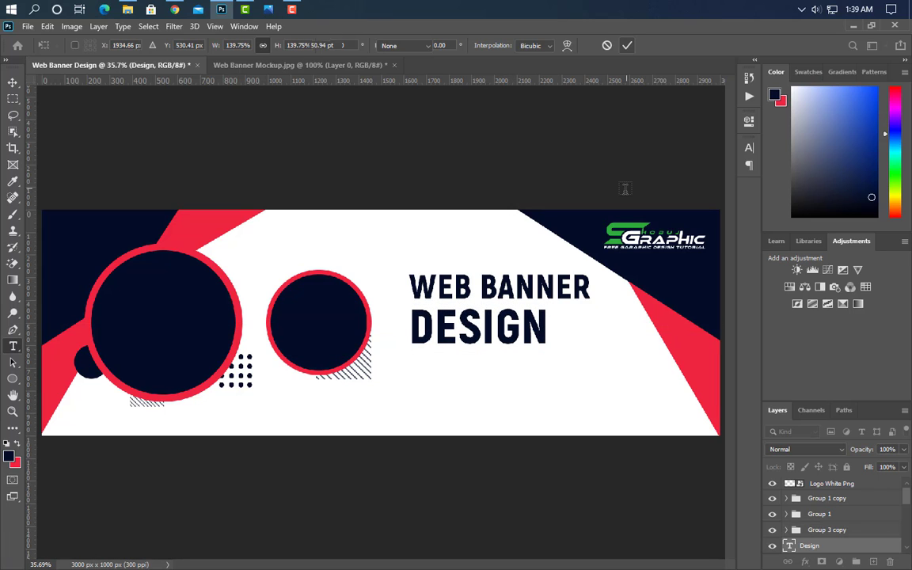
Recolour the word DESIGN with the red #ef243e sampled from the banner's upper-left shape.
left_click(748, 148)
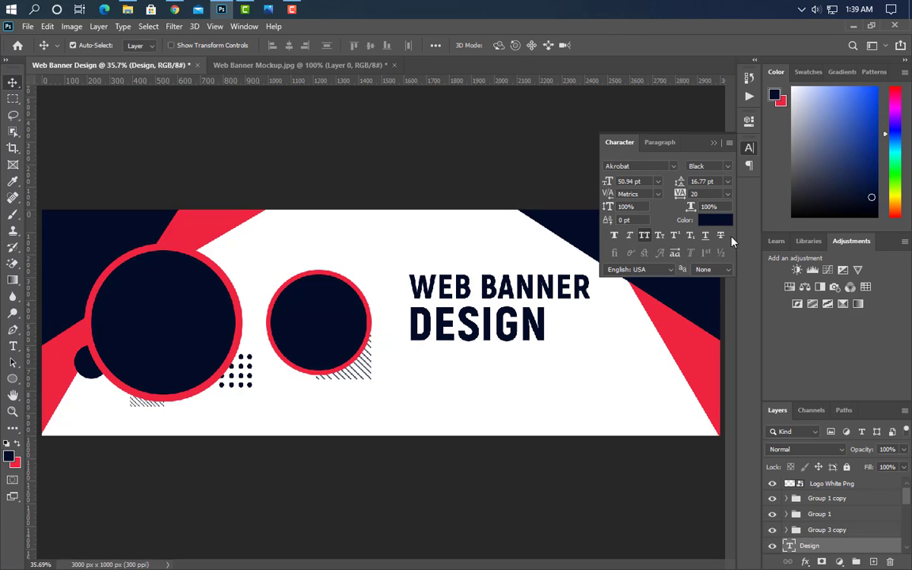
left_click(714, 225)
left_click(228, 214)
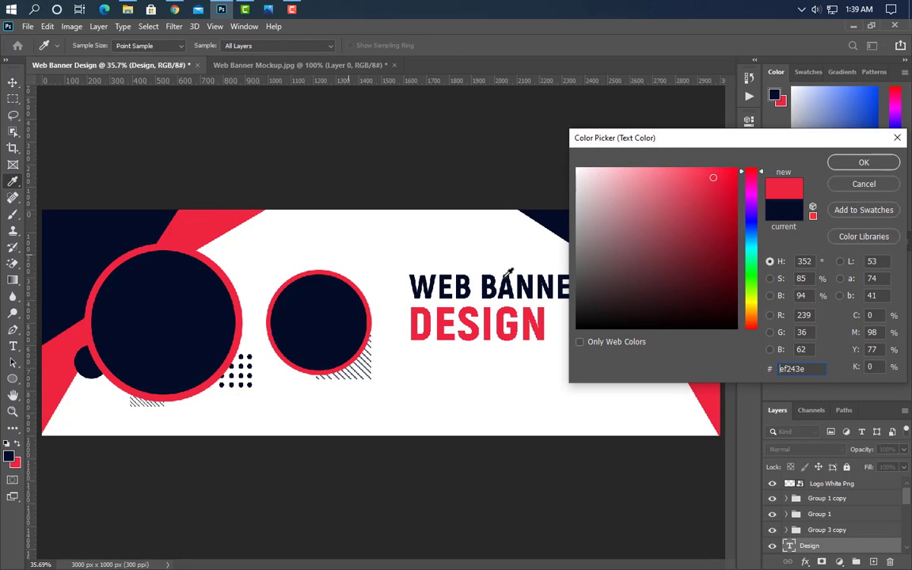
left_click(863, 163)
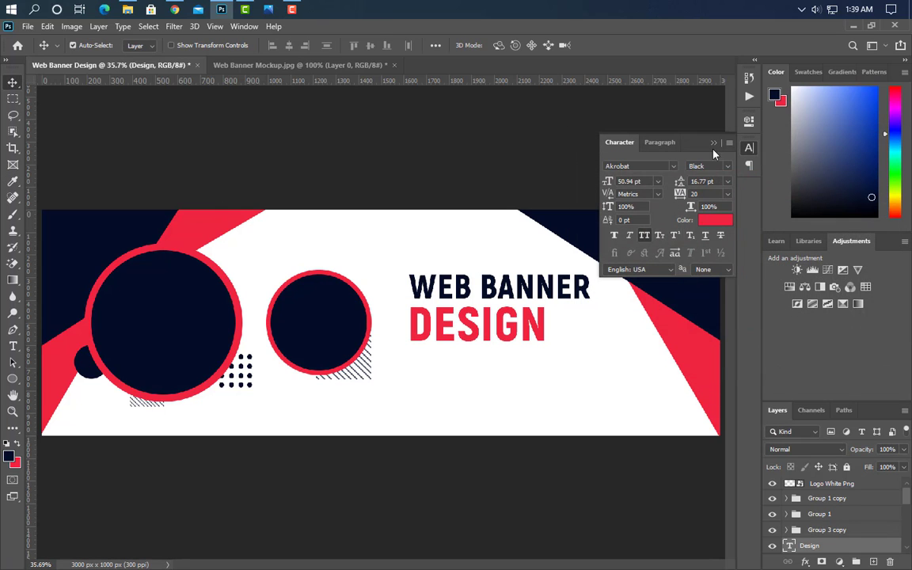
Draw a navy rounded rectangle of about 483 × 132 px beneath DESIGN and round its corners into a pill shape.
left_click(12, 378)
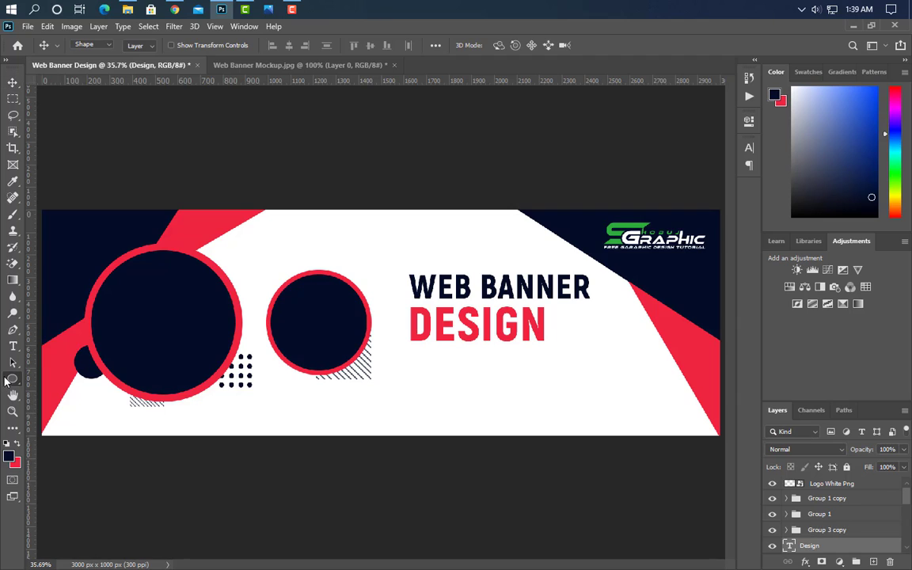
right_click(13, 378)
left_click(61, 387)
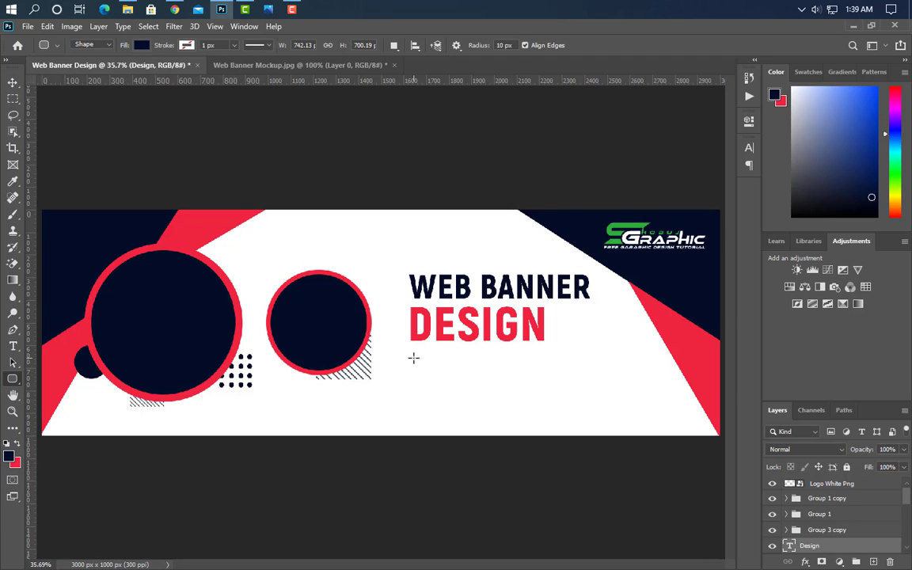
left_click_drag(410, 365, 519, 395)
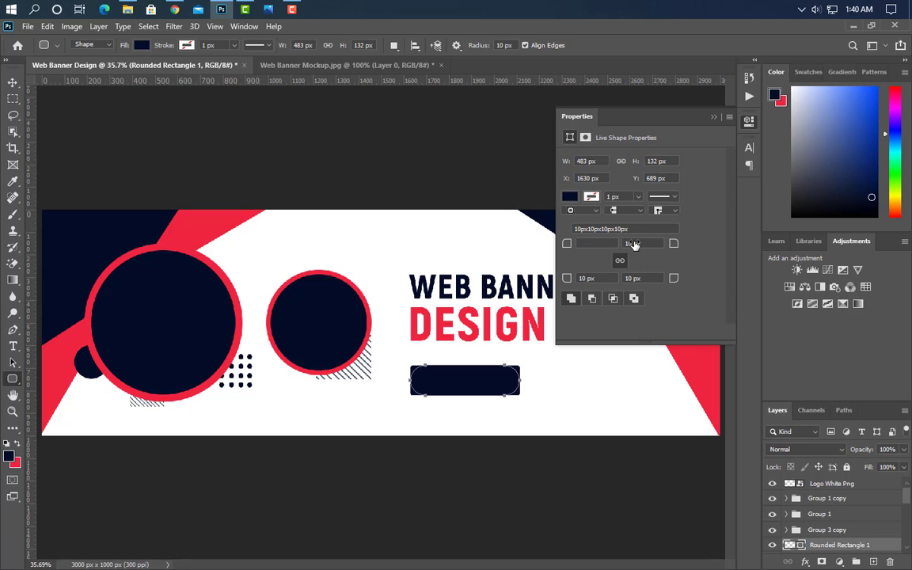
left_click(712, 118)
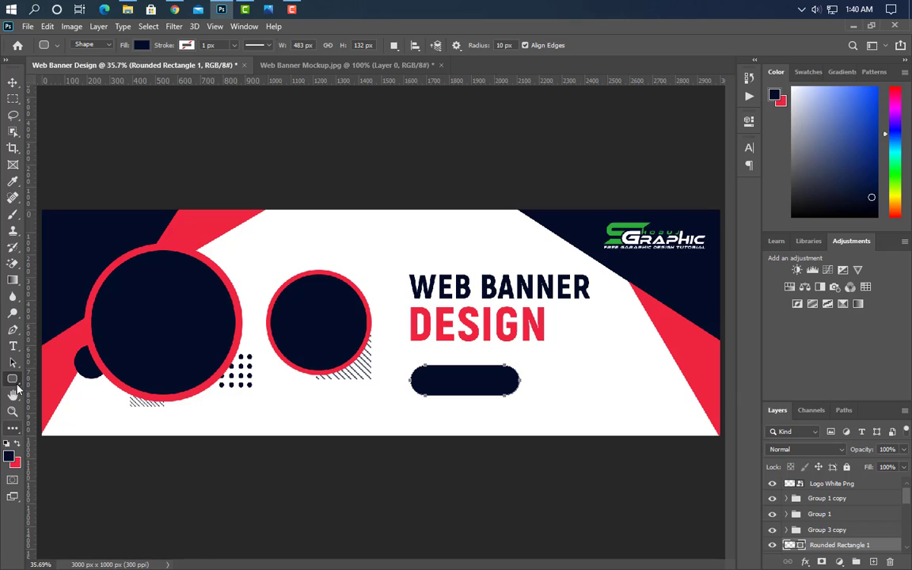
Add the text SHOP NOW over the navy pill shape and scale it to about 54% to fit inside.
left_click(13, 346)
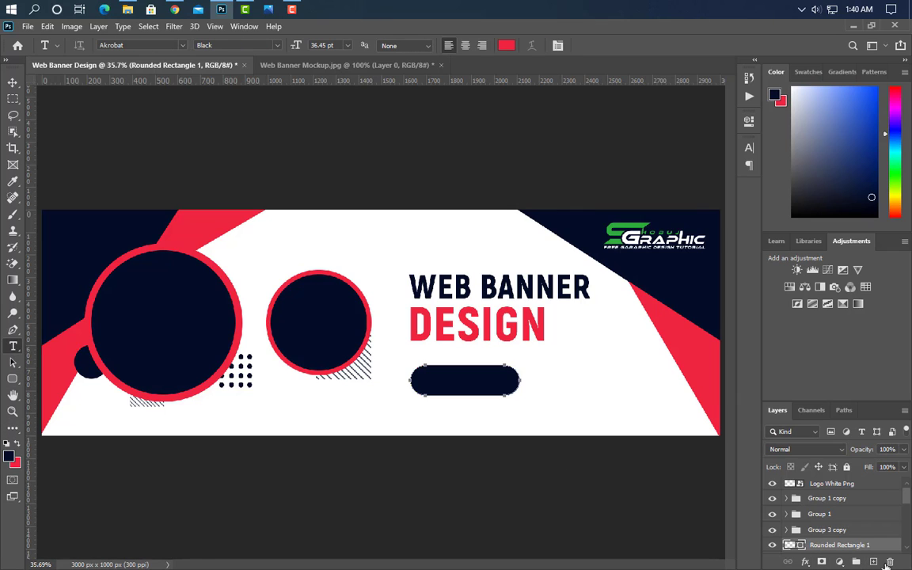
left_click(873, 561)
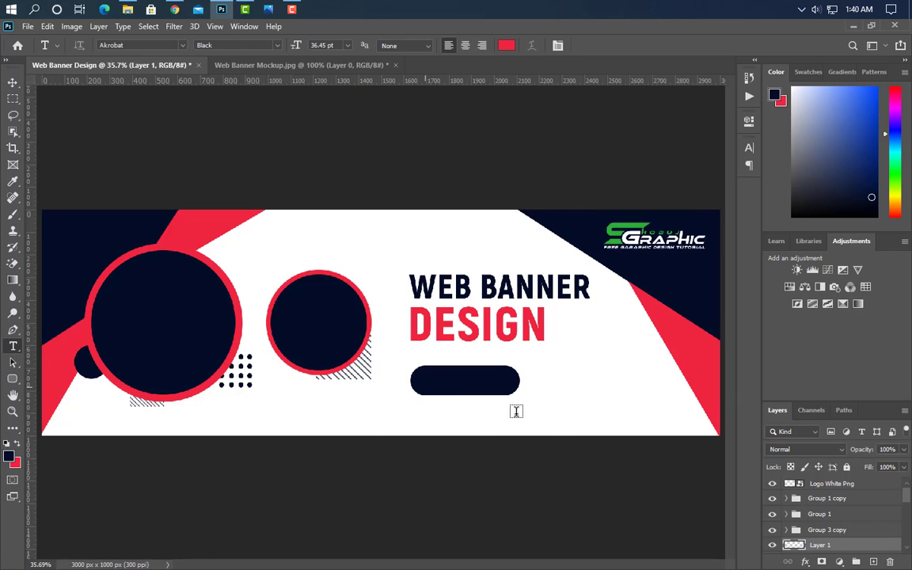
left_click(425, 386)
type("SHOP NOW")
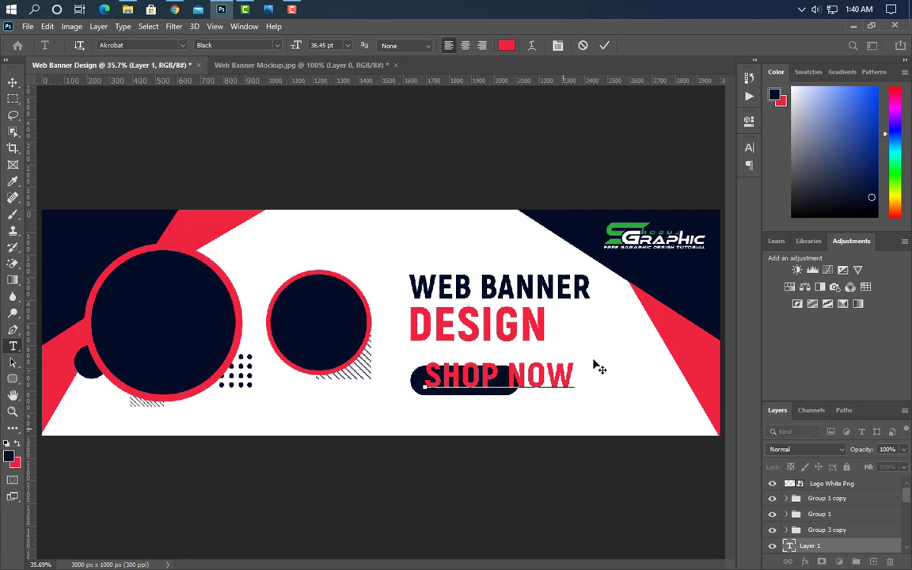
key("ctrl+t")
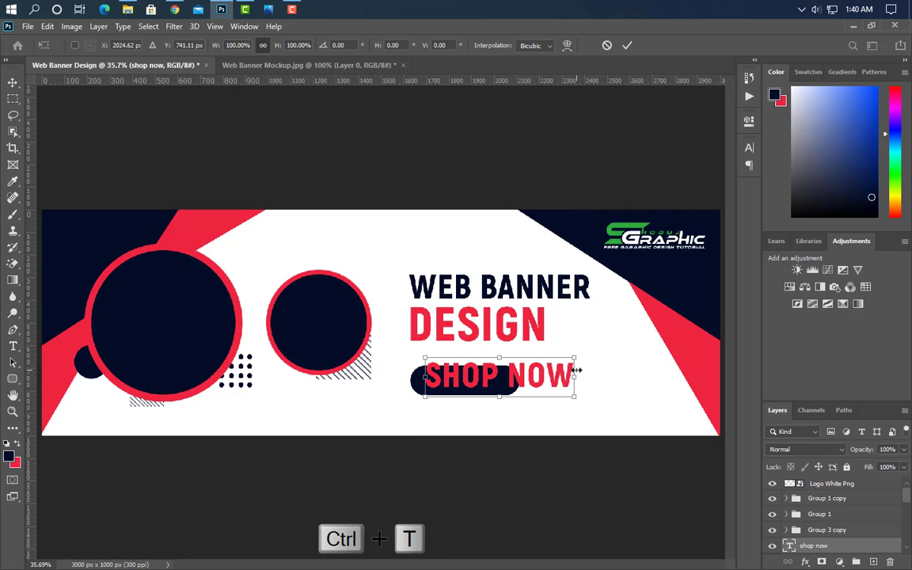
left_click_drag(573, 381, 507, 391)
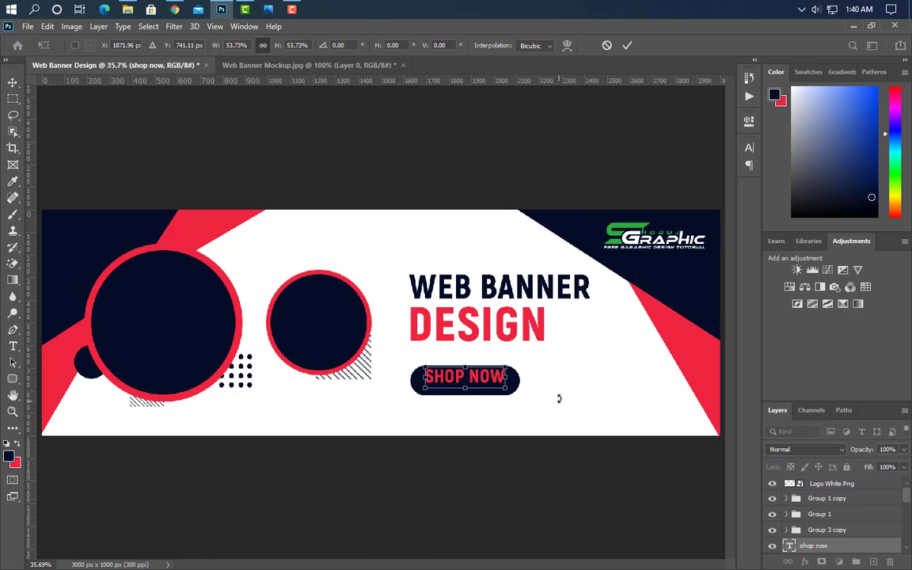
left_click(625, 46)
Recolour the SHOP NOW text white (#ffffff).
key("t")
left_click(749, 147)
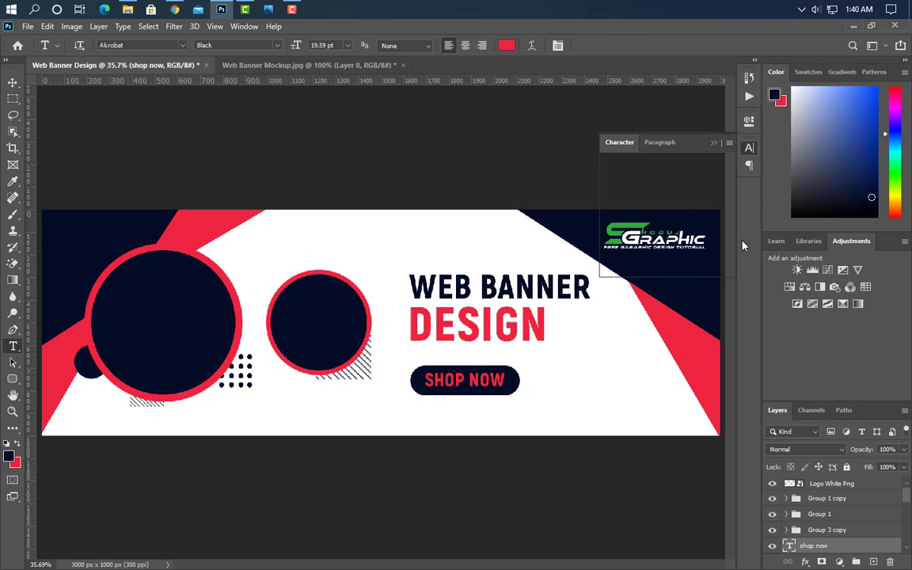
left_click(717, 220)
left_click(380, 220)
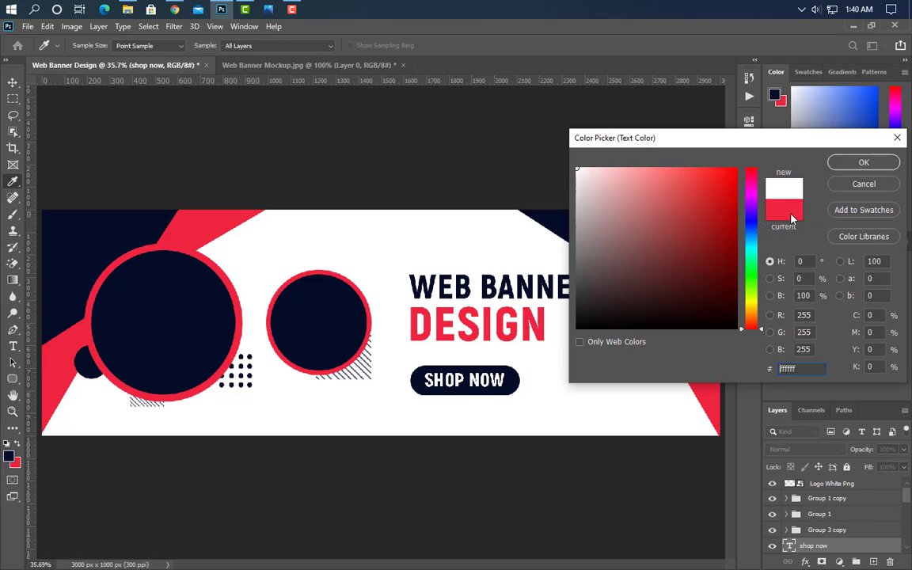
left_click(861, 163)
left_click(715, 145)
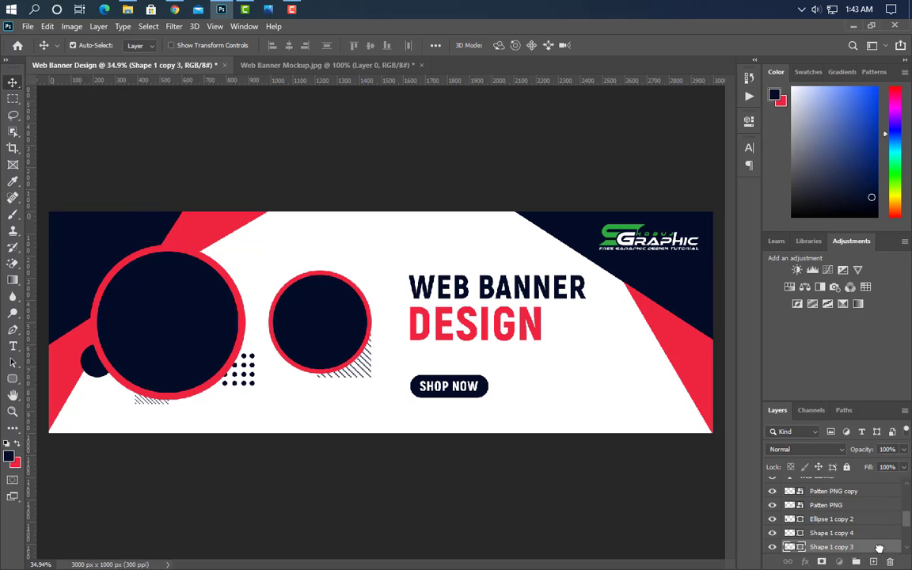
Duplicate the red shape at the banner's right edge, rotate the copy 90° clockwise, and fit it into the lower-right corner at about 150%.
key("ctrl+j")
key("ctrl+t")
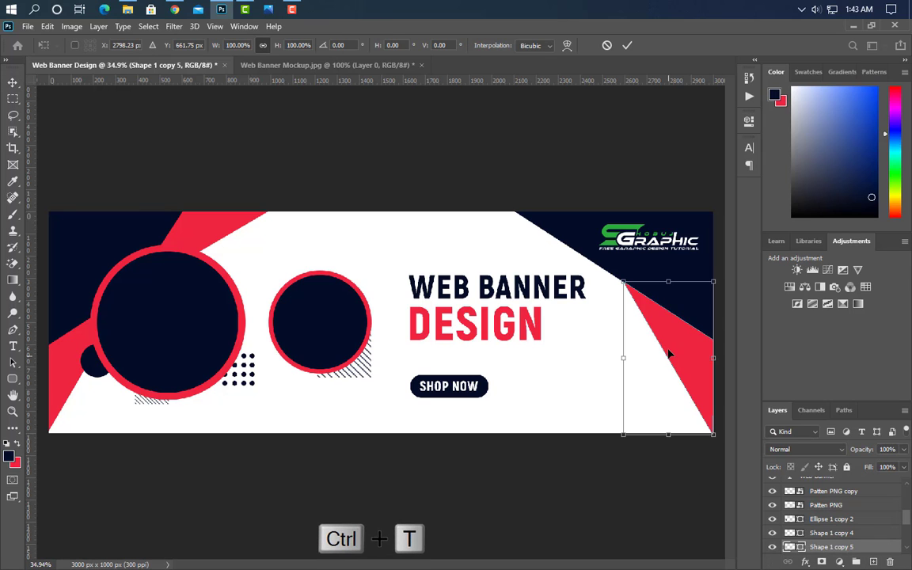
right_click(669, 354)
left_click(688, 282)
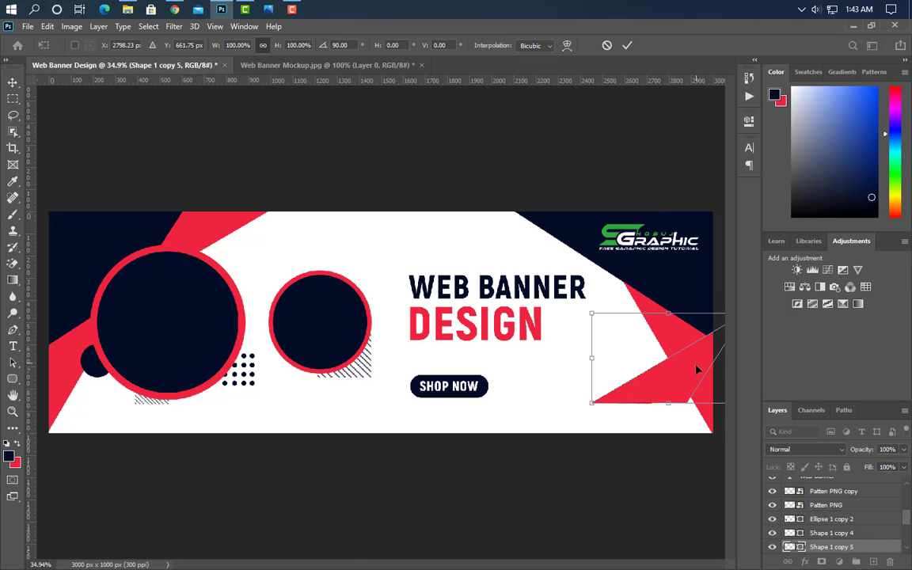
left_click_drag(591, 405, 515, 448)
left_click_drag(650, 419, 704, 405)
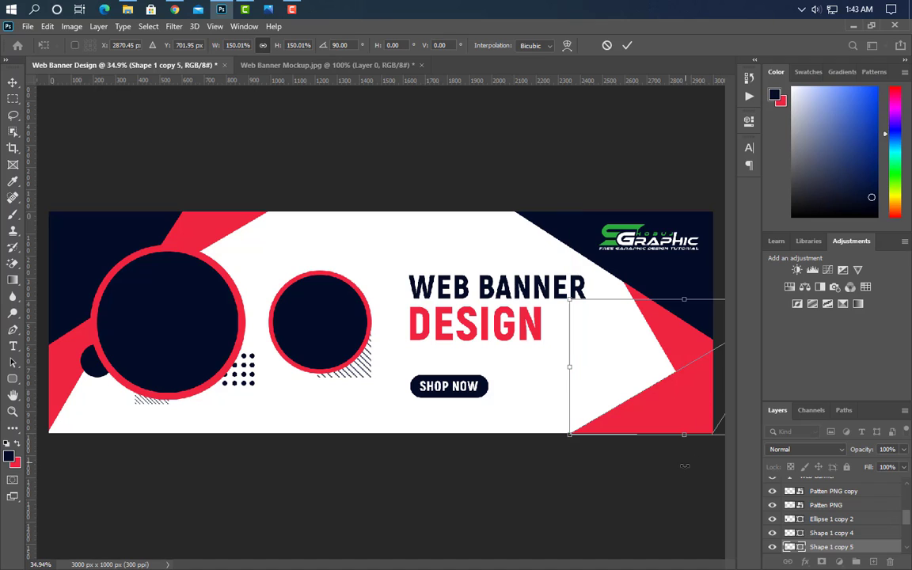
key("Up")
left_click(626, 45)
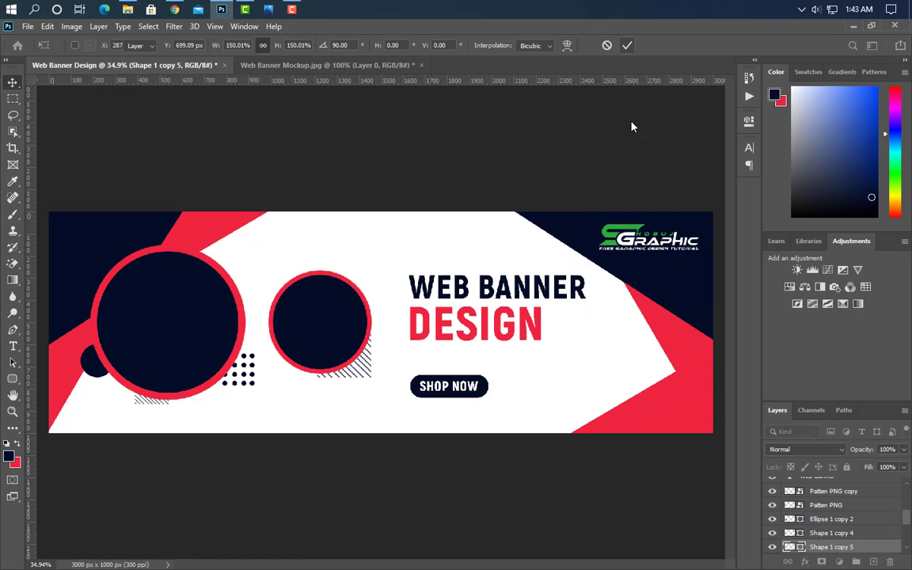
Move the rotated corner shape's layer below Shape 1 copy 3 and recolour it navy #030d28.
scroll(877, 547, "down", 1)
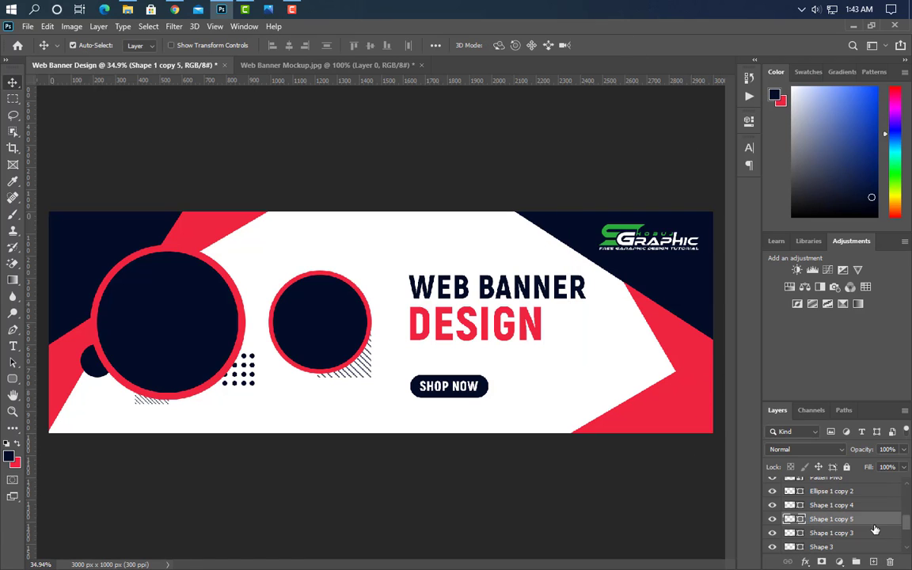
left_click_drag(872, 522, 871, 542)
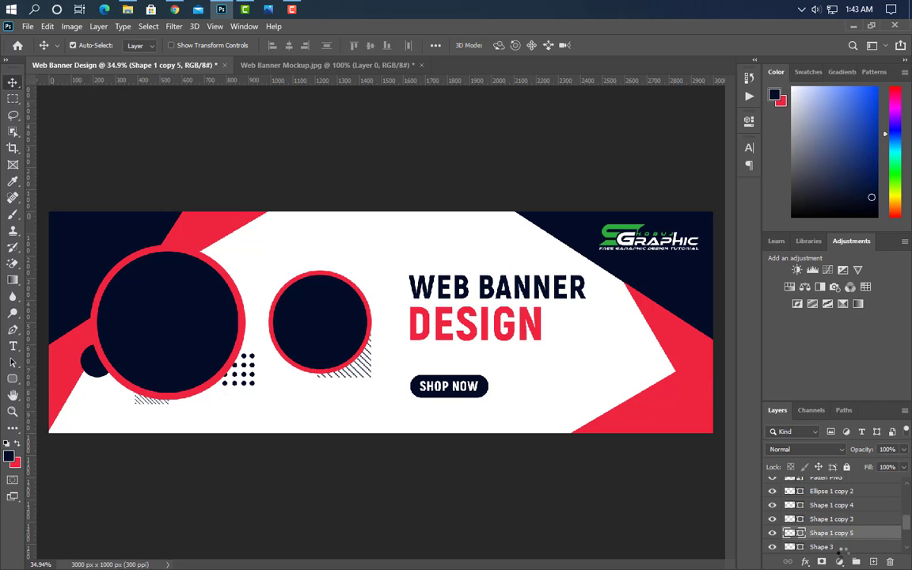
double_click(789, 532)
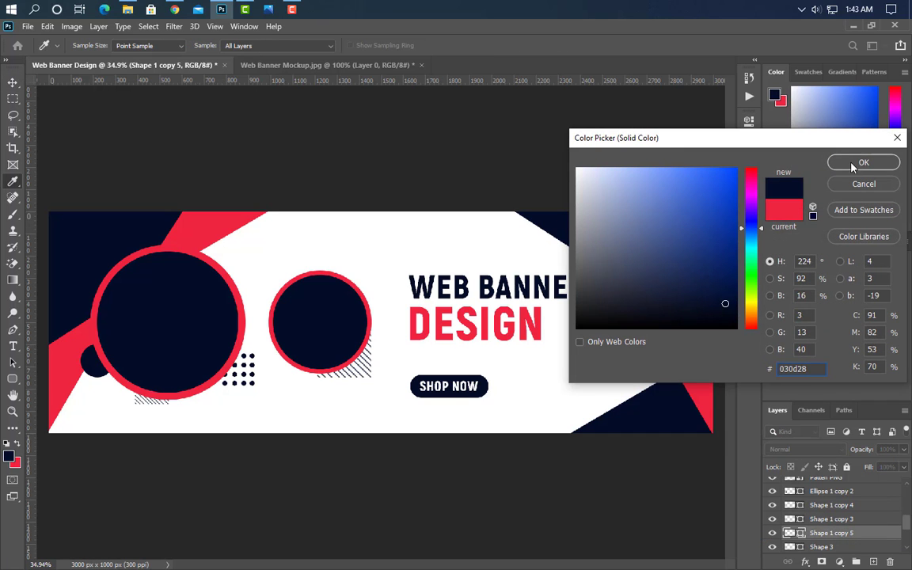
left_click(853, 164)
Add the white text 50% over the navy lower-right corner shape and scale it down to 25.78 pt.
scroll(707, 428, "up", 5)
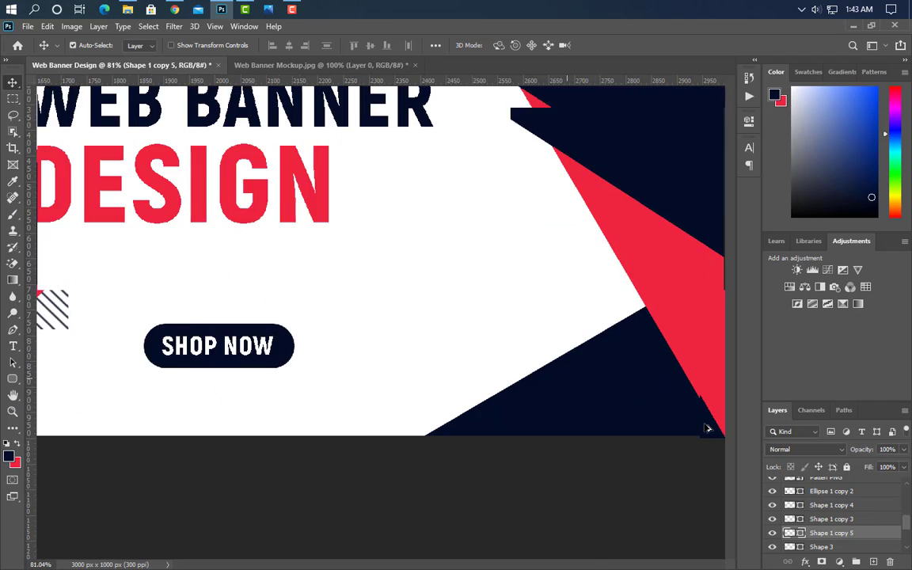
scroll(707, 428, "up", 2)
left_click(16, 346)
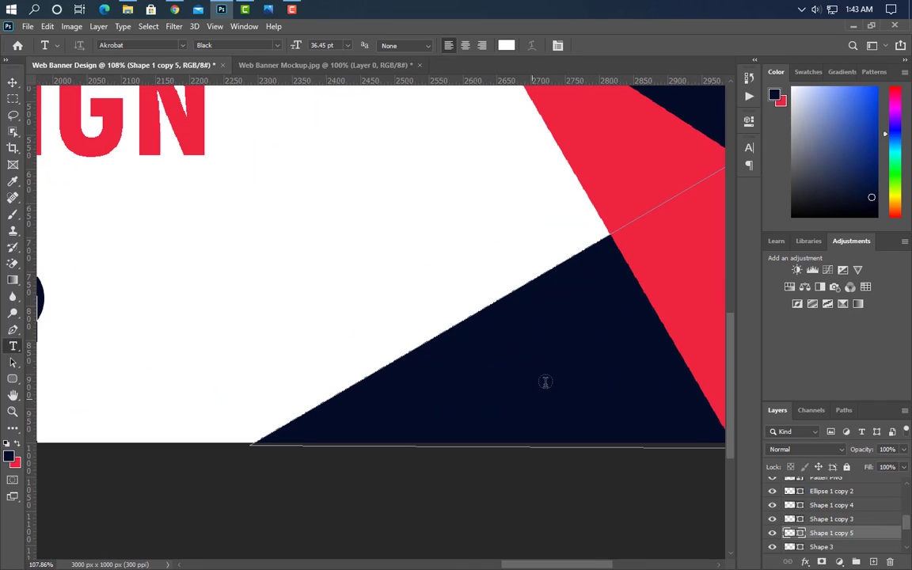
left_click(873, 561)
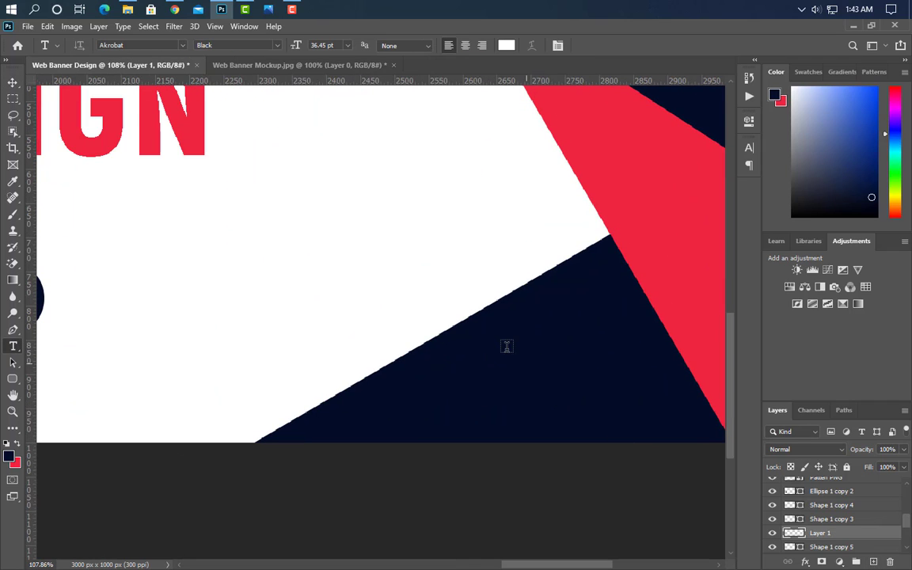
left_click(505, 340)
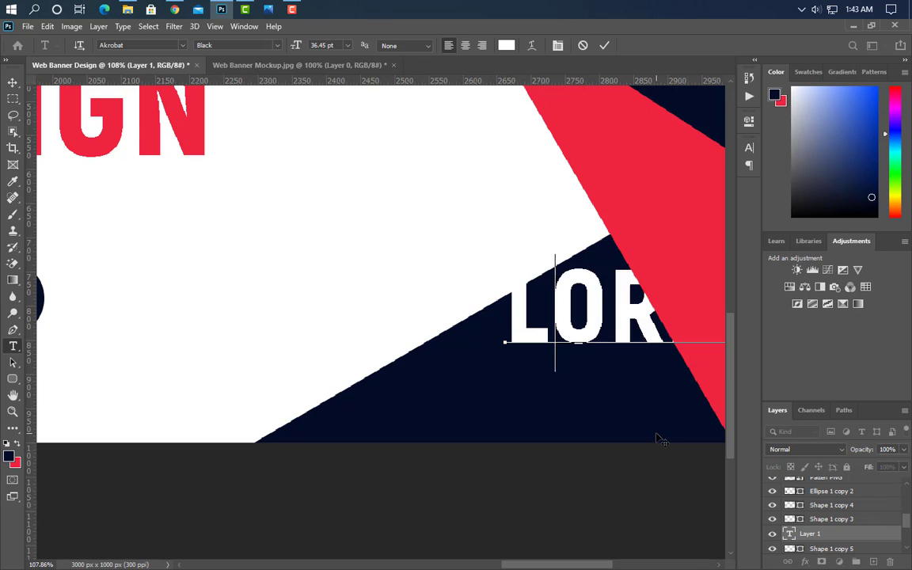
type("50%")
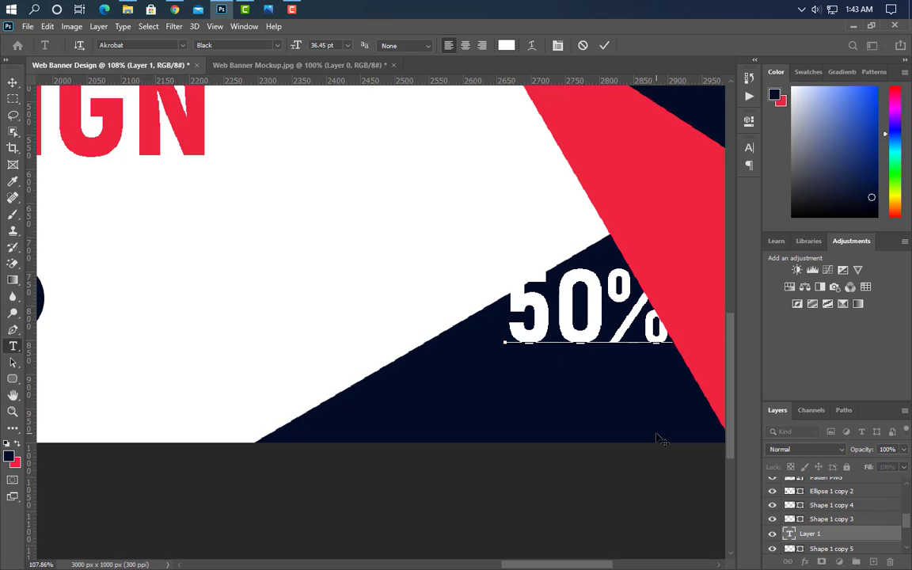
left_click(604, 46)
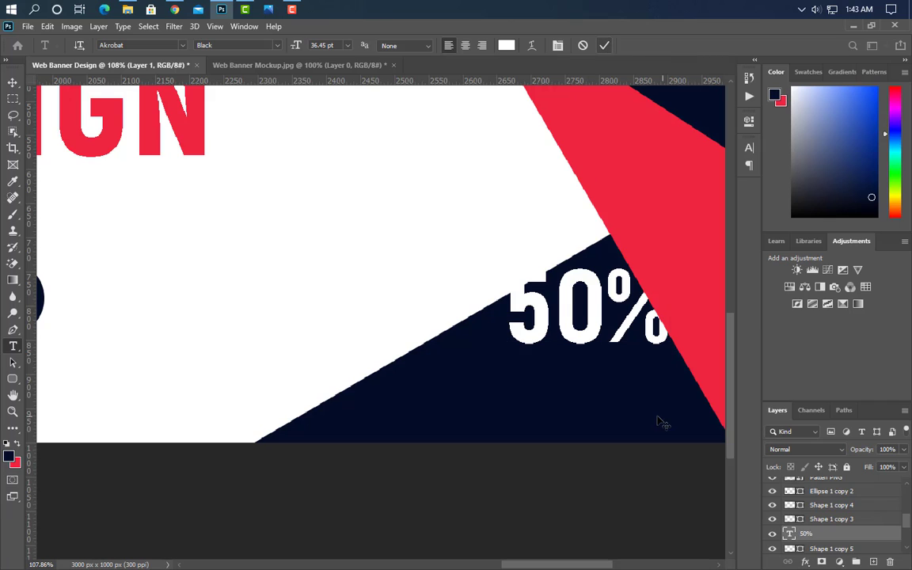
key("ctrl+t")
left_click_drag(588, 256, 588, 290)
left_click(625, 45)
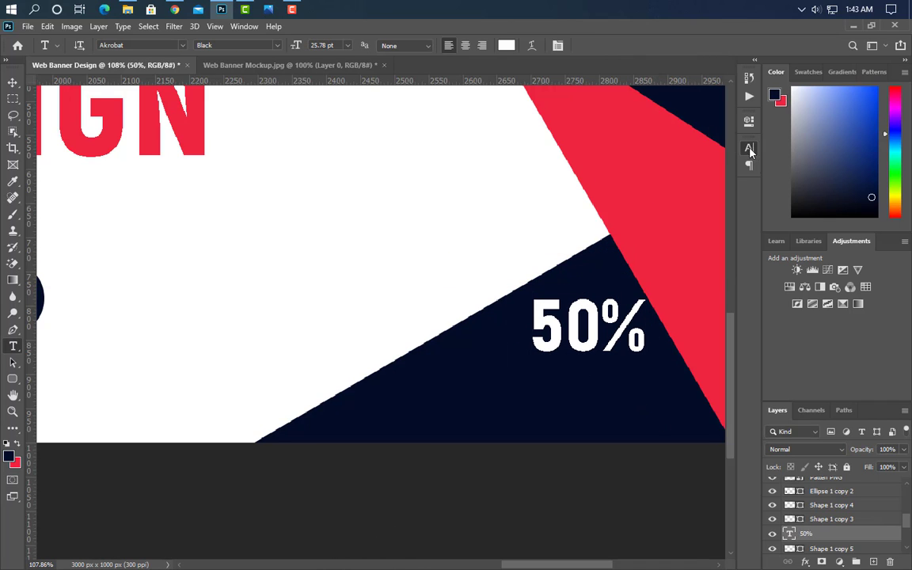
Set the 50% text's font style to SemiBold.
left_click(748, 148)
left_click(707, 166)
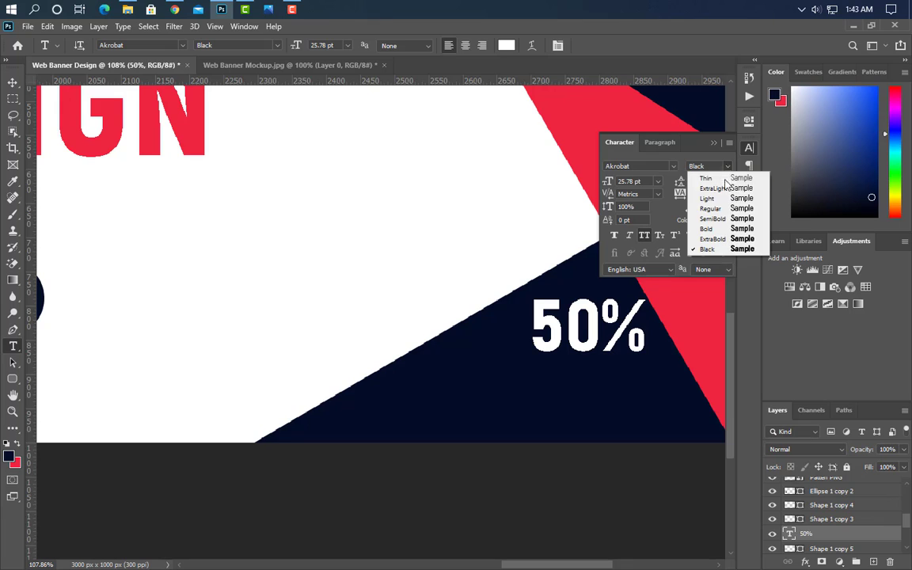
left_click(716, 219)
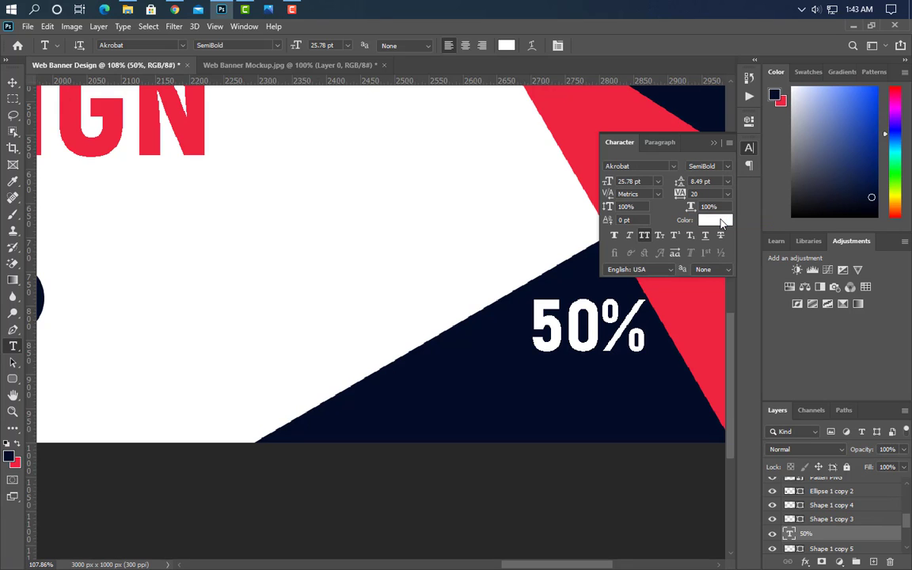
left_click(715, 144)
Add the text OFF on the navy corner shape and set its font style to ExtraBold.
left_click(513, 389)
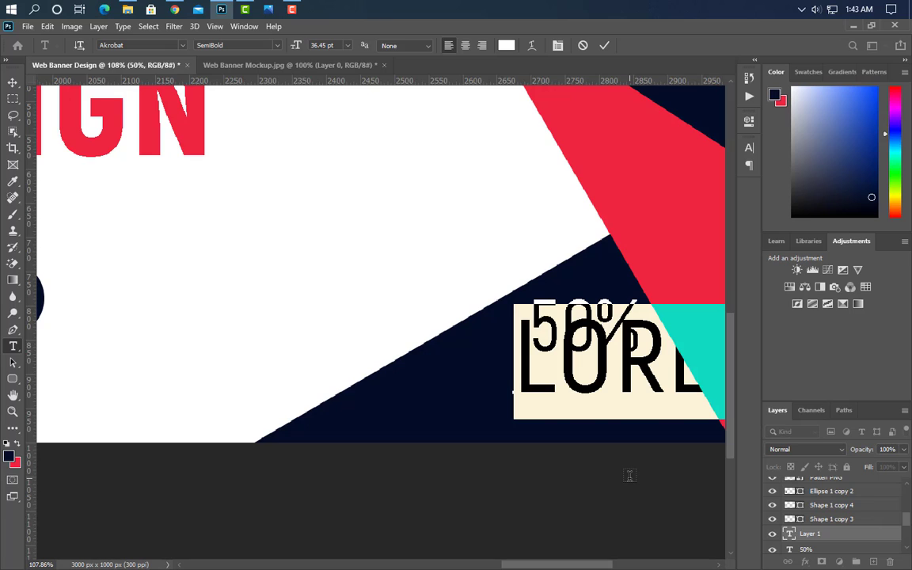
type("OFF")
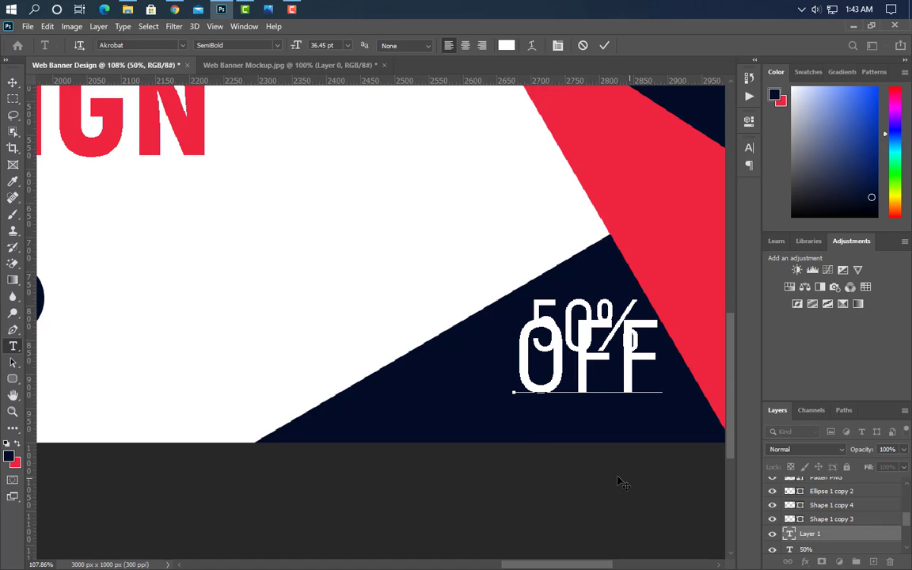
key("ctrl+Return")
left_click(749, 147)
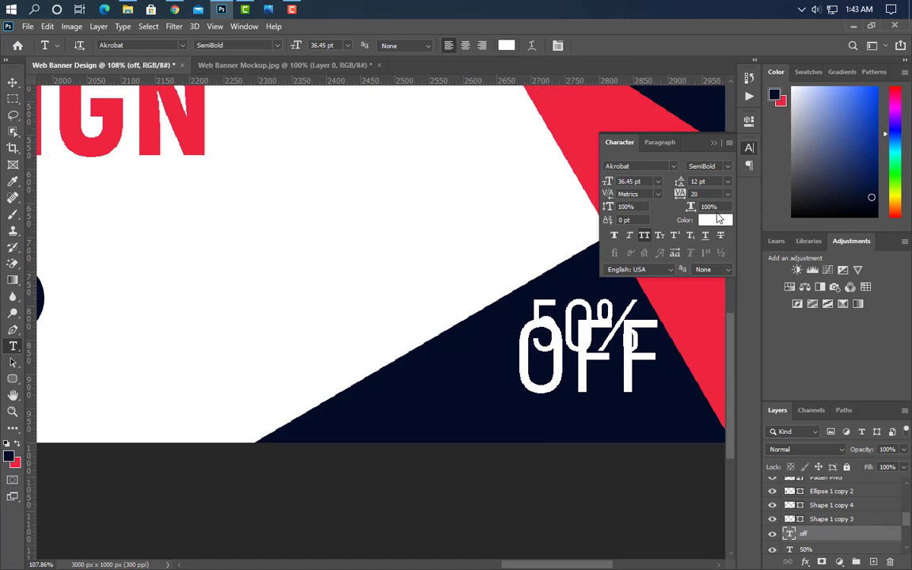
left_click(728, 167)
left_click(701, 238)
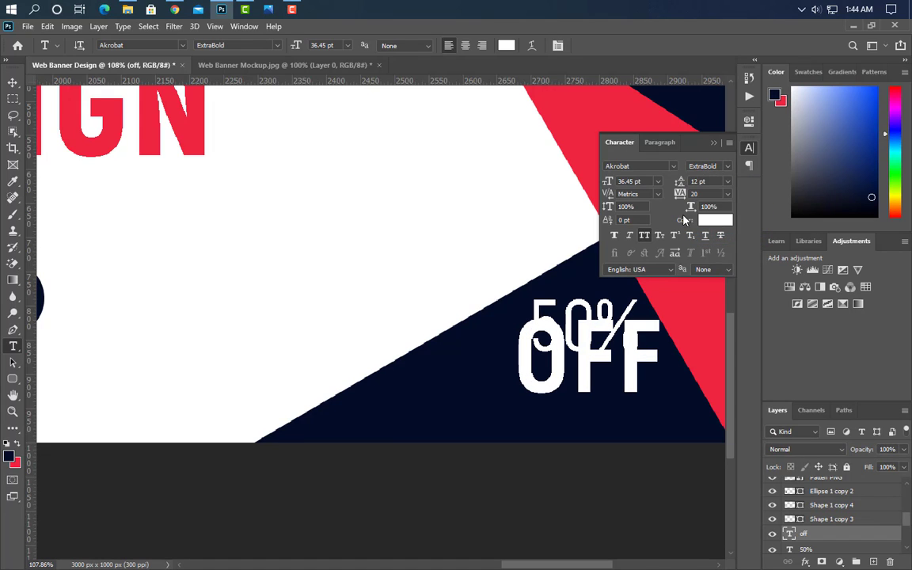
left_click(712, 145)
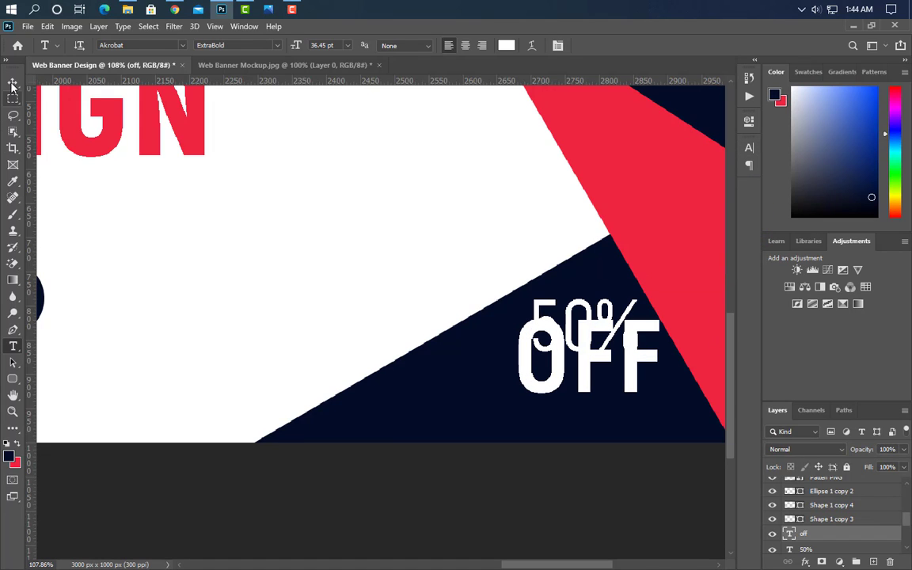
Offset 50% up and to the left of OFF, and fit both texts inside the navy corner shape at about 81% scale.
left_click(11, 83)
left_click_drag(595, 318, 542, 274)
left_click(841, 529, "ctrl")
key("ctrl+t")
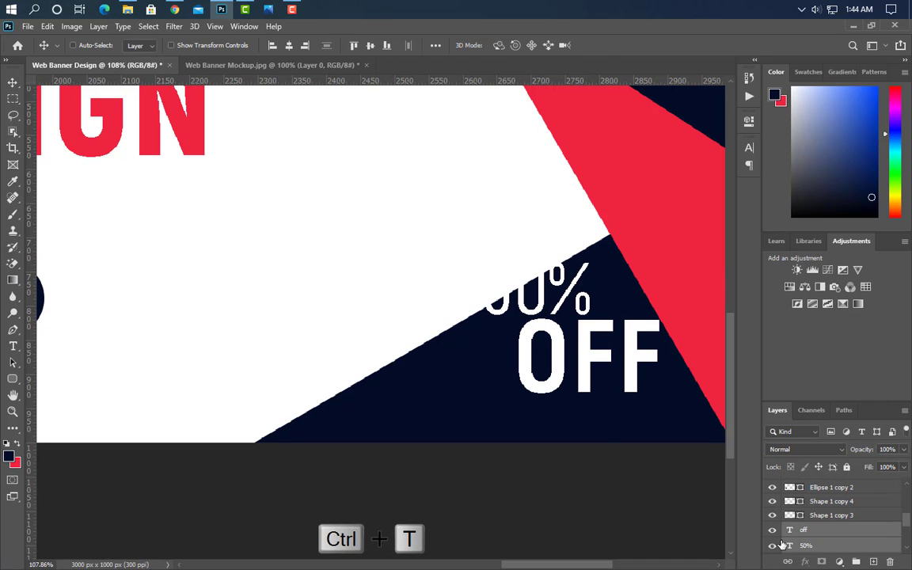
left_click_drag(486, 325, 525, 327)
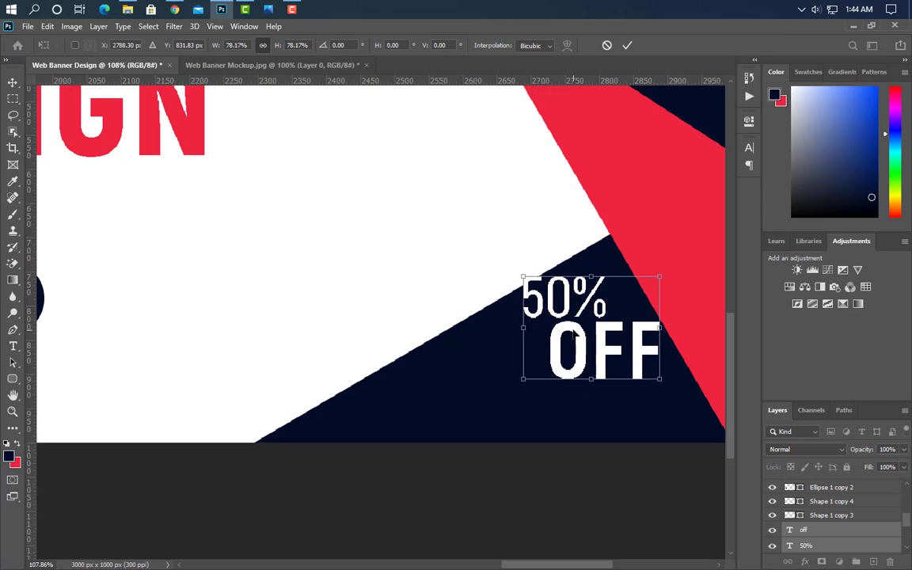
left_click_drag(591, 306, 588, 330)
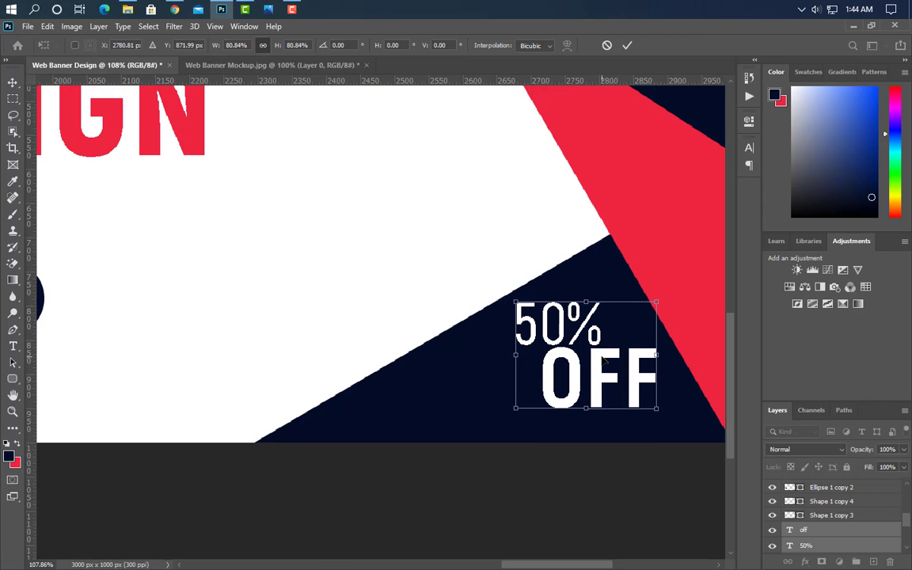
left_click(627, 45)
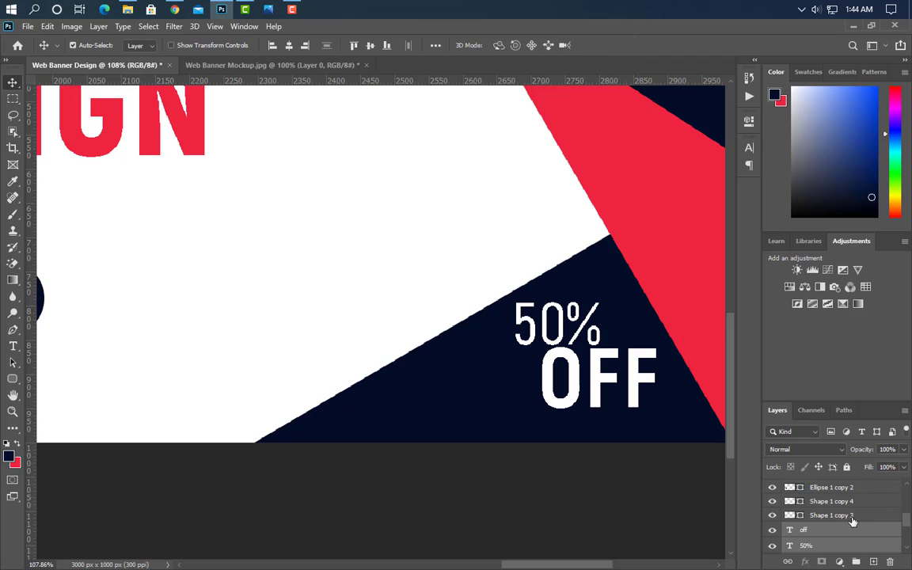
Nudge the word OFF slightly down to widen its gap from 50%.
left_click(845, 531)
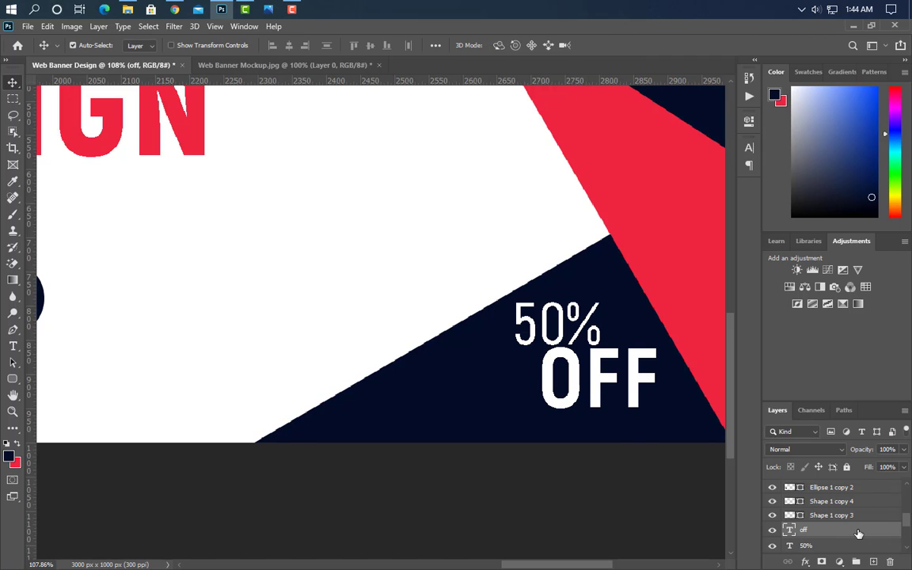
key("Down")
key("Down")
key("Down")
key("Down")
key("Down")
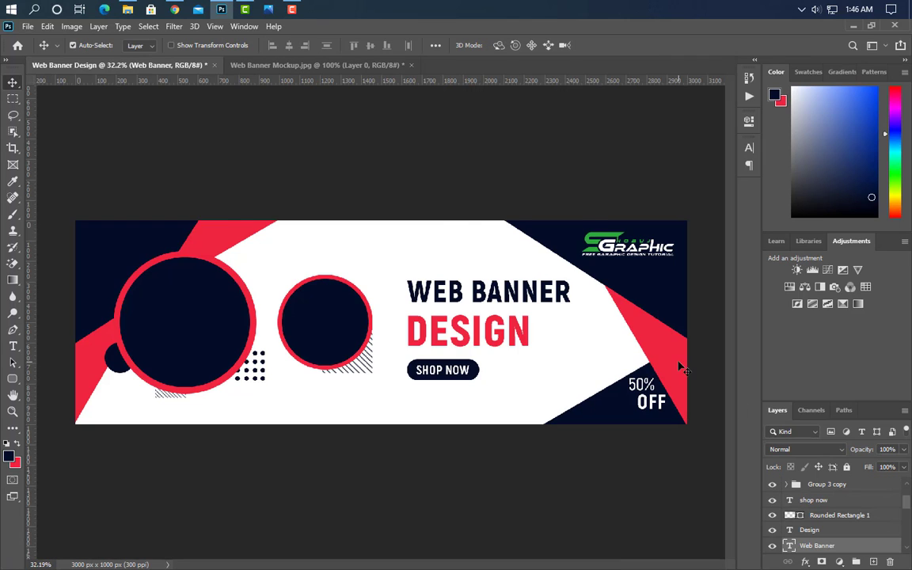
Draw a circle of about 90 px diameter in the white area between DESIGN and the red right-hand shape.
scroll(681, 368, "up", 5)
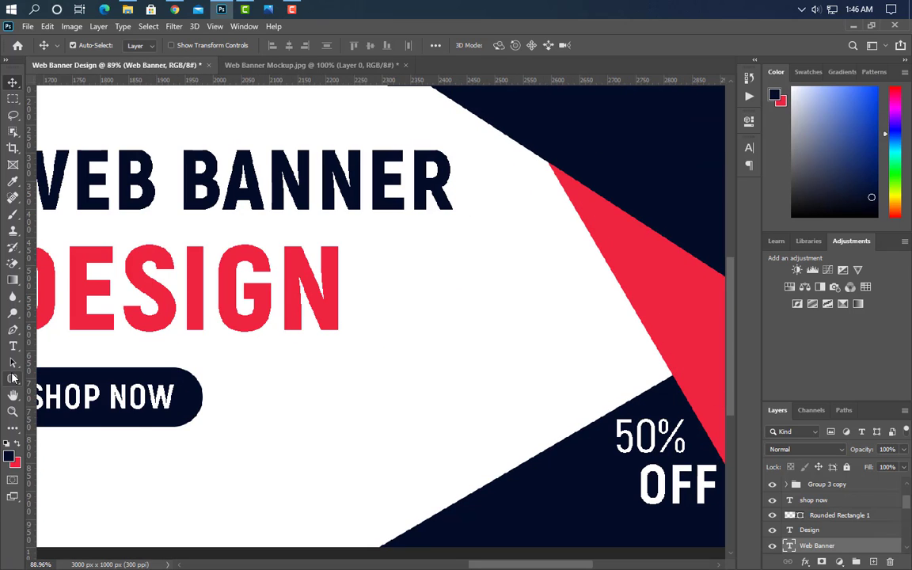
right_click(12, 379)
left_click(64, 400)
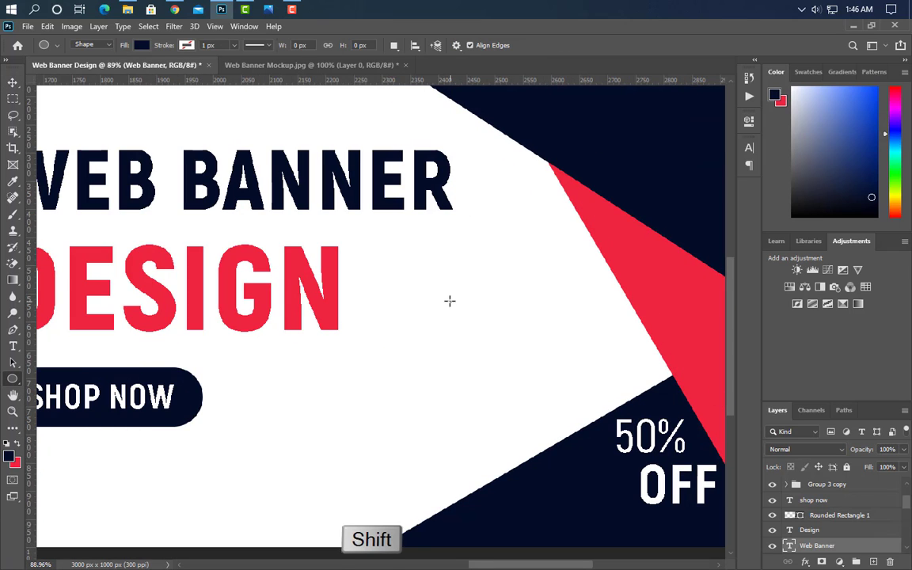
left_click_drag(449, 301, 500, 372)
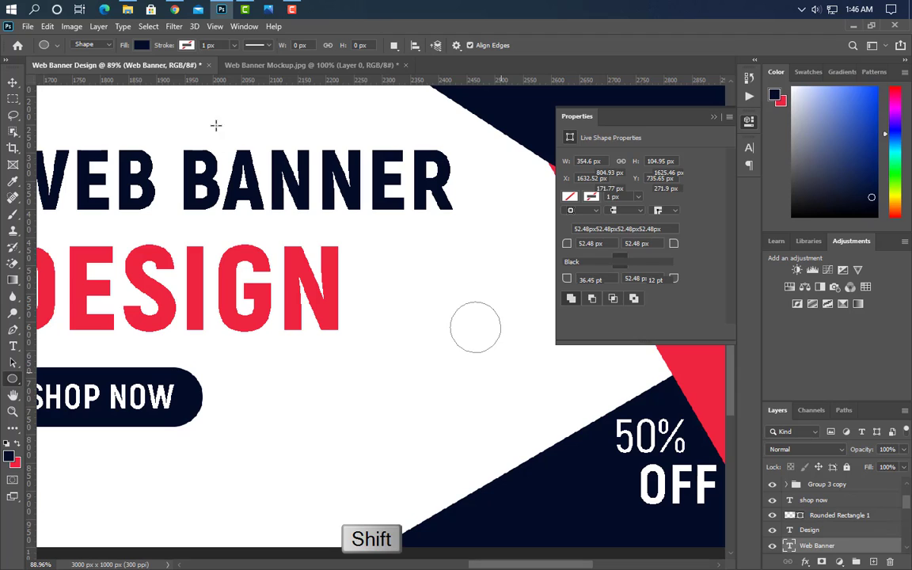
Remove the small circle's fill and give it a 5 px black stroke.
left_click(141, 46)
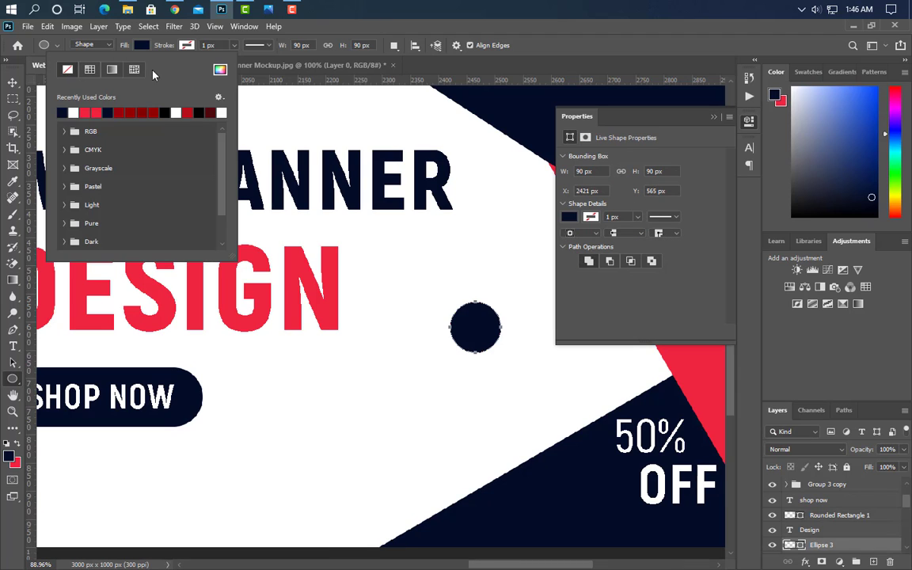
left_click(67, 69)
left_click(200, 45)
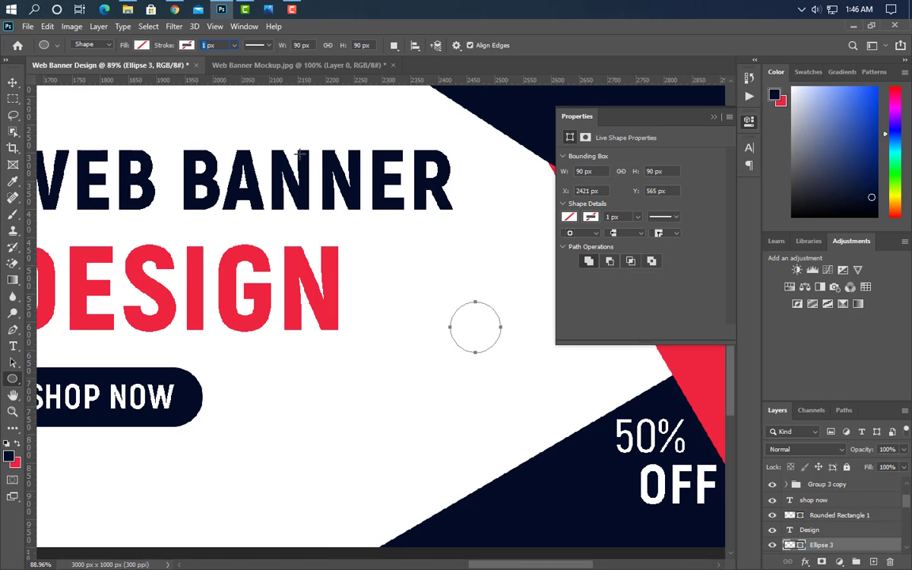
key("Return")
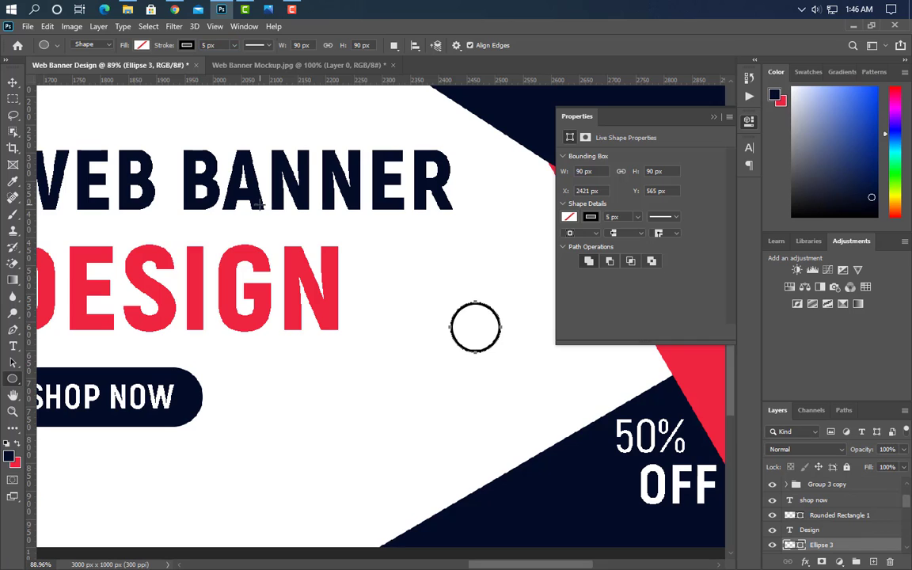
left_click(711, 119)
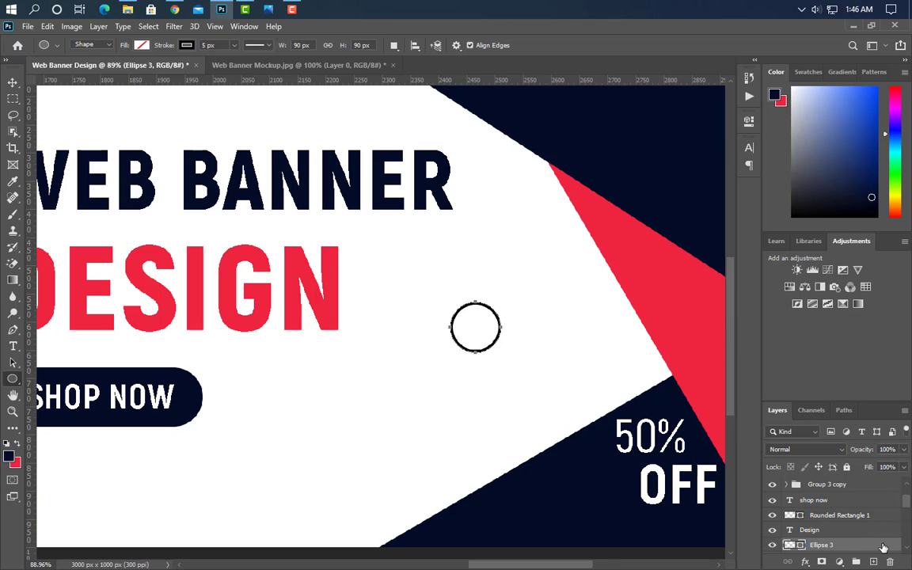
Convert the small ring to a smart object and apply a Color Overlay in the heading's red, ef243e.
right_click(883, 548)
left_click(779, 225)
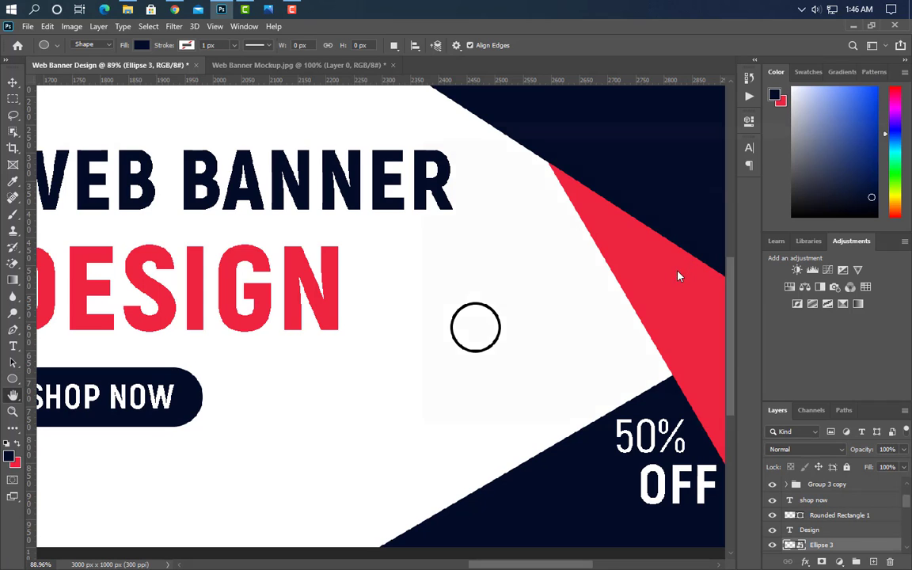
left_click(485, 300)
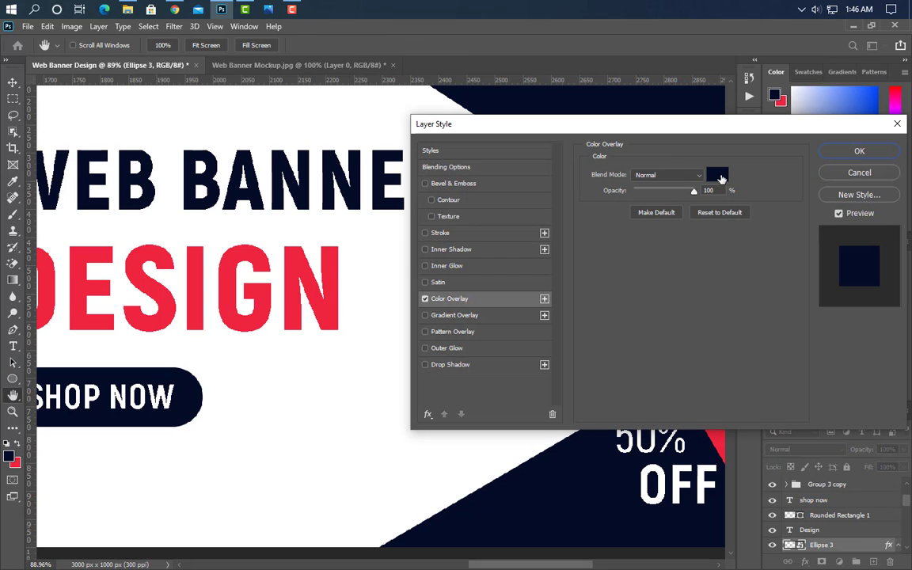
left_click(720, 179)
left_click(329, 304)
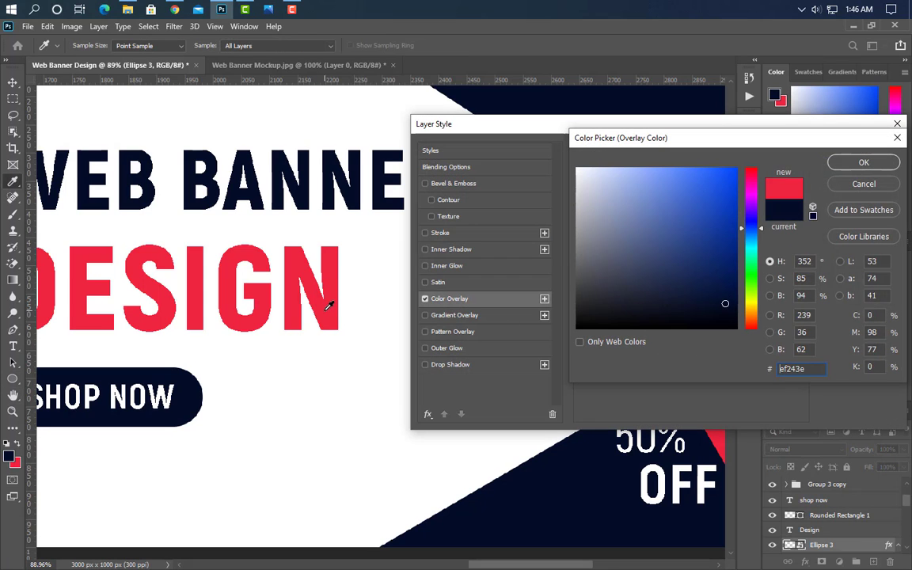
left_click(862, 163)
key("Return")
Add a Drop Shadow to the small ring with 80% opacity, 135° angle, 10 px distance, 5% spread and 5 px size.
left_click(900, 545)
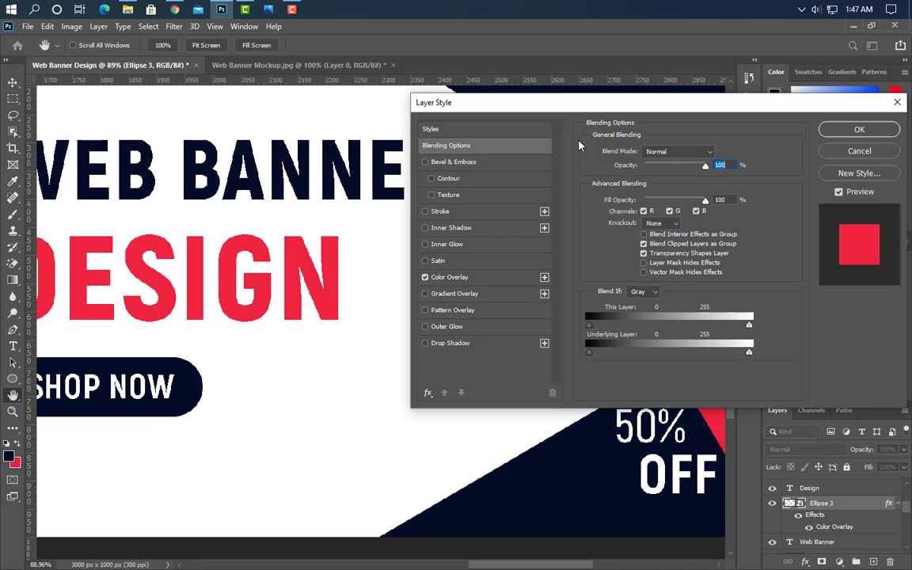
left_click_drag(620, 113, 749, 117)
left_click(620, 356)
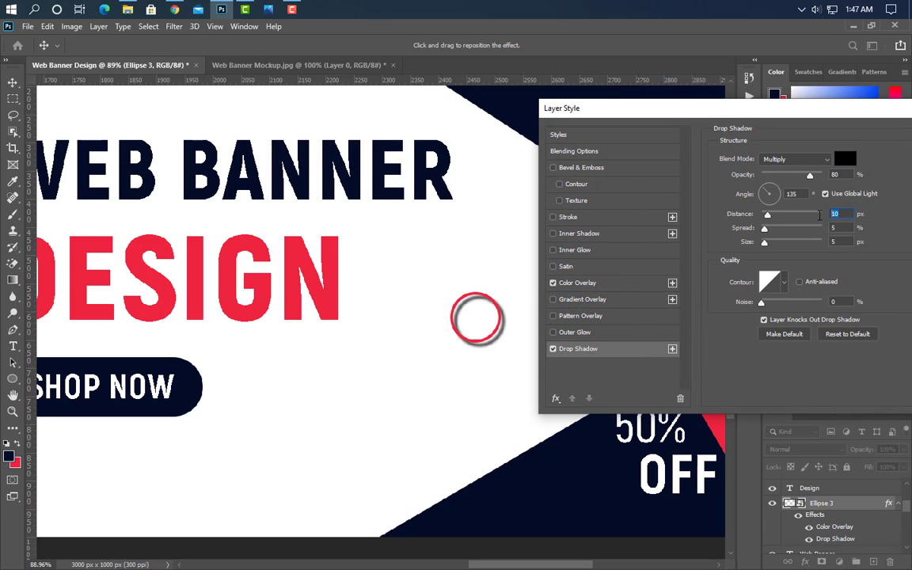
left_click(831, 242)
left_click(792, 194)
left_click_drag(792, 109, 595, 111)
left_click(766, 145)
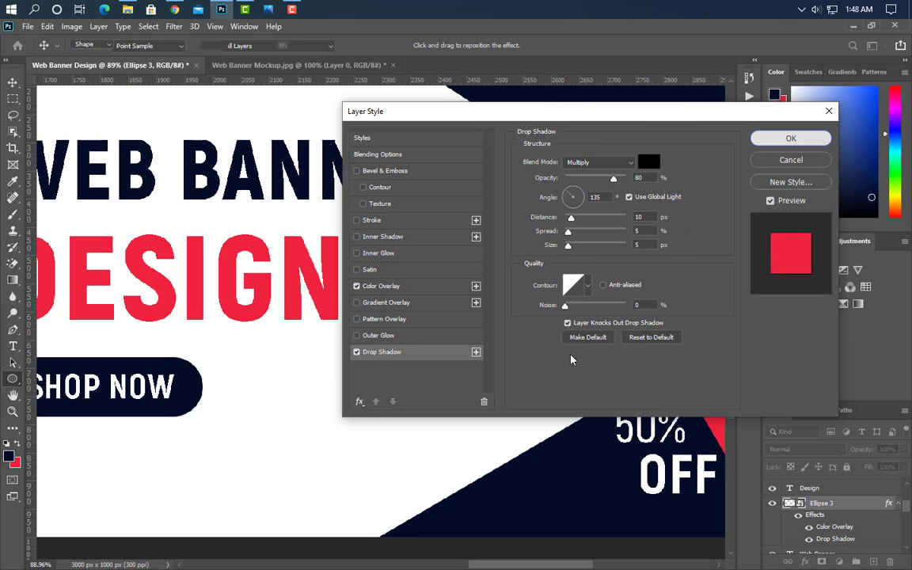
Place the traigular image from the Icone folder into the banner and rotate it 90° clockwise.
key("ctrl+0")
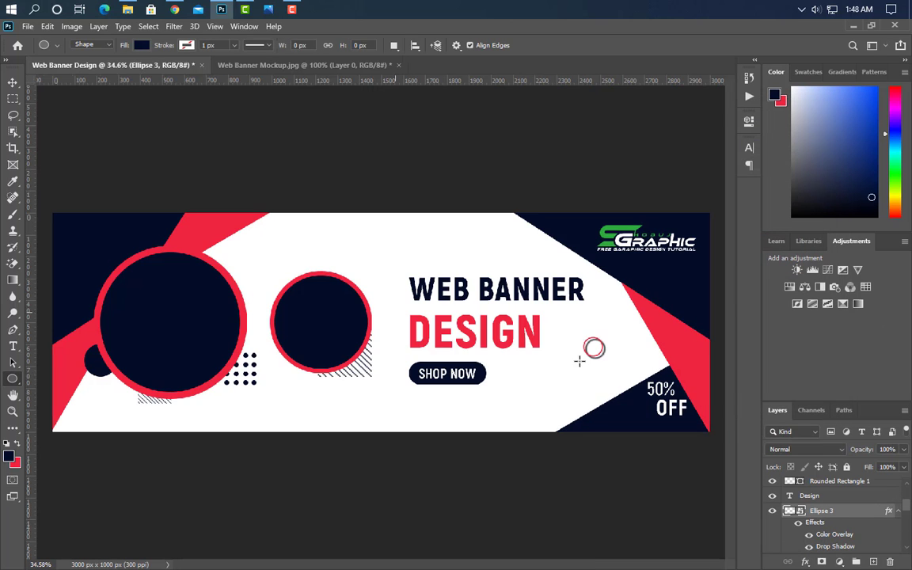
left_click(222, 9)
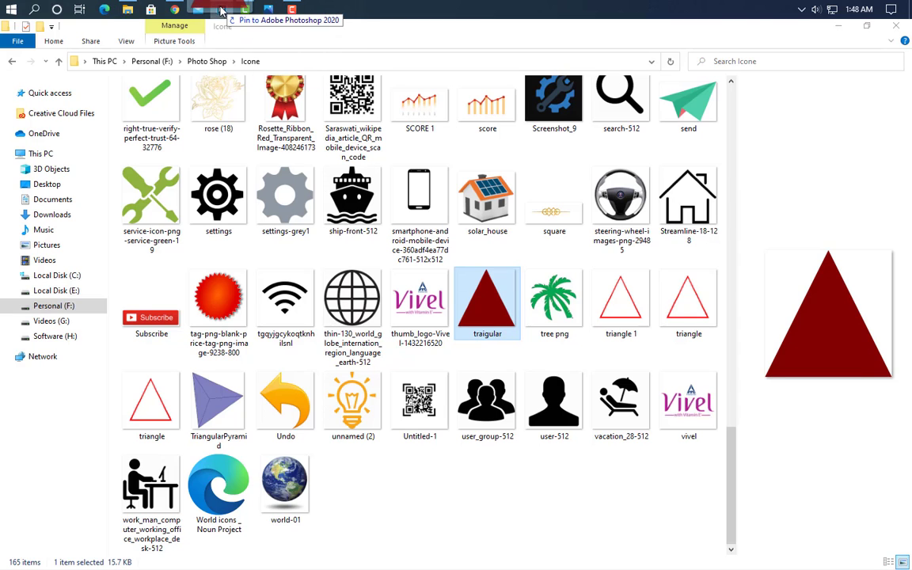
left_click_drag(222, 9, 380, 320)
right_click(393, 326)
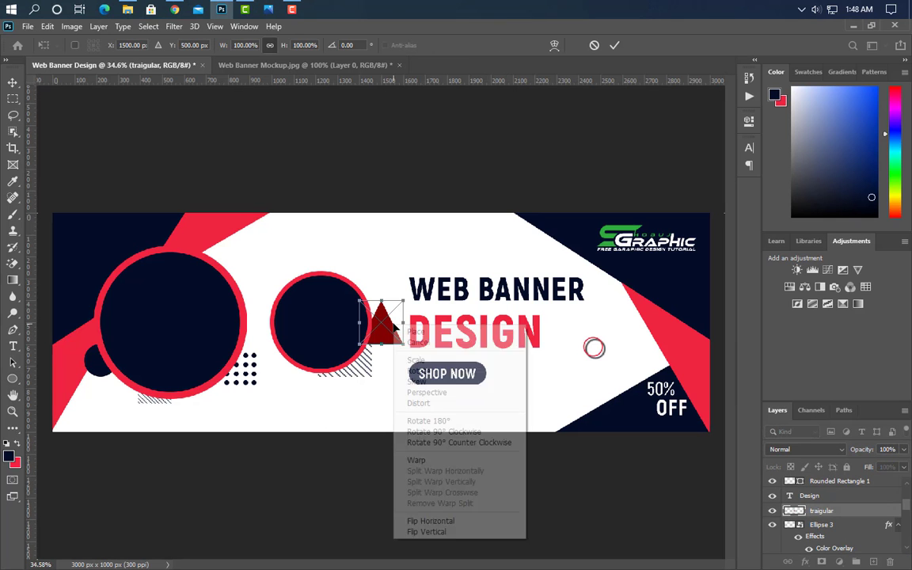
left_click(434, 432)
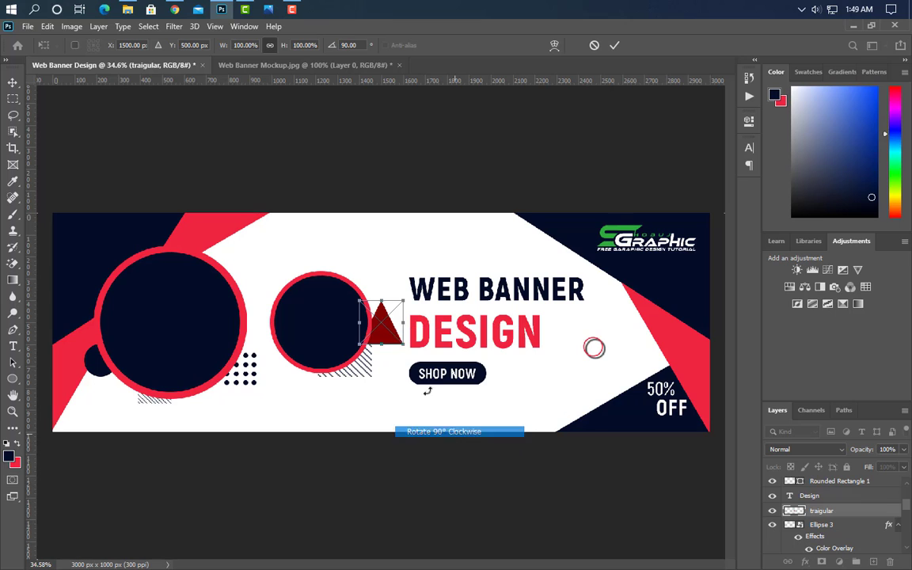
Scale the triangle to about 35.5% and place it between the SHOP NOW button and the navy corner shape.
left_click_drag(404, 322, 382, 322)
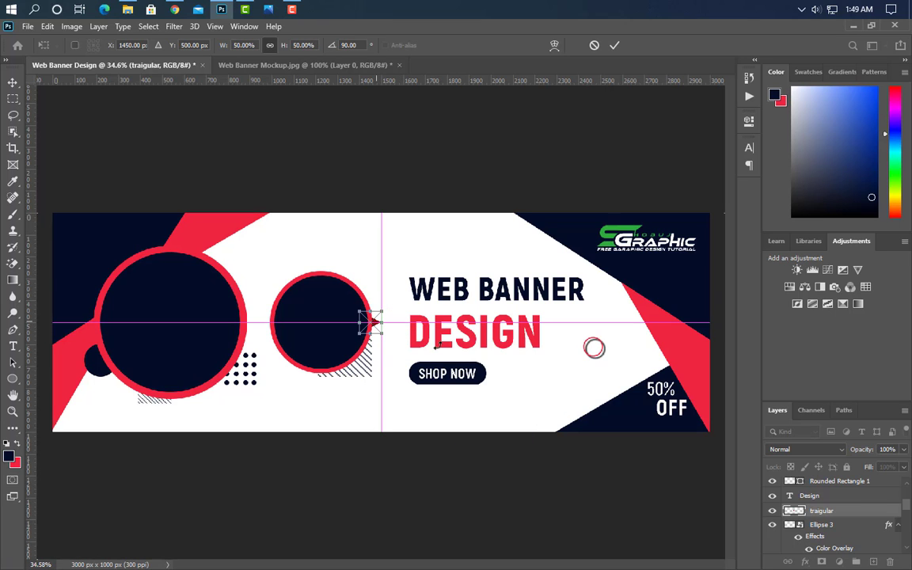
scroll(582, 387, "up", 5)
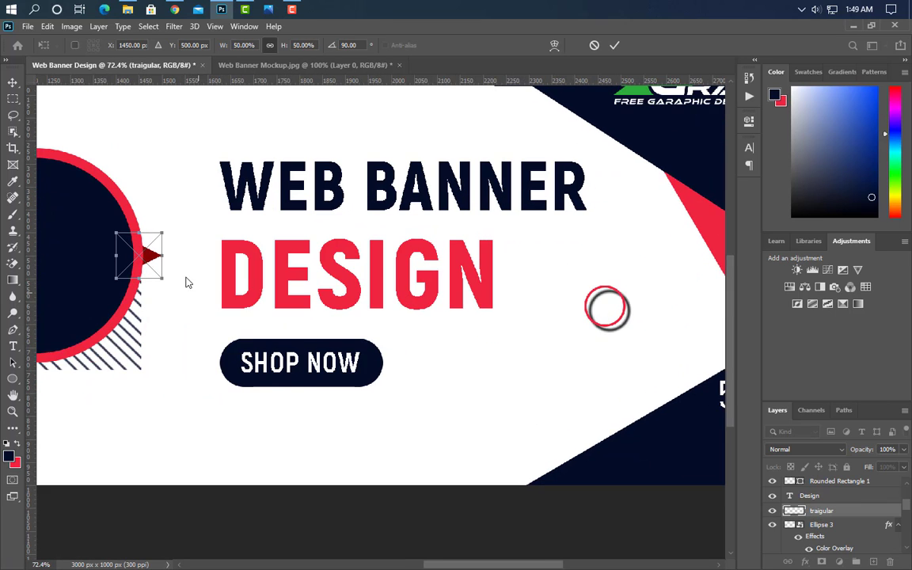
left_click_drag(147, 268, 537, 382)
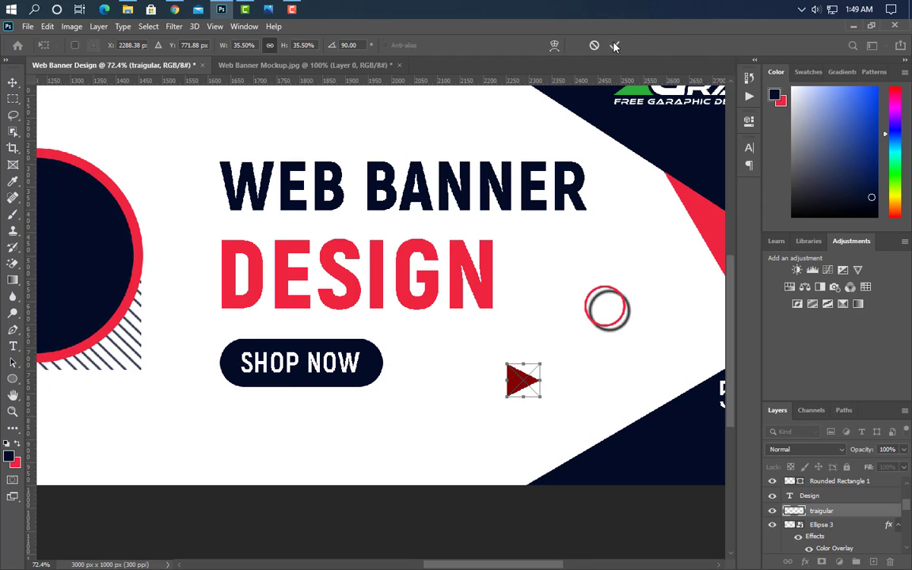
left_click(615, 46)
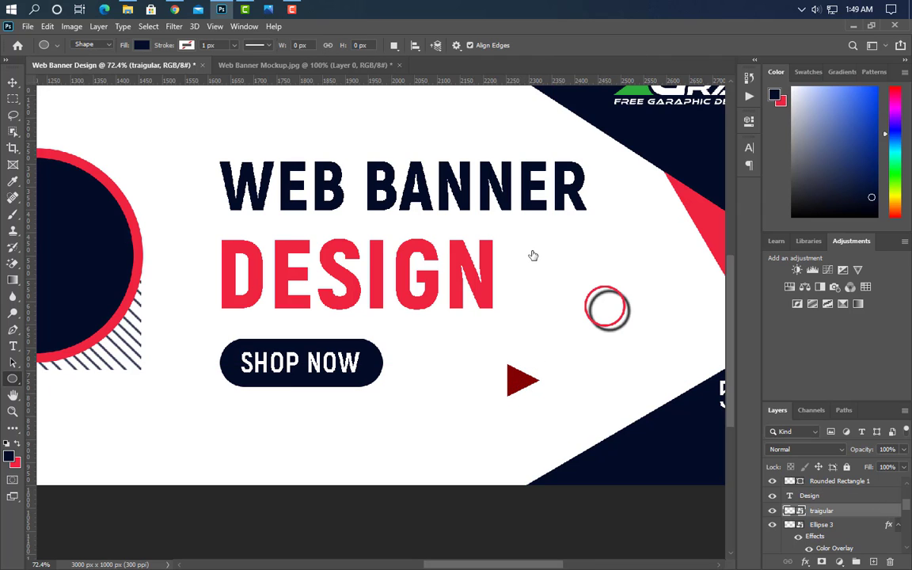
Apply a red Color Overlay at 100% opacity to the triangle.
left_click(283, 335)
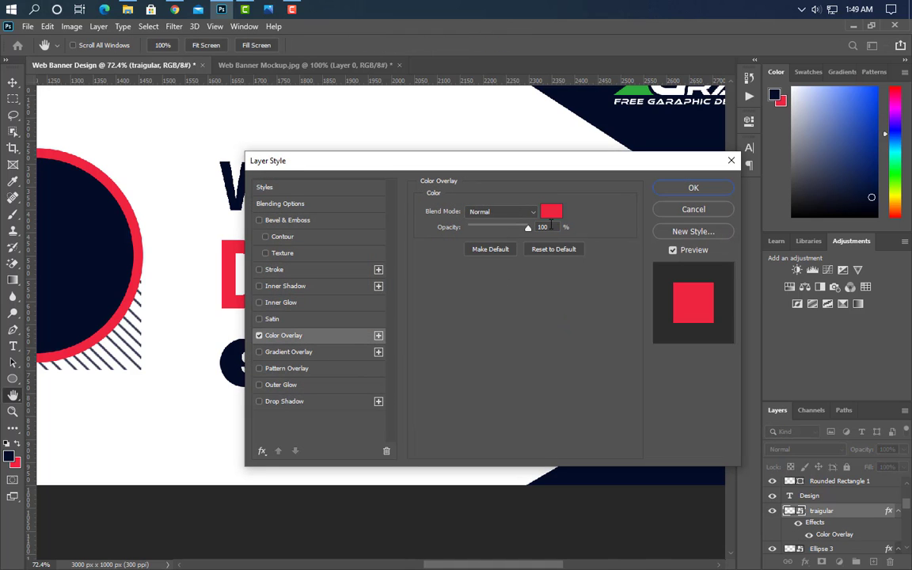
left_click(692, 188)
scroll(463, 374, "down", 4)
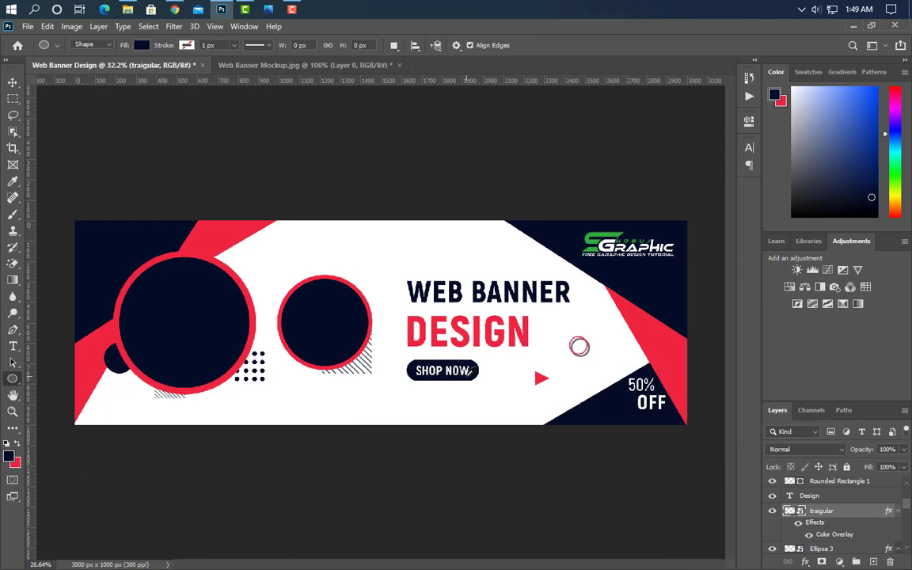
scroll(472, 371, "down", 2)
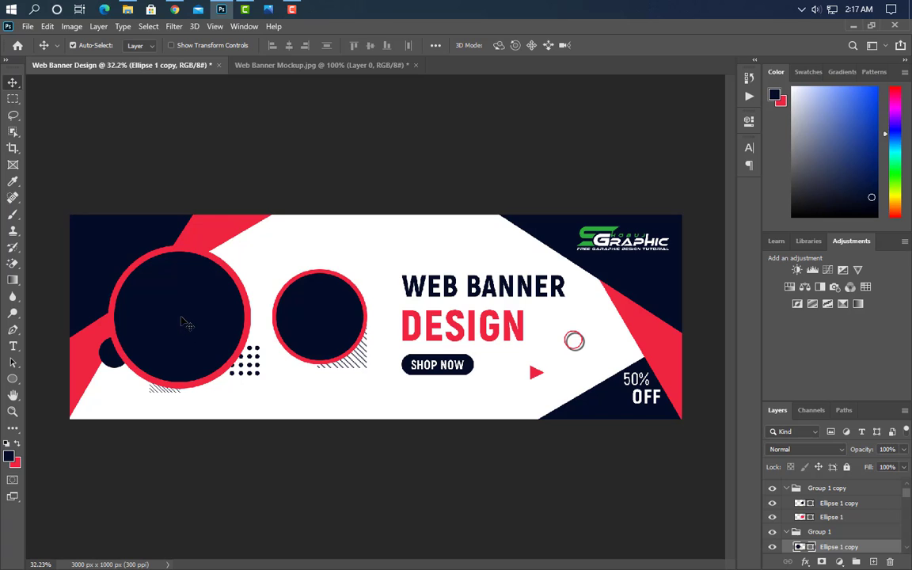
Place the photo 377025997ded99e365d0c79def81d338 above the large navy circle's layer and flip it horizontally.
left_click(223, 9)
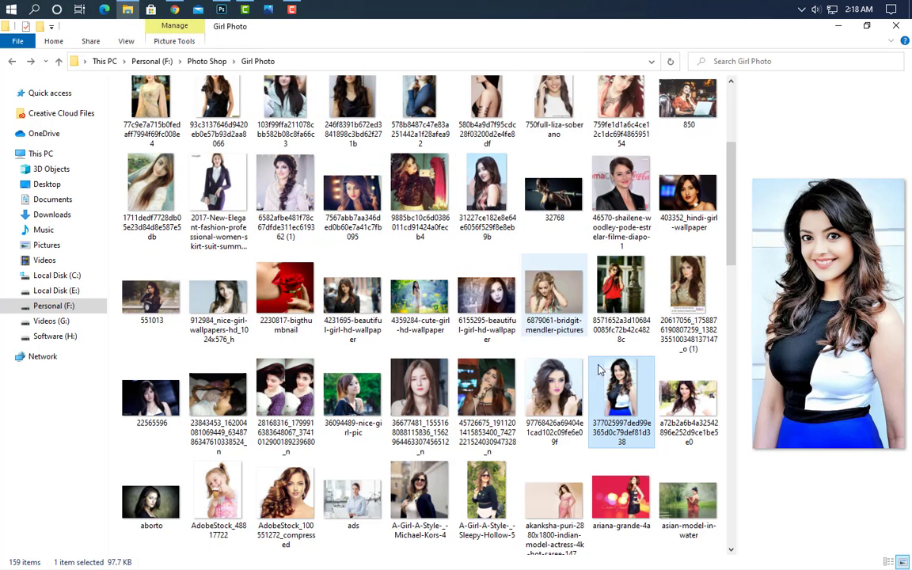
left_click_drag(229, 10, 362, 315)
right_click(363, 314)
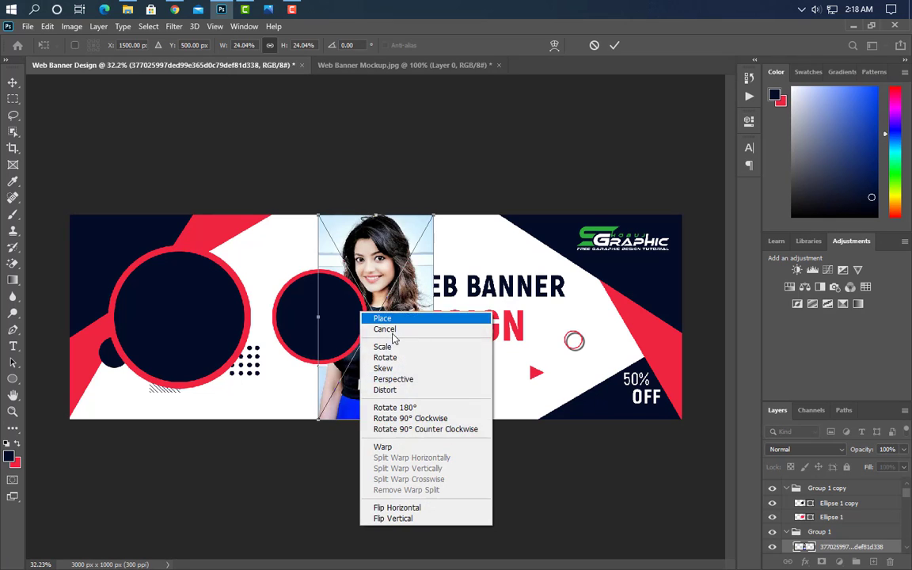
left_click(420, 506)
Move the portrait photo over the large circle and scale it to about 27% so it covers the circle.
left_click_drag(348, 269, 179, 305)
left_click_drag(229, 356, 242, 357)
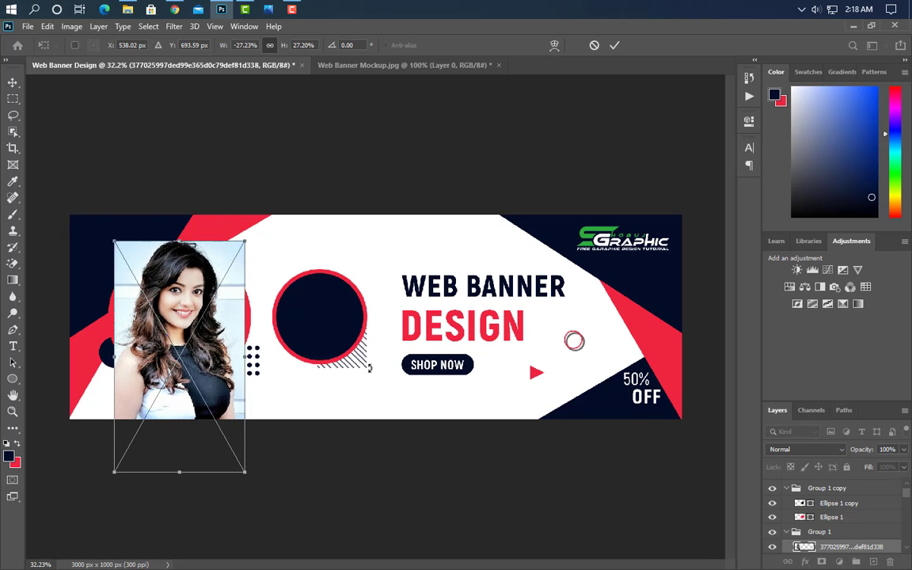
left_click(614, 45)
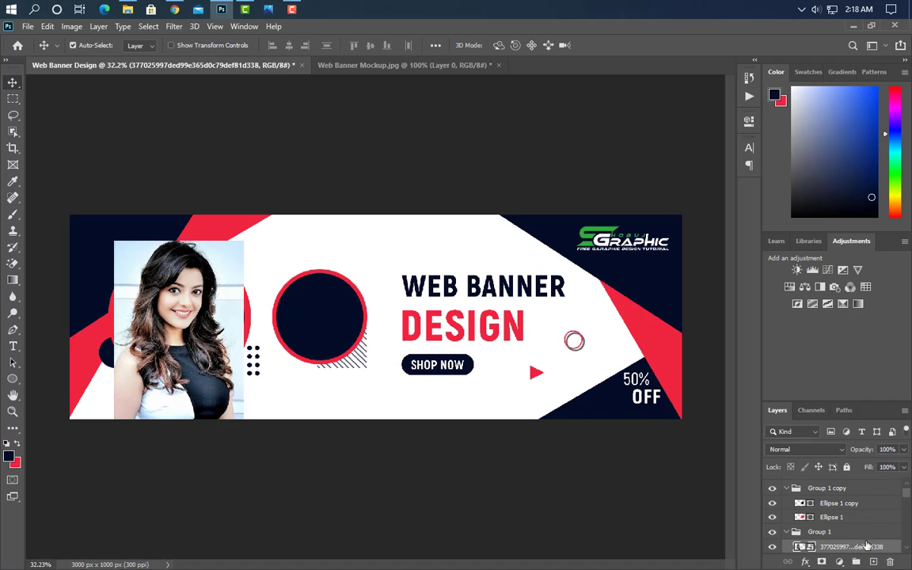
Clip the portrait photo to the large navy circle and nudge it slightly up.
right_click(866, 546)
left_click(780, 306)
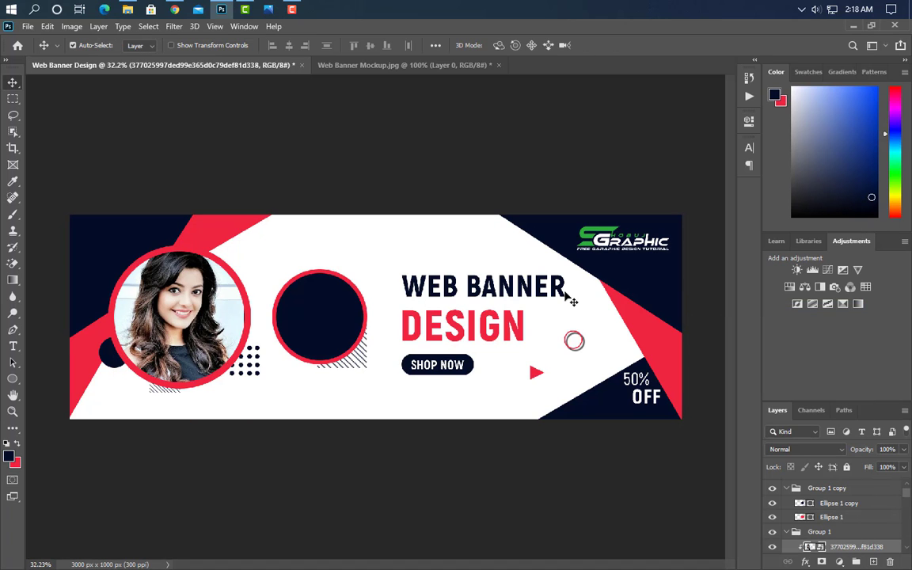
key("shift+Up")
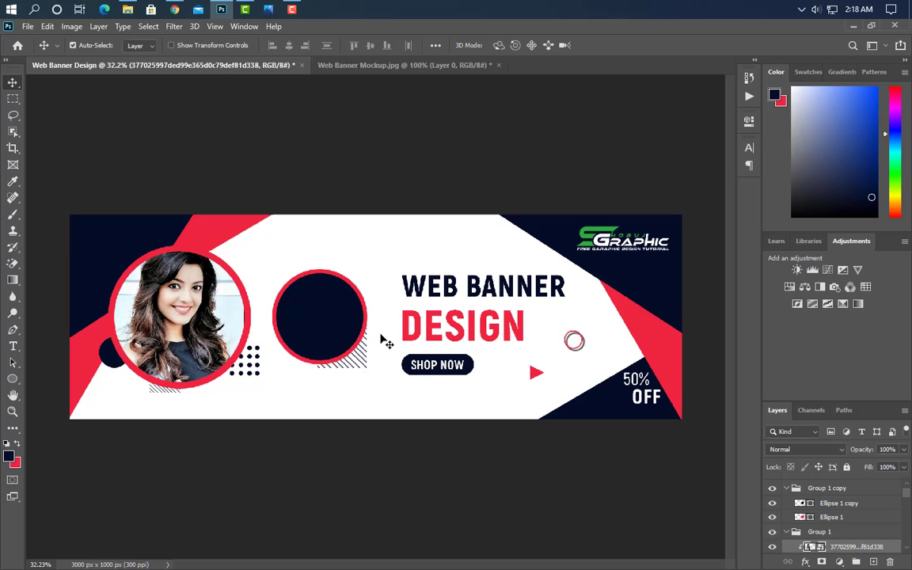
Place the photo beautiful-girl-with-balloons-1920x1080-wallpaper above the small navy circle's layer and scale it to about 10% over the circle.
left_click(332, 322)
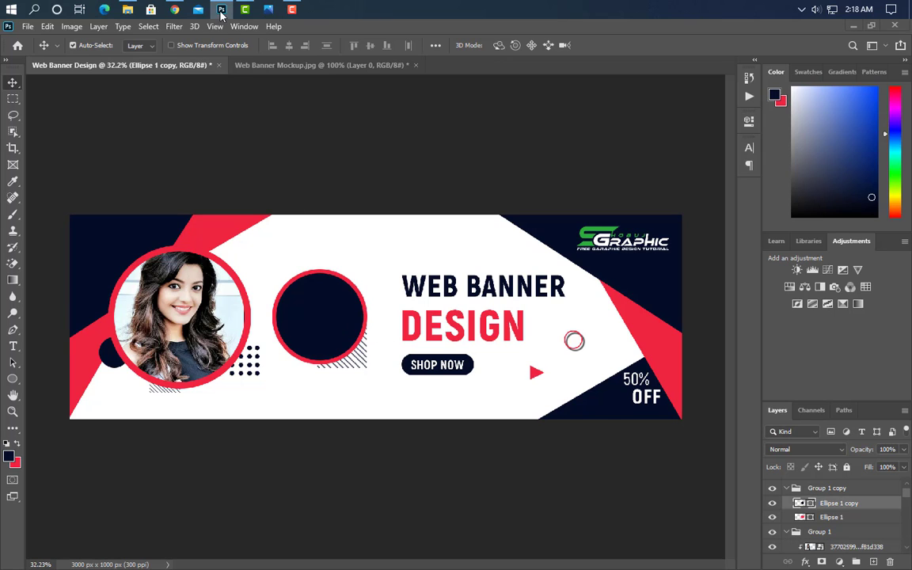
key("alt+Tab")
scroll(734, 281, "down", 5)
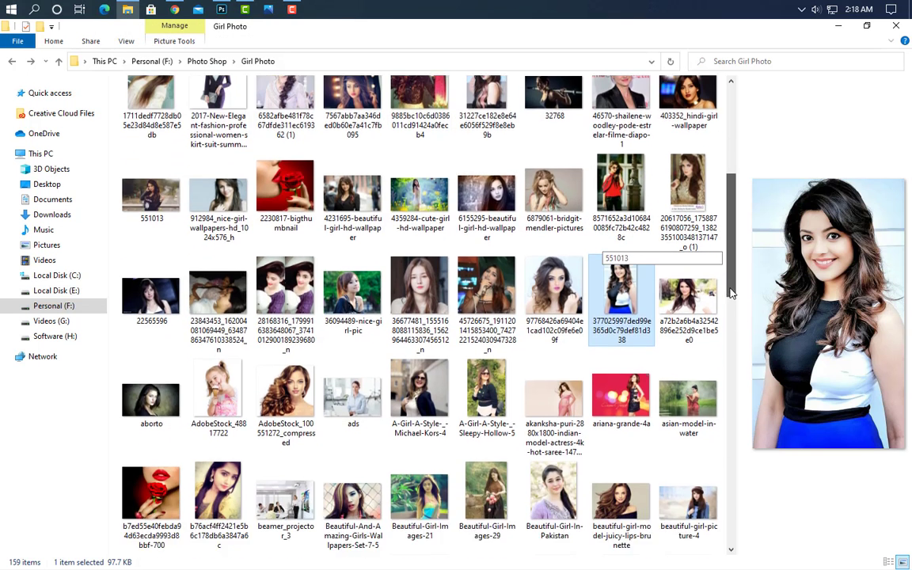
scroll(730, 333, "down", 4)
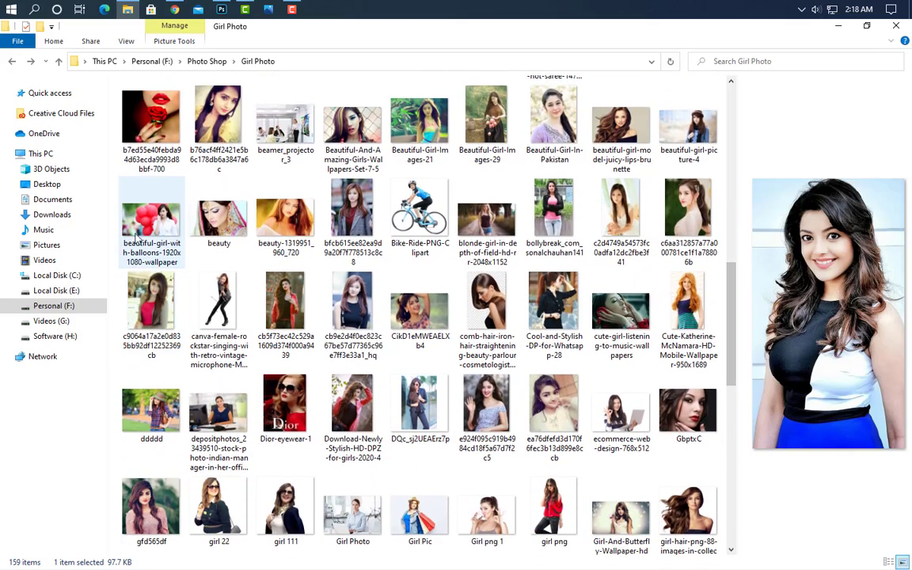
left_click_drag(137, 235, 330, 444)
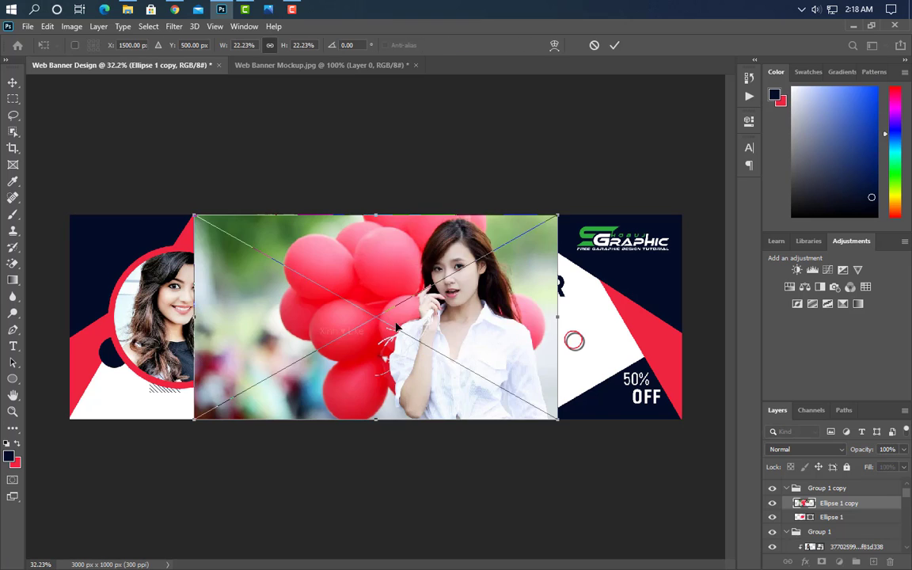
left_click_drag(378, 260, 332, 317)
left_click_drag(324, 477, 320, 362)
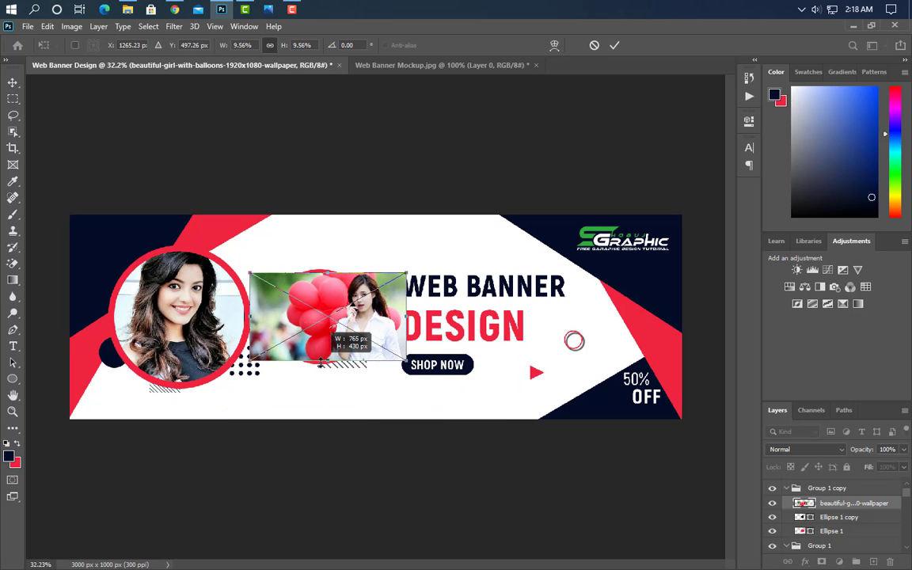
Nudge the balloon photo left until the woman sits over the small circle, and clip the photo to that circle.
key("Left")
key("Left")
key("Left")
key("Left")
key("Left")
key("Left")
key("Left")
key("Left")
key("Left")
key("Left")
key("Left")
key("Left")
key("Left")
key("Left")
key("Left")
key("Left")
key("Left")
key("Left")
key("Left")
key("Left")
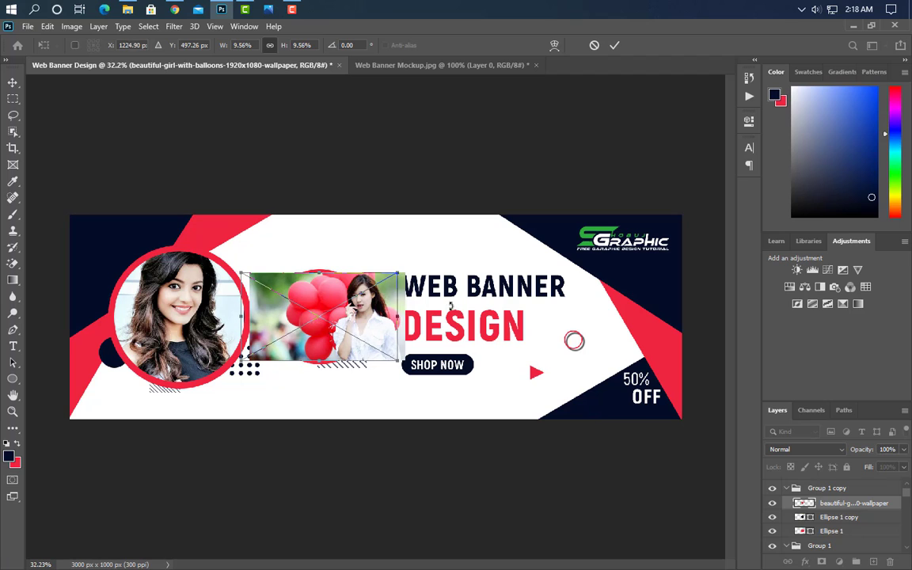
key("Left")
key("Left")
key("Left")
key("Left")
key("Left")
key("Left")
key("Left")
key("Left")
key("Left")
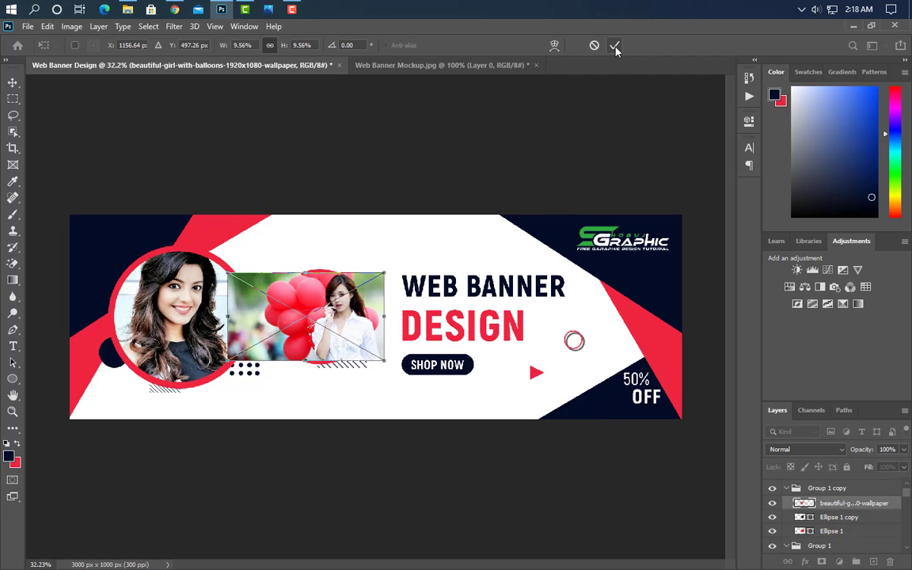
left_click(614, 45)
right_click(853, 503)
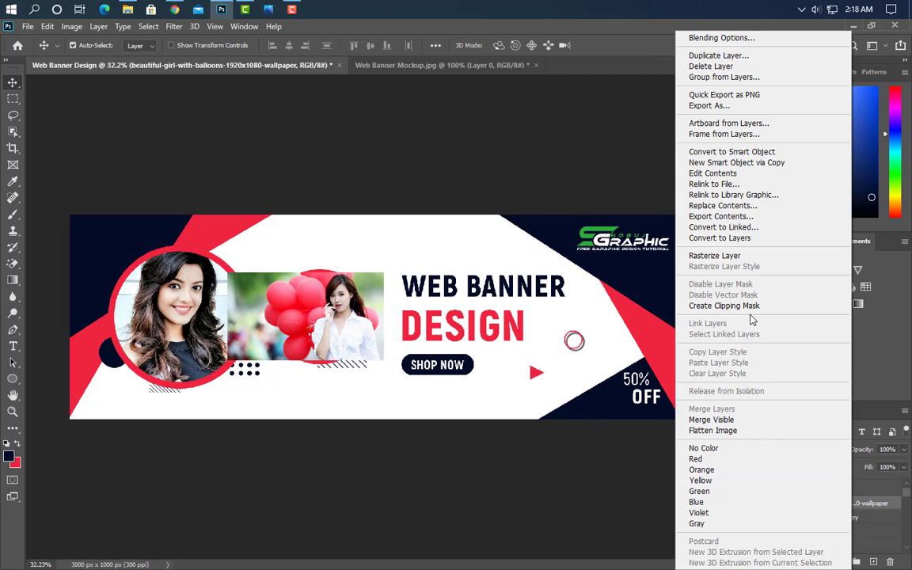
left_click(716, 305)
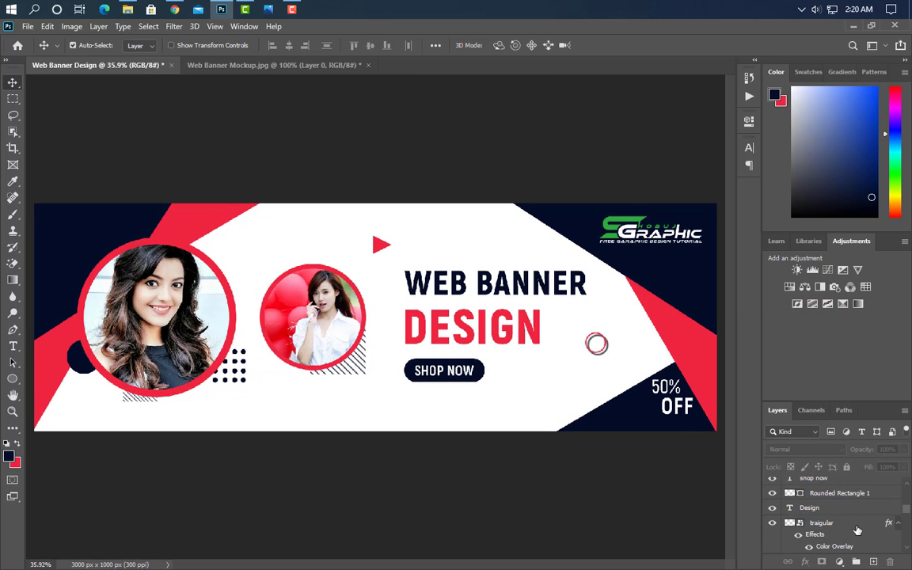
Duplicate the small double ring and move the copy above the gap between the two circular photos.
left_click(602, 350)
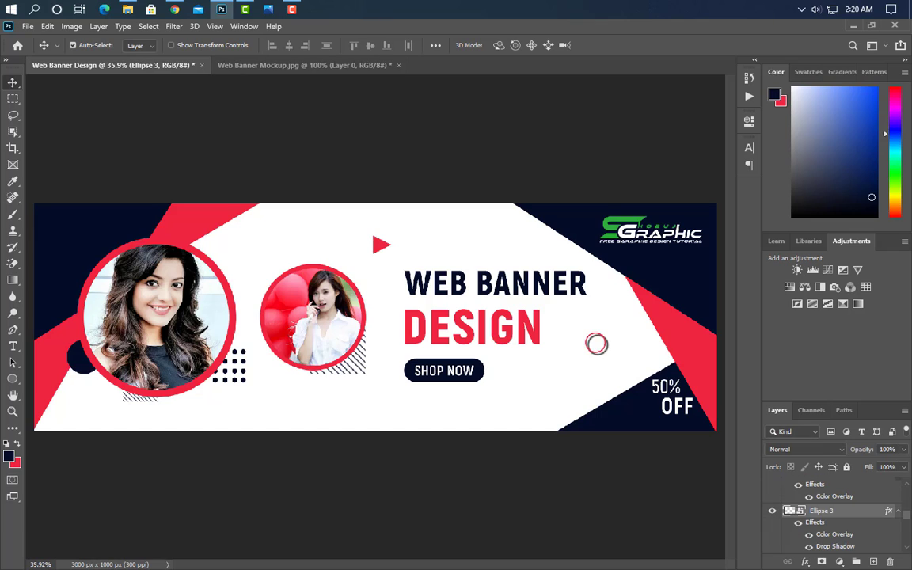
left_click_drag(872, 521, 873, 561)
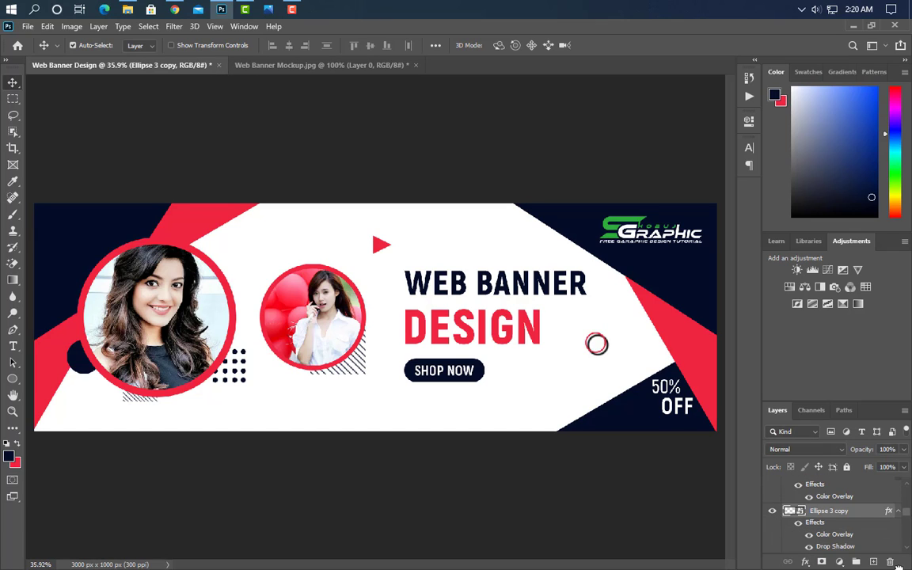
key("ctrl+t")
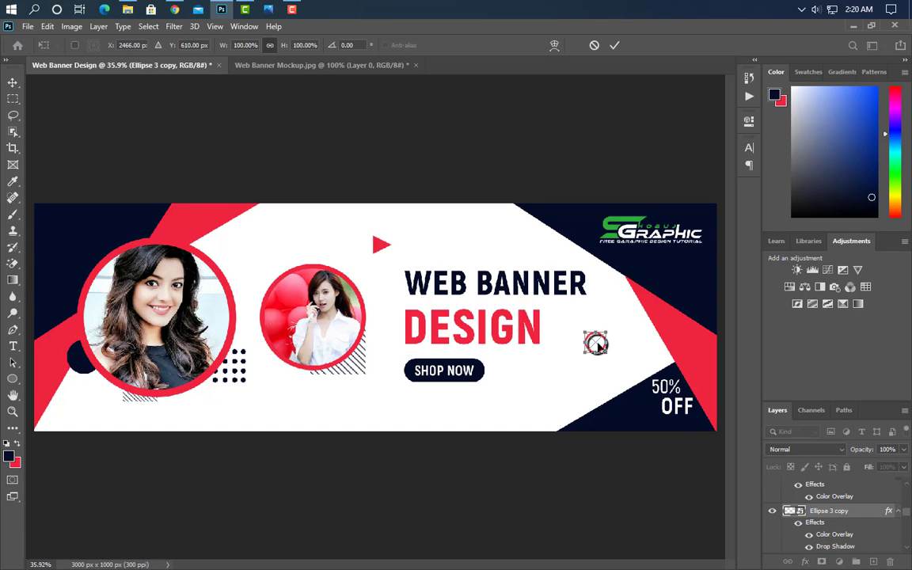
left_click_drag(596, 342, 254, 248)
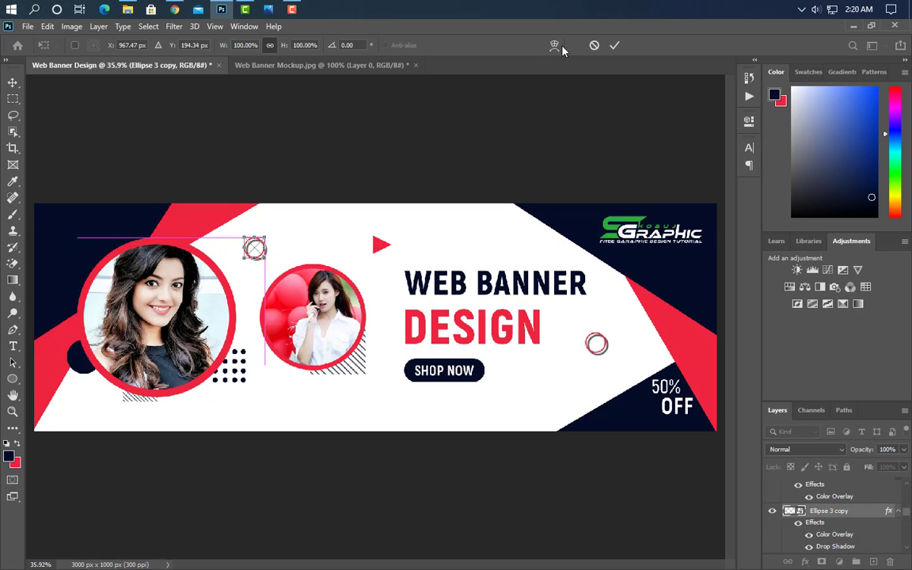
left_click(614, 45)
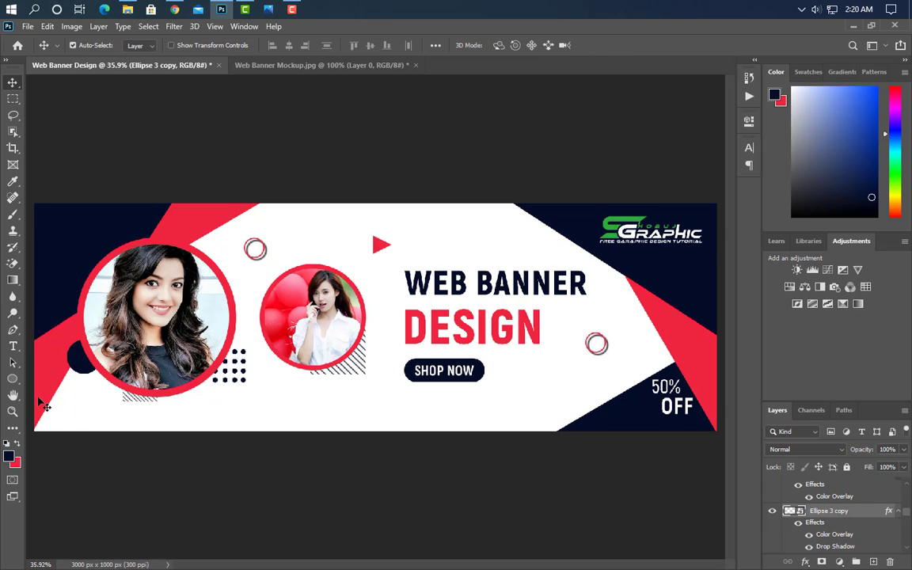
Draw a three-sided polygon about 275 × 239 px beside the SHOP NOW button.
left_click_drag(12, 381, 79, 415)
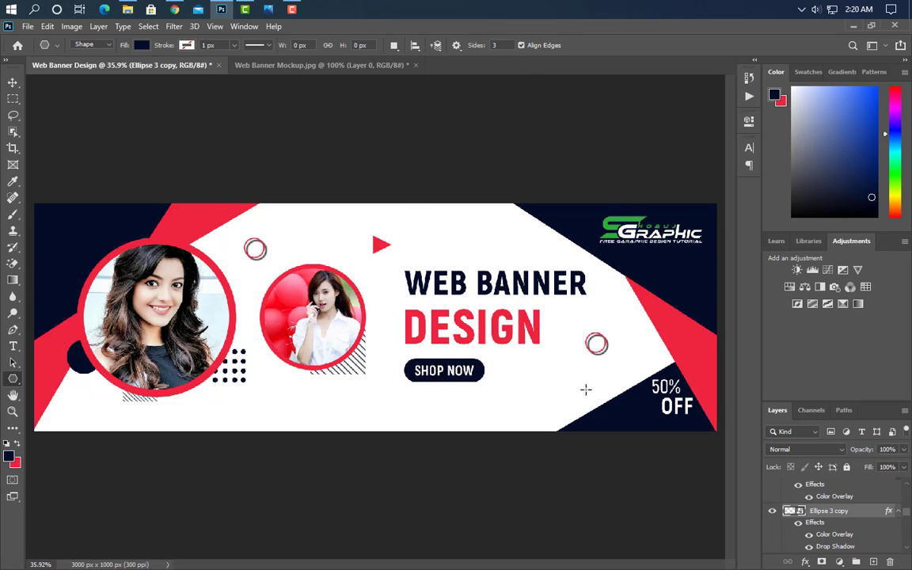
scroll(593, 424, "up", 8)
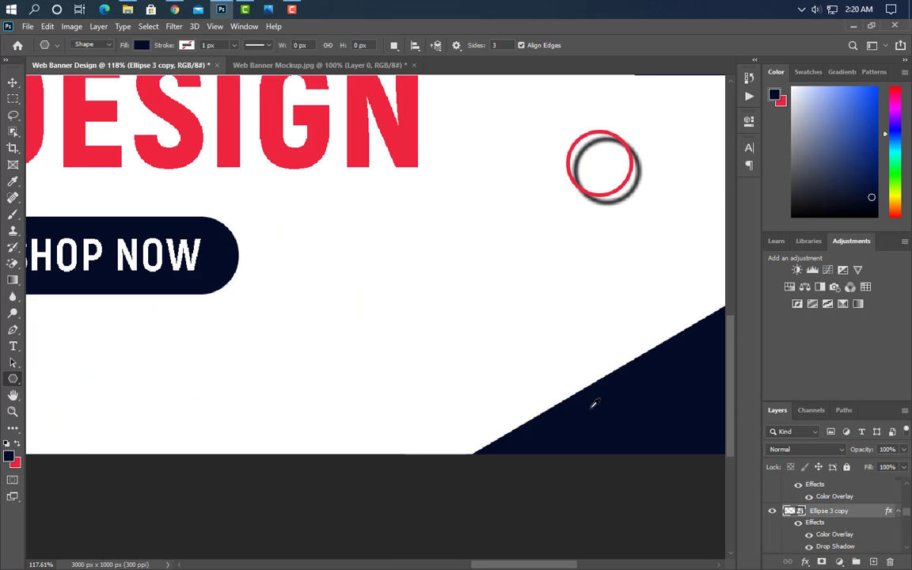
left_click_drag(311, 236, 423, 302)
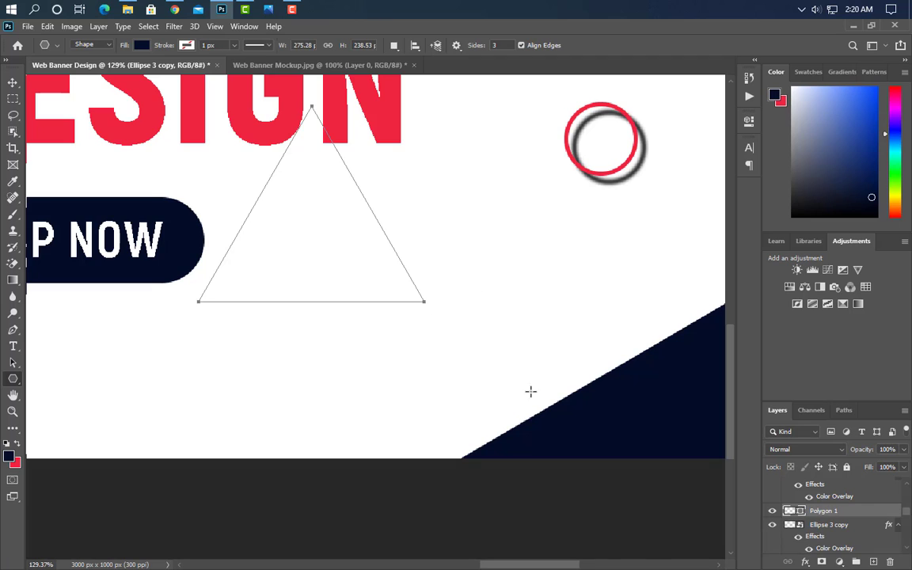
Remove the new triangle's fill and give it a black 25 px stroke.
left_click(141, 45)
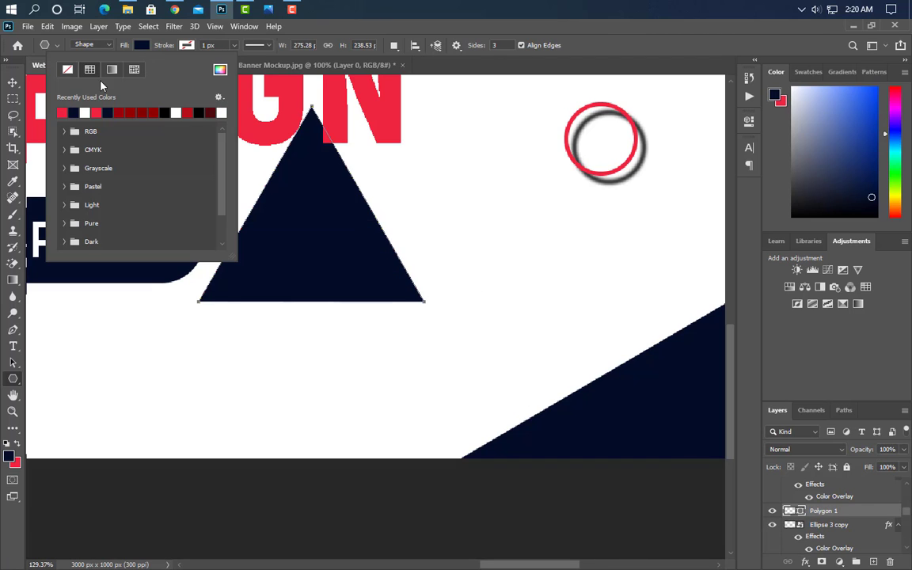
left_click(68, 70)
left_click(204, 45)
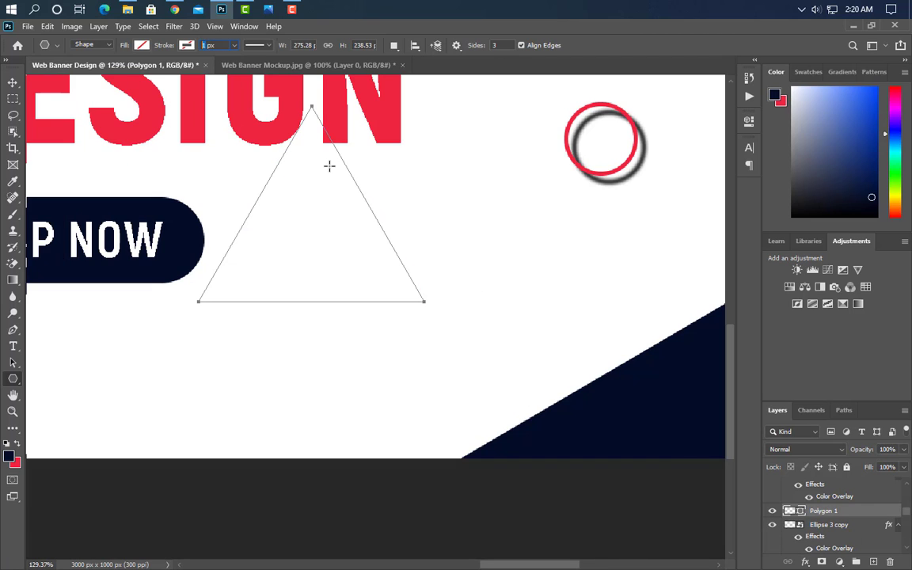
key("Return")
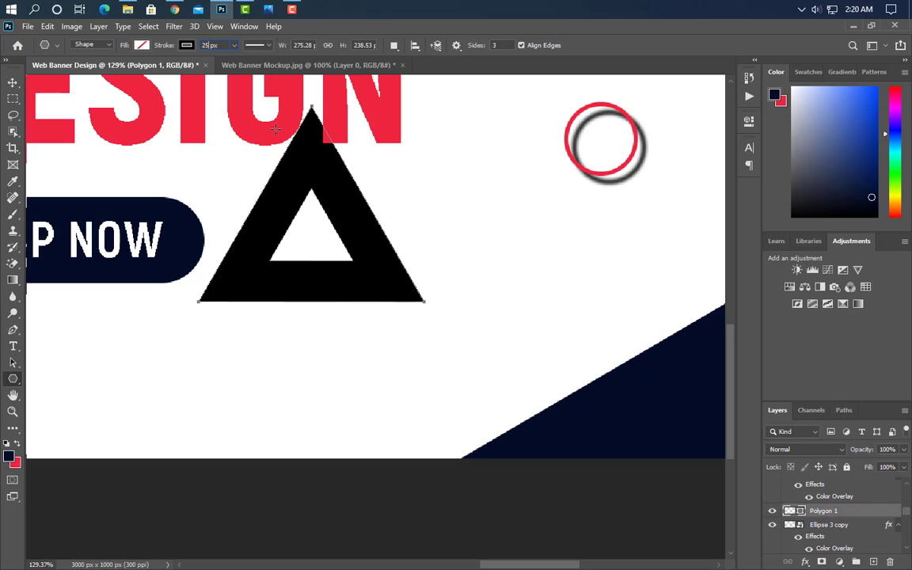
key("Return")
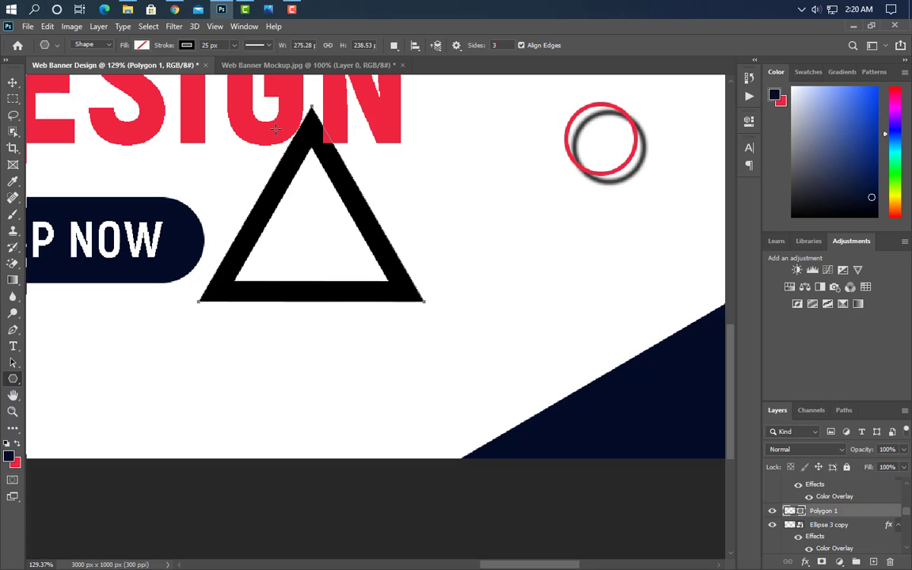
Convert the outlined triangle to a smart object with a red Color Overlay at 100%, and set its layer opacity to 50%.
left_click(13, 85)
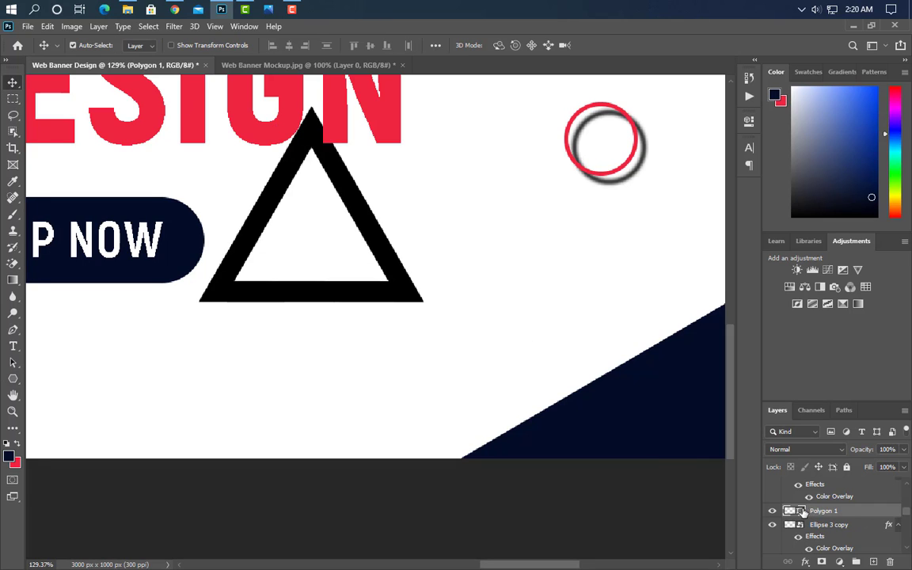
right_click(802, 512)
left_click(728, 209)
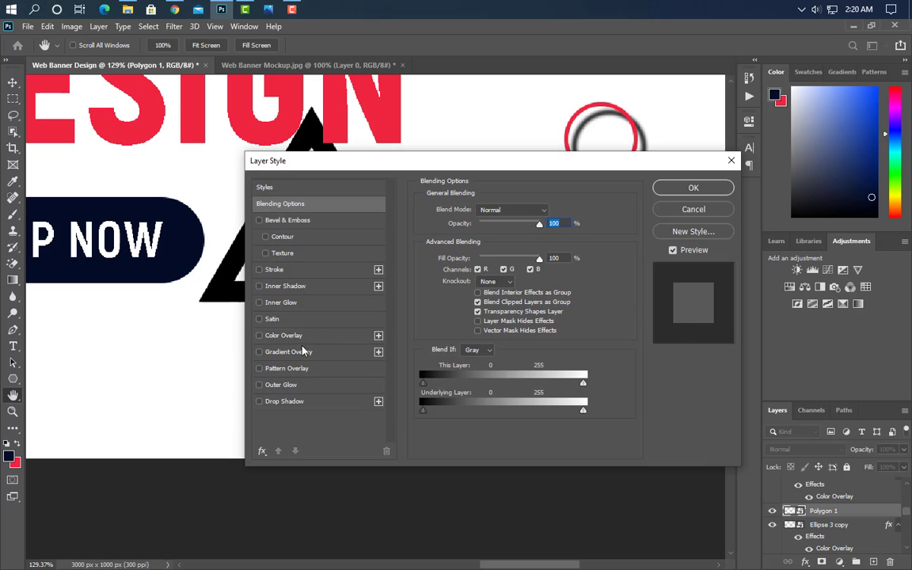
left_click(307, 341)
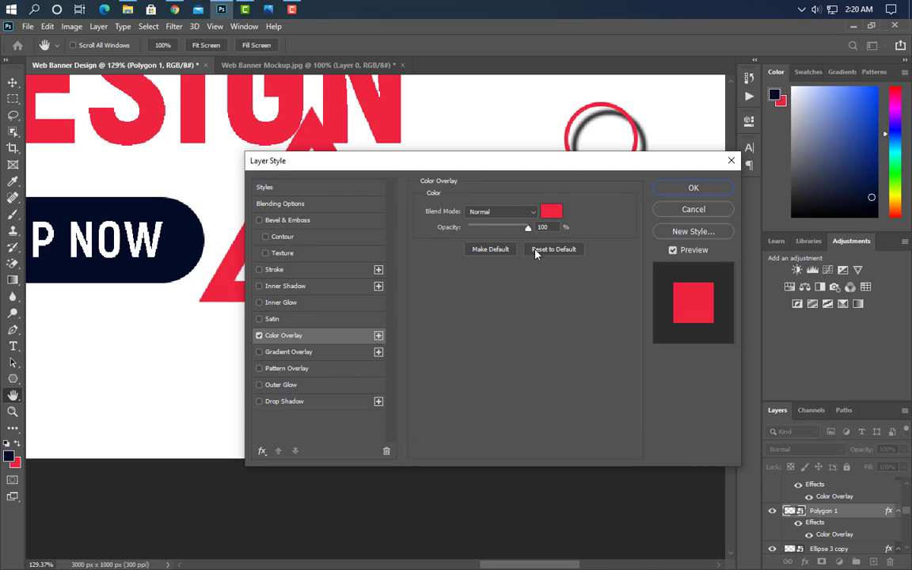
left_click(663, 189)
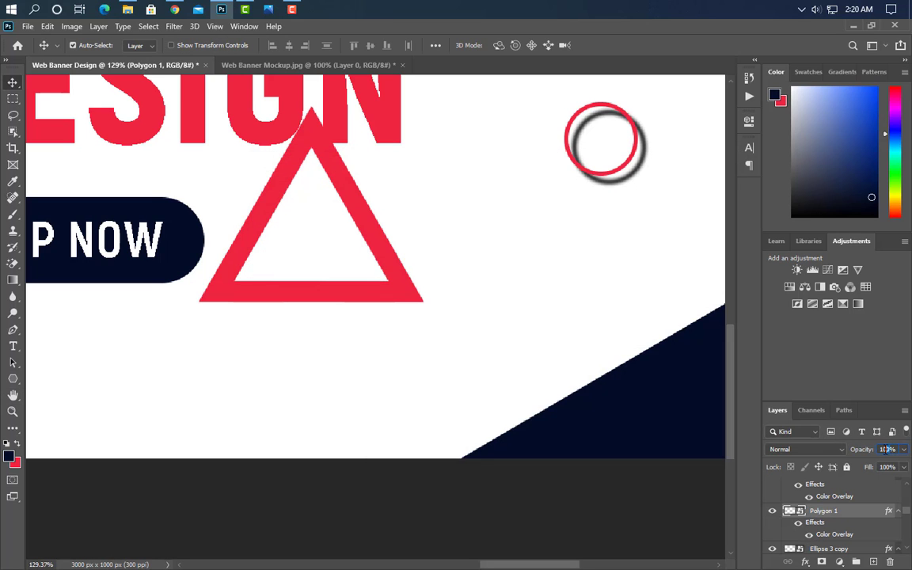
type("50")
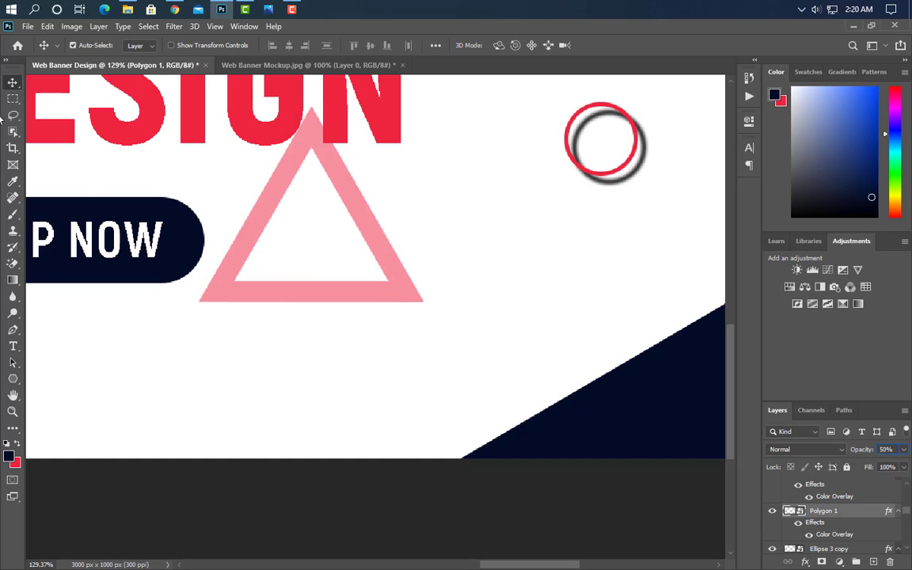
Scale down the outlined triangle and position it between the SHOP NOW button and the 50% OFF corner.
key("ctrl+t")
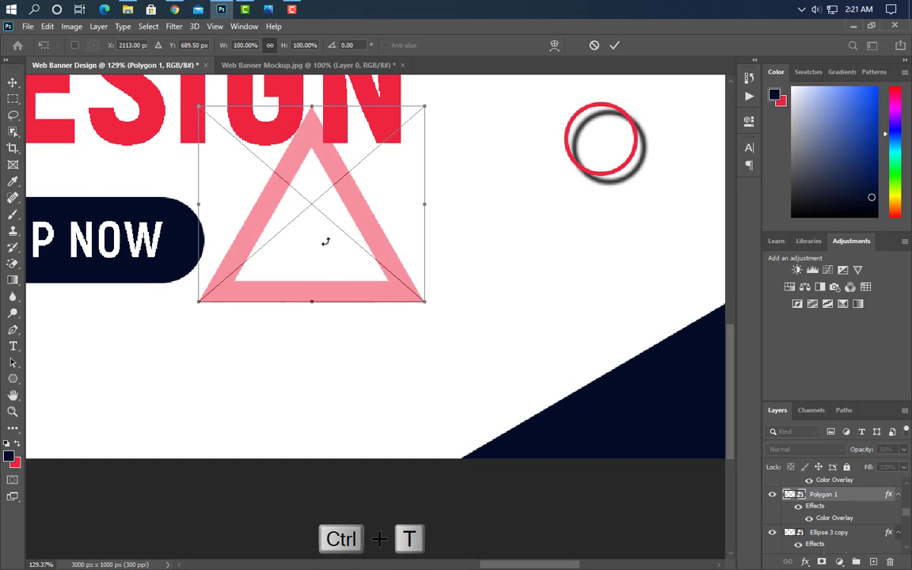
left_click_drag(311, 105, 311, 164)
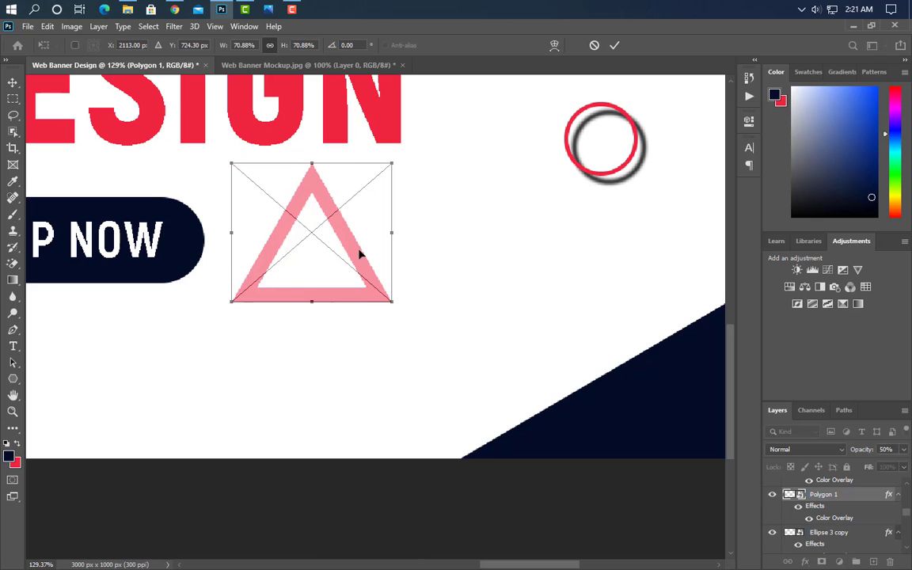
left_click_drag(360, 253, 466, 284)
scroll(543, 421, "down", 5)
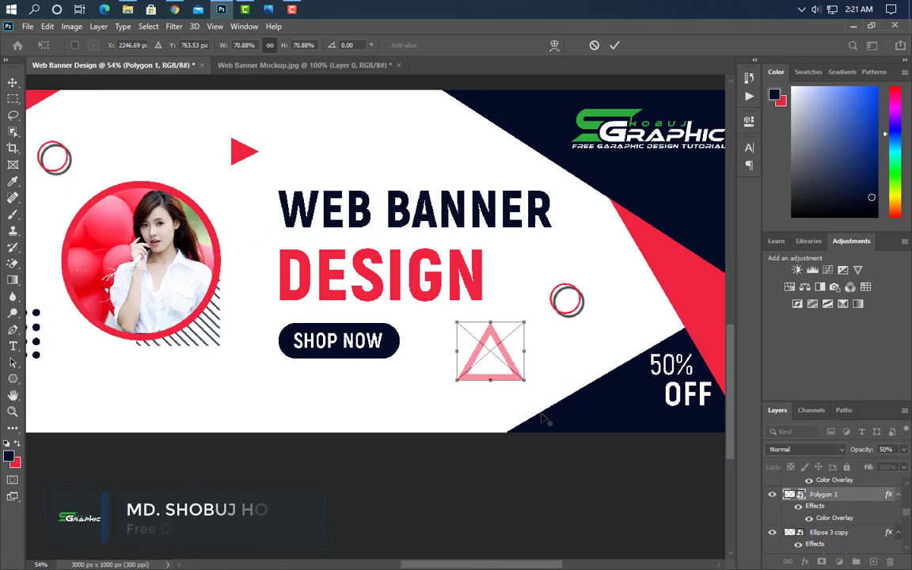
scroll(542, 421, "down", 3)
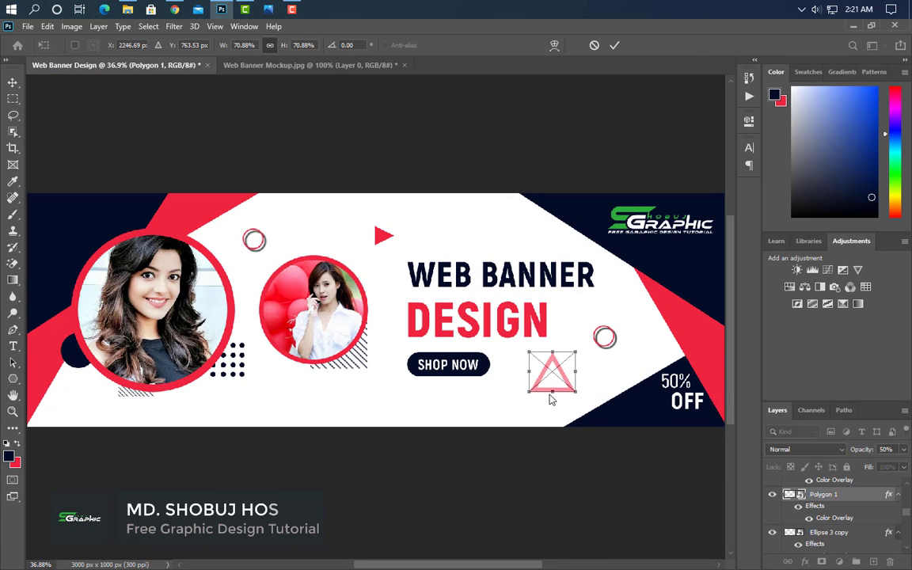
mouse_move(550, 402)
left_mouse_down()
mouse_move(550, 380)
mouse_move(551, 402)
left_mouse_up()
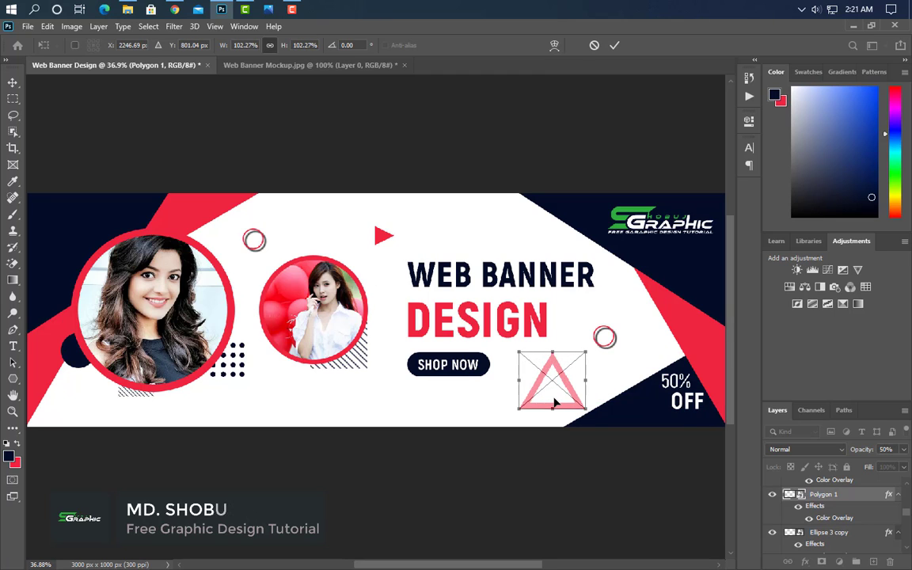
left_click_drag(553, 362, 548, 370)
key("Return")
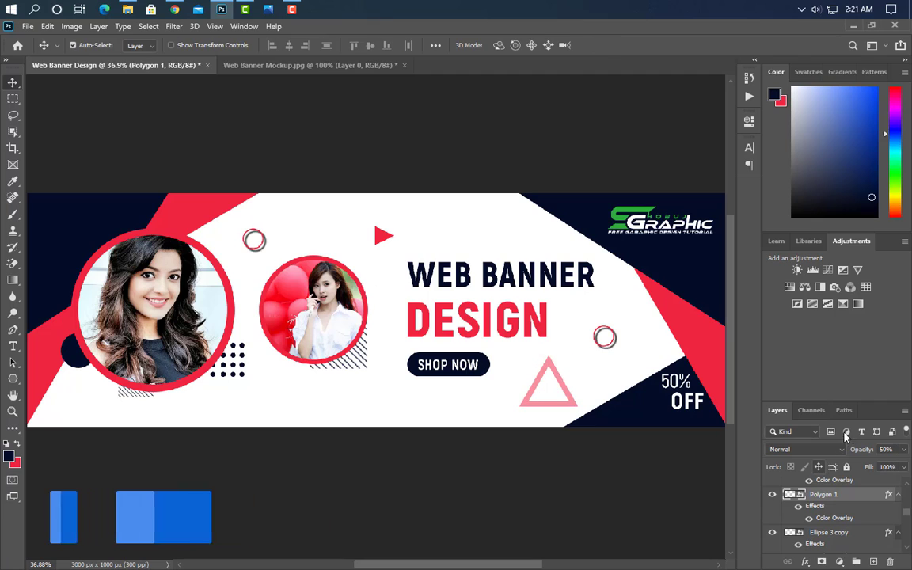
Lower the outlined triangle's layer opacity below 50% to make it a faint pink accent, and deselect it.
left_click(903, 449)
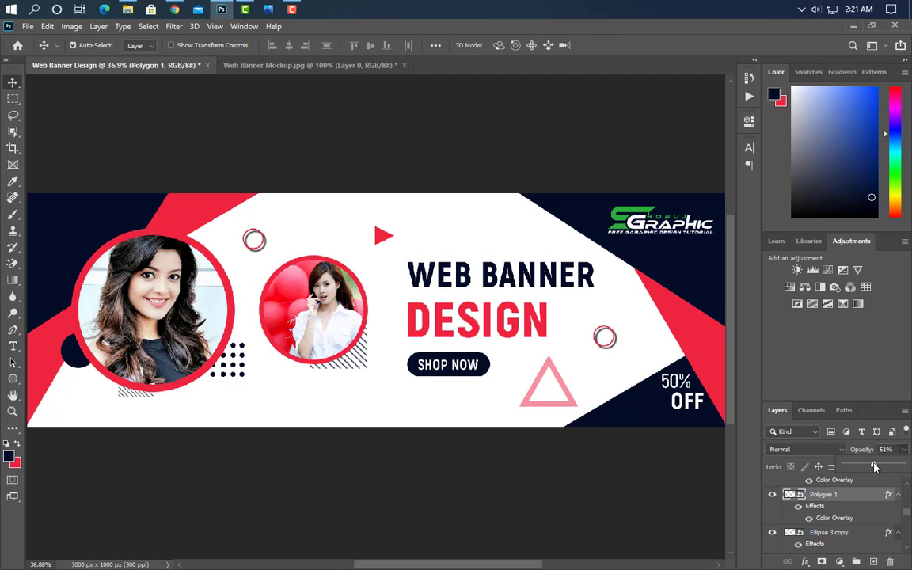
left_click_drag(865, 468, 851, 468)
left_click(316, 129)
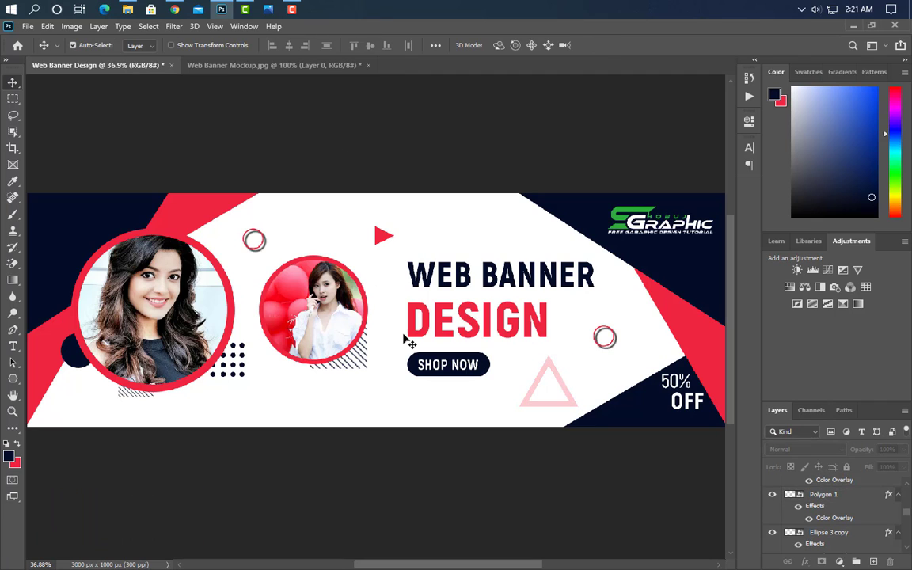
left_click(409, 341)
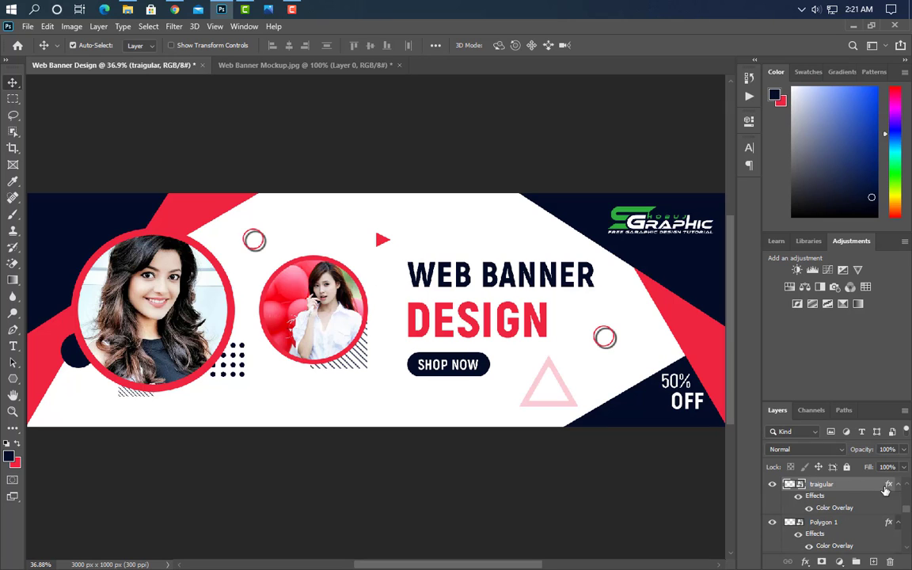
Duplicate the small solid red triangle and place the copy below the gap between the two circular photos.
left_click_drag(864, 523, 873, 561)
key("ctrl+t")
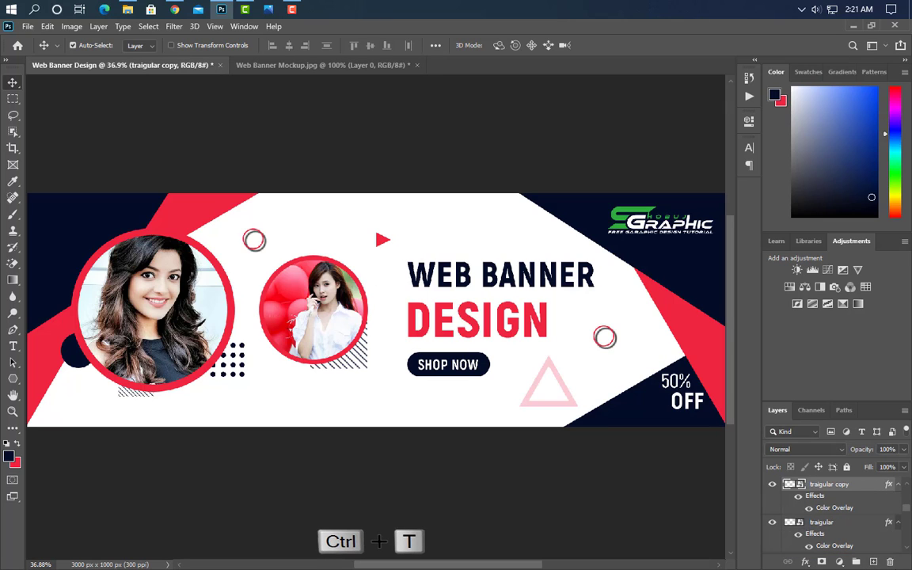
scroll(382, 240, "up", 3)
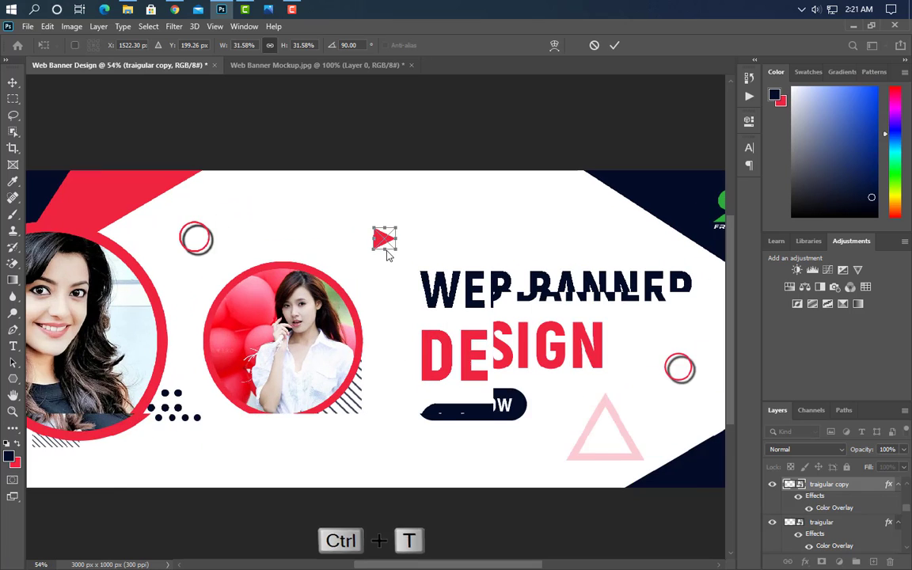
left_click_drag(383, 240, 221, 449)
scroll(389, 429, "down", 5)
scroll(389, 429, "up", 2)
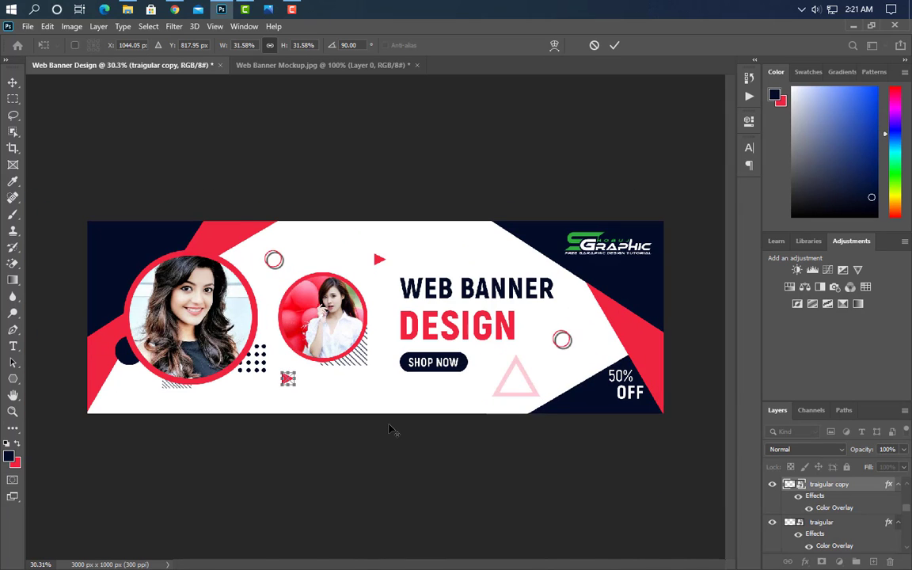
left_click(614, 45)
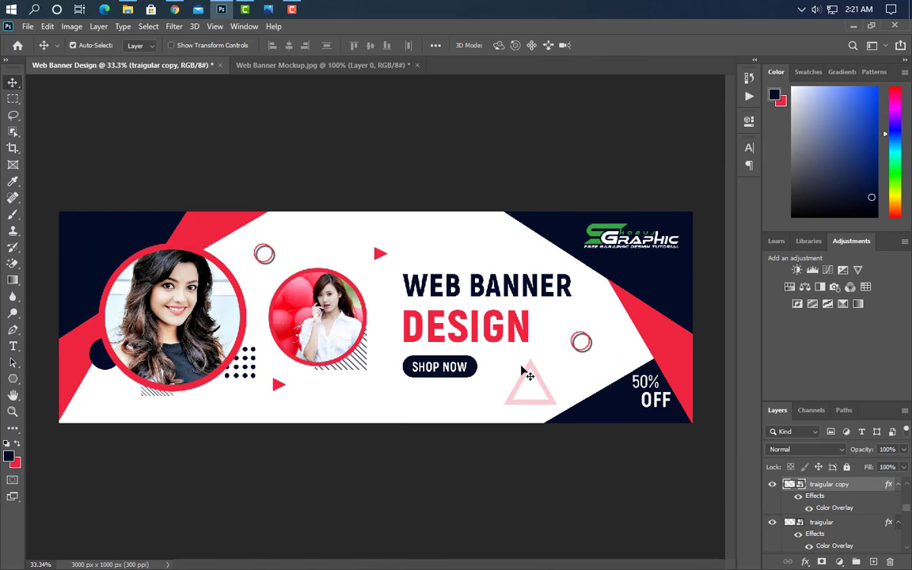
Place a copy of the navy dot grid at the edge of the 50% OFF corner, partly overlapping the navy shape.
key("ctrl+t")
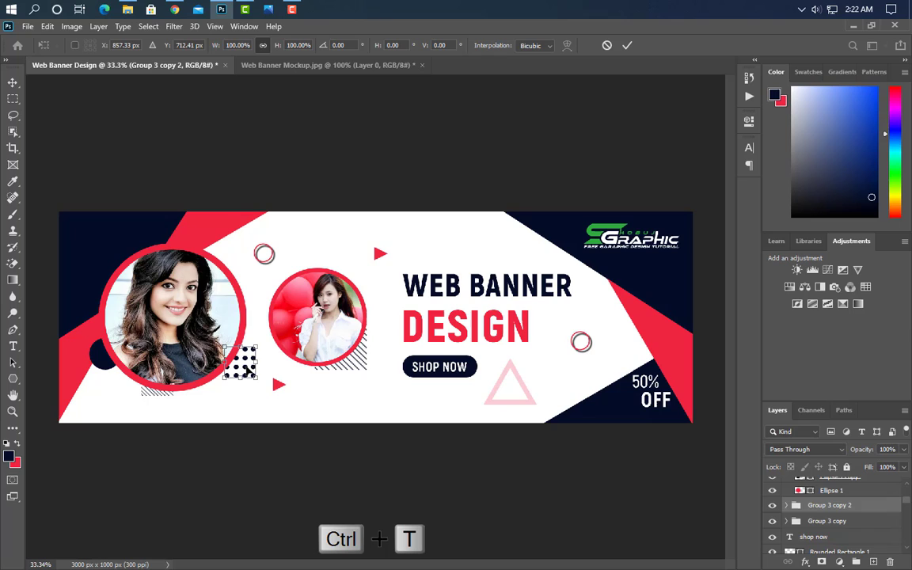
left_click_drag(254, 372, 609, 394)
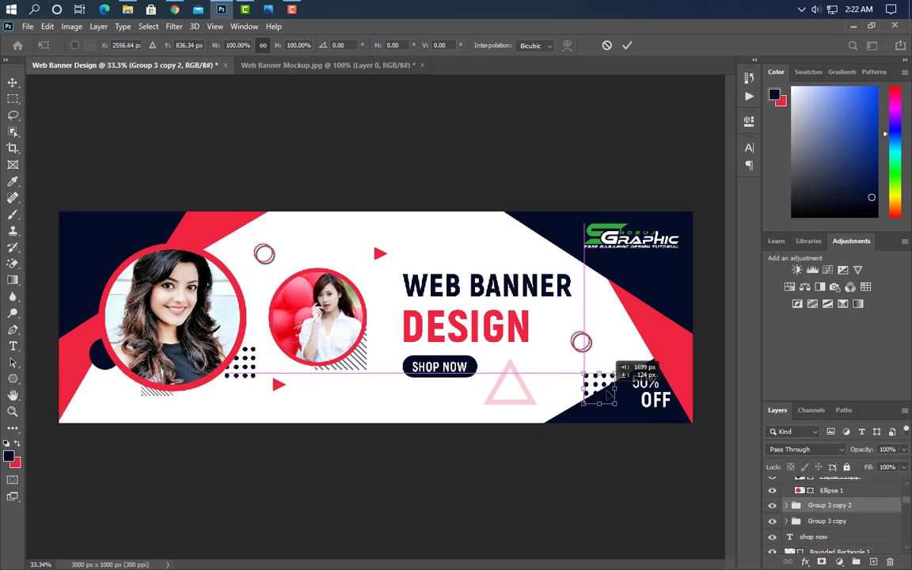
left_click(627, 45)
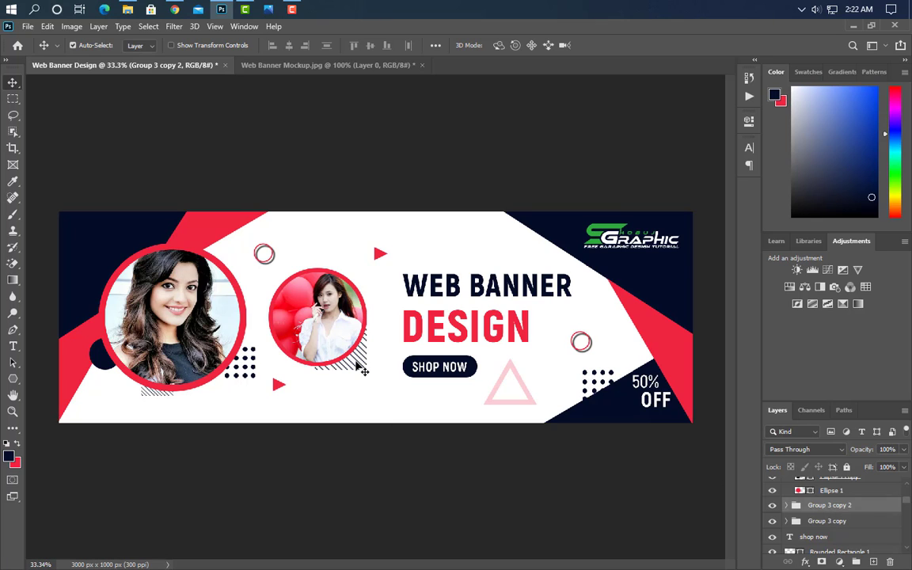
Duplicate the smaller photo's diagonal line pattern, scale the copy to about 91%, and place it at the banner's upper edge beside the navy logo corner.
left_click(360, 368)
left_click_drag(873, 548, 872, 562)
key("ctrl+t")
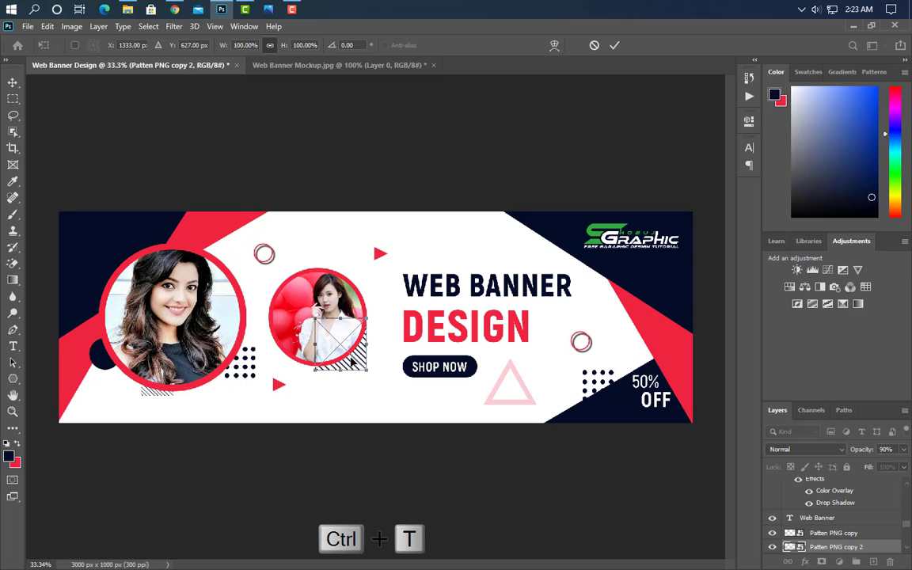
left_click_drag(352, 361, 541, 229)
left_click_drag(556, 185, 552, 189)
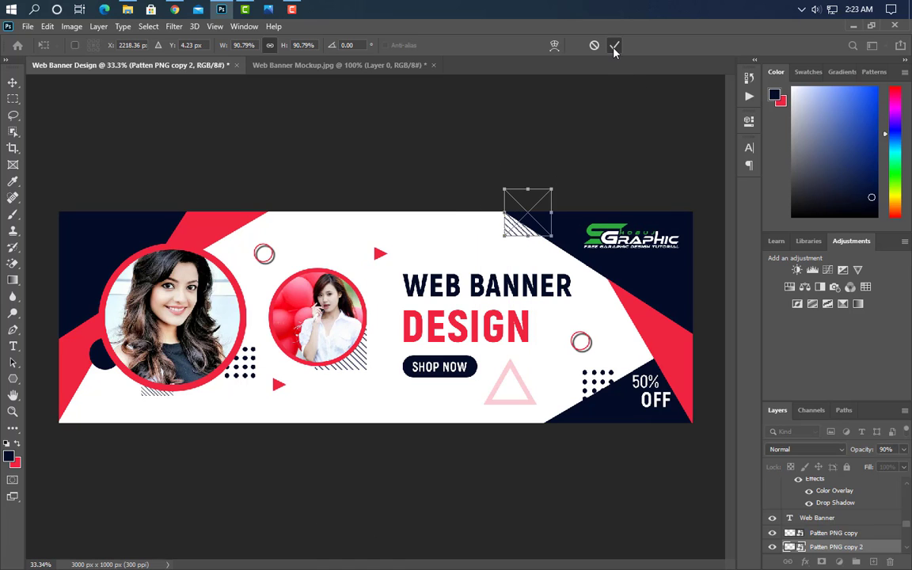
left_click(614, 48)
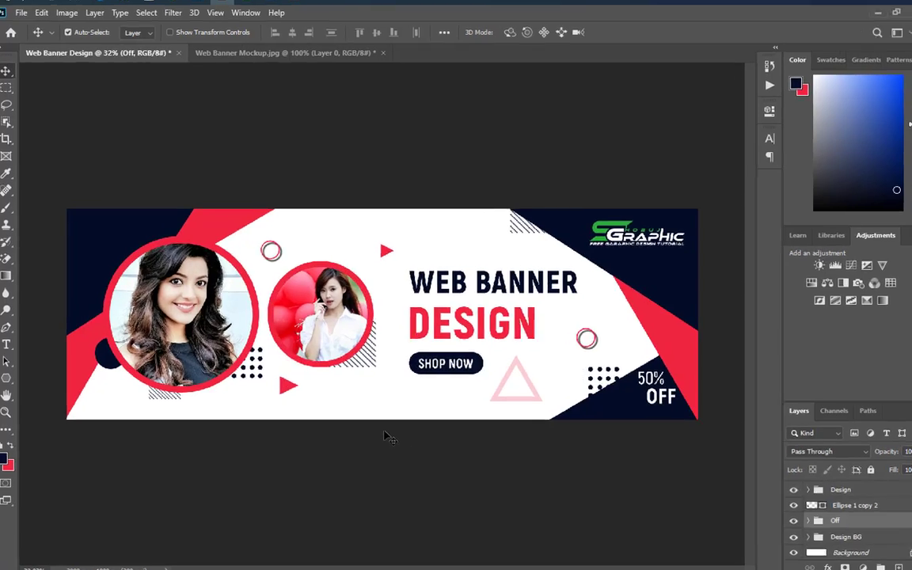